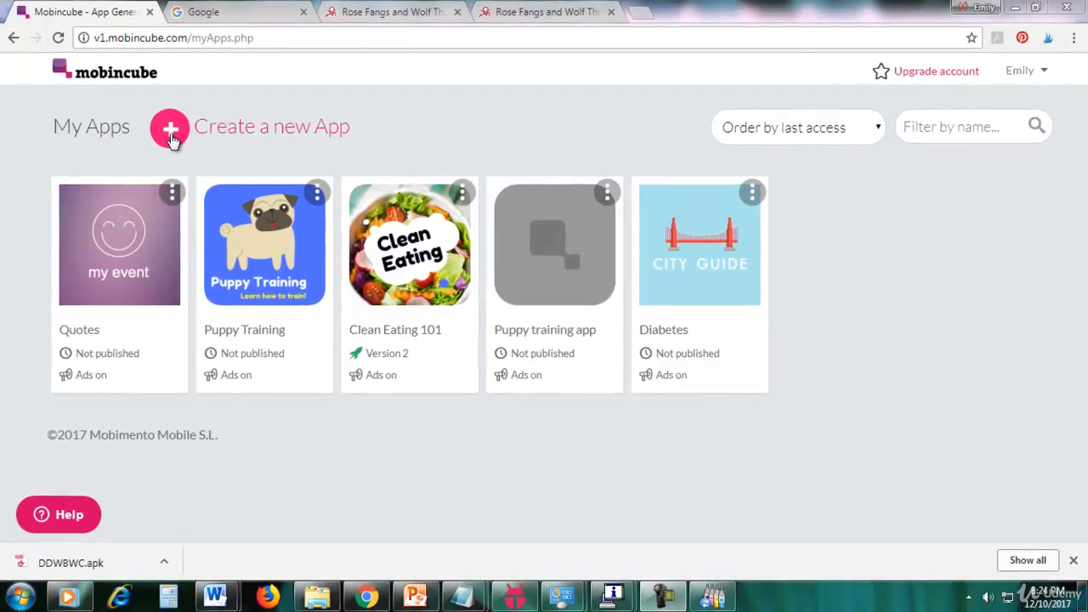
Step: Create a new blank app named "Clean eating test"
click(170, 135)
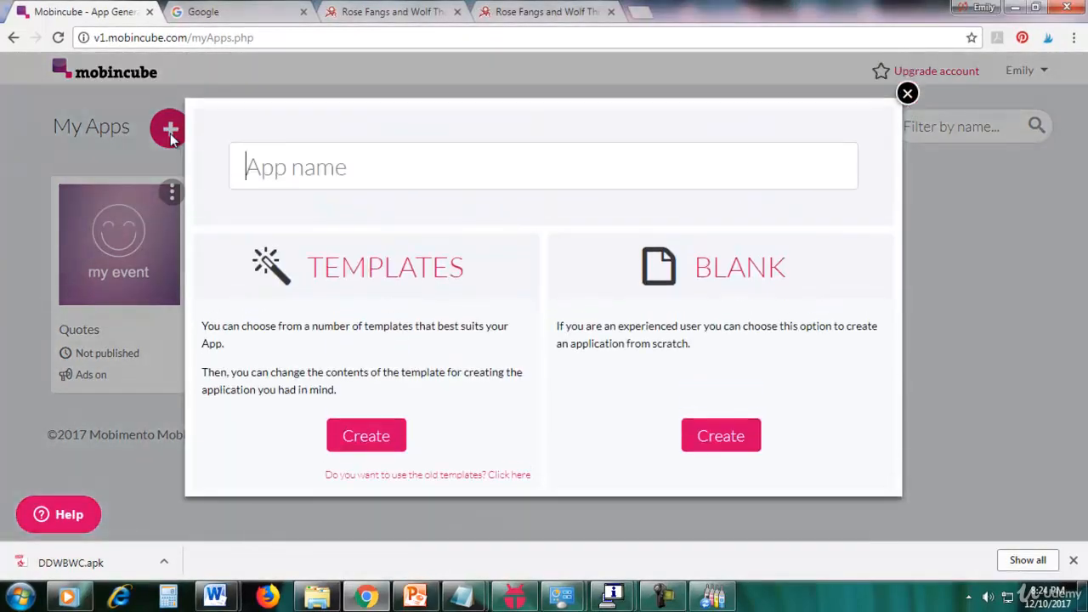
text(Clean)
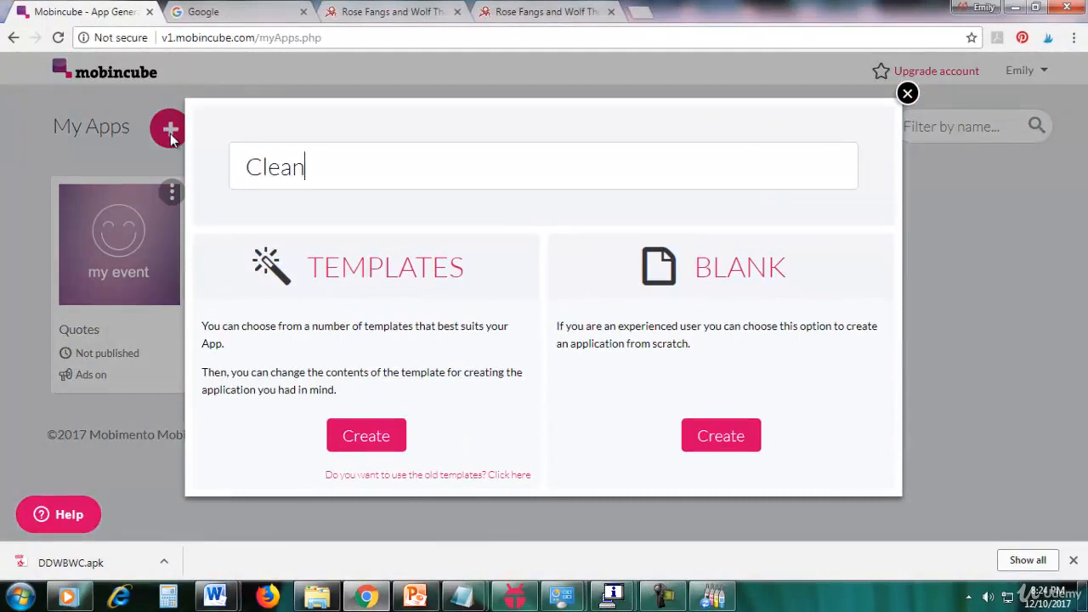
text( eating rt)
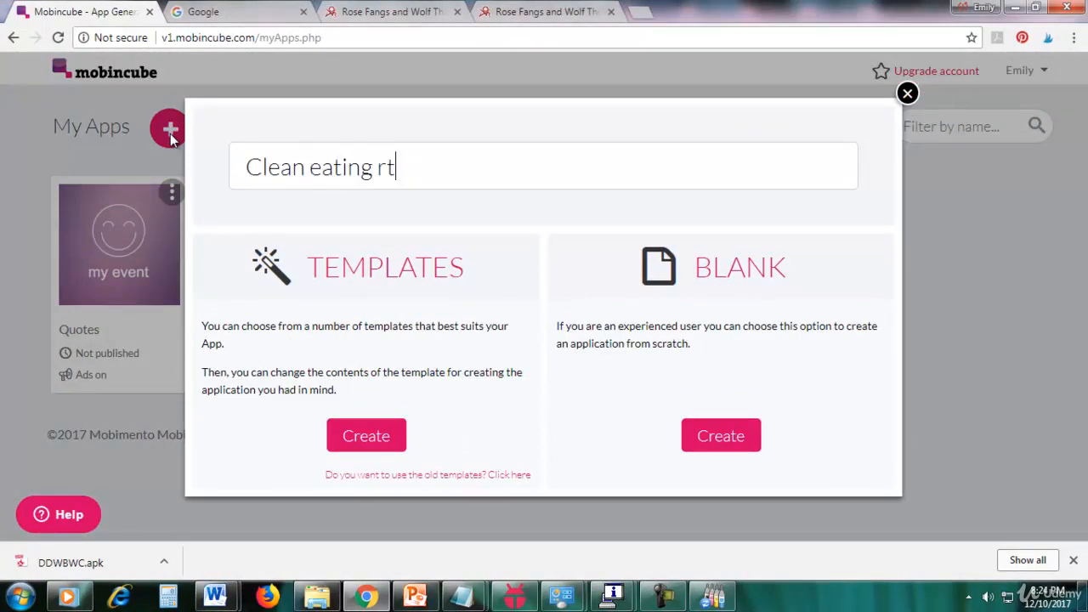
key(BackSpace)
key(BackSpace)
text(test)
click(720, 436)
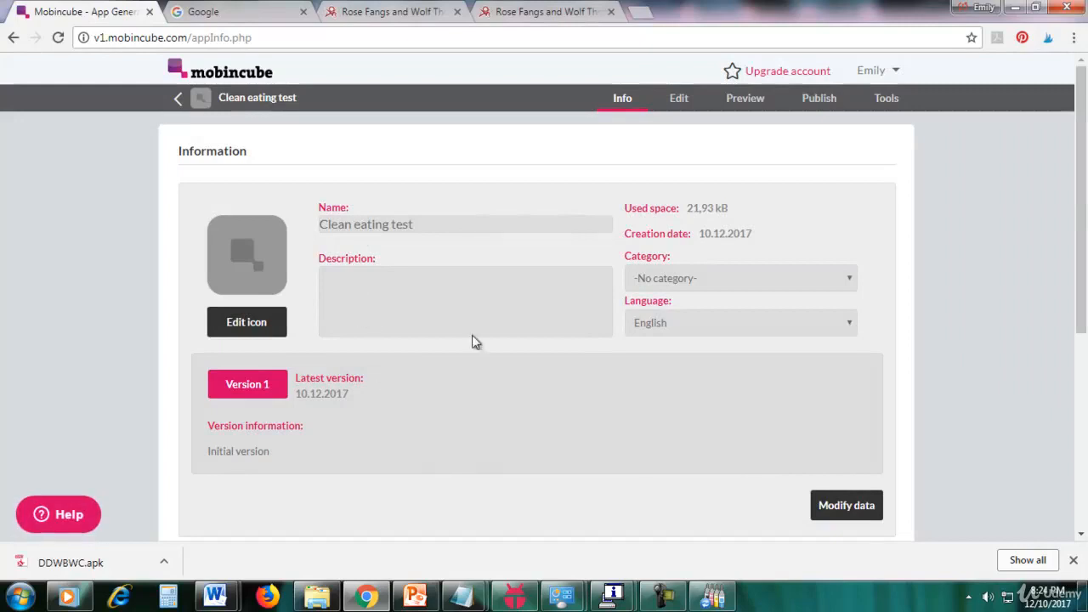
Step: Open the app for editing and make its main screen a Data View screen
click(676, 107)
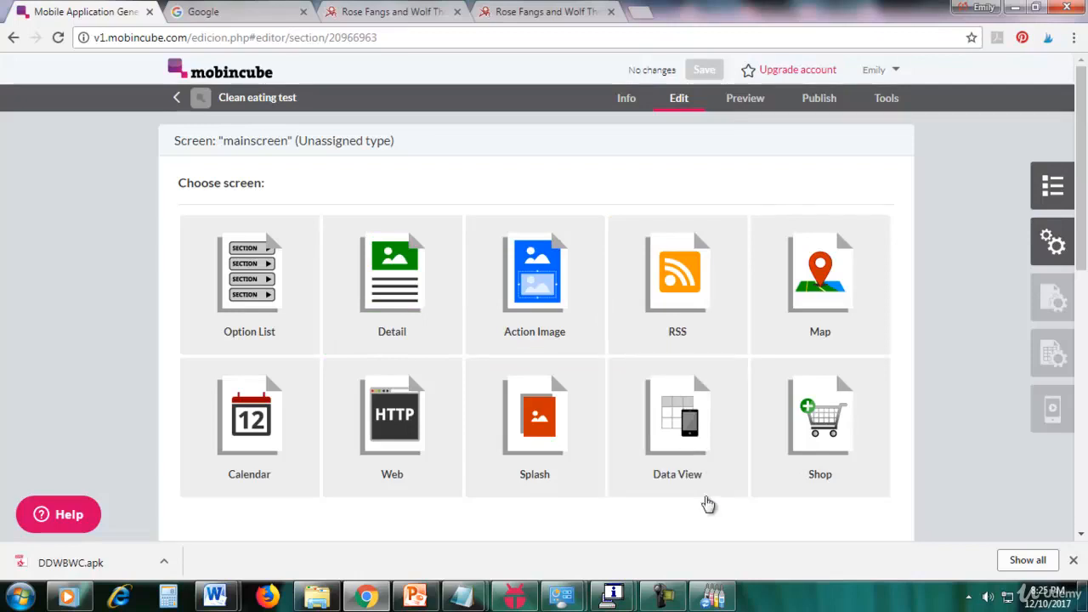
scroll(697, 433, down, 1)
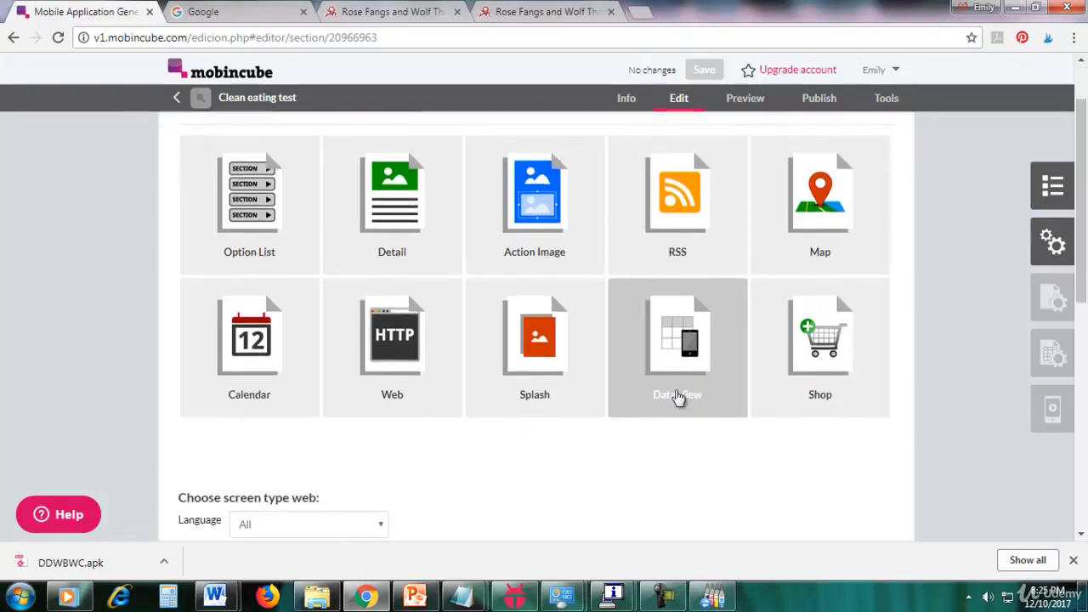
click(678, 396)
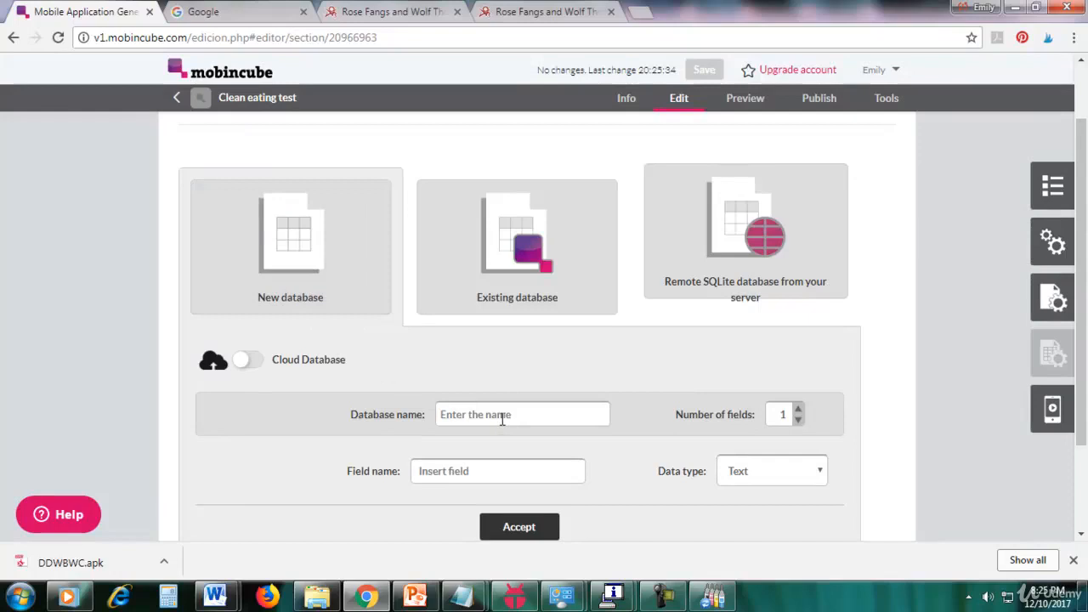
Step: Name the new database "database 1" and set its number of fields to 3
text(da)
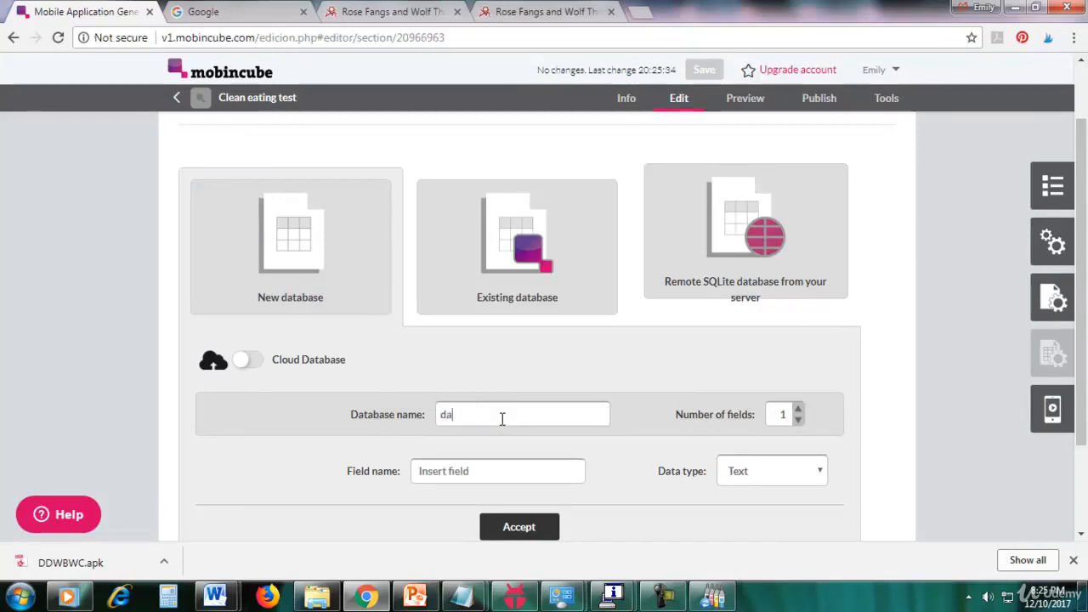
text(tabase 1)
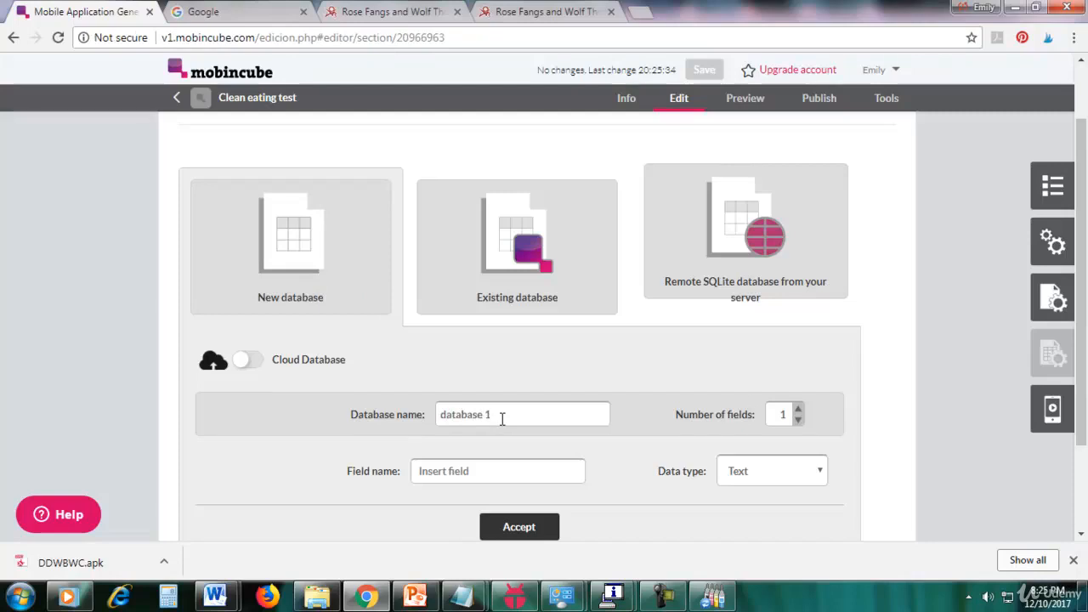
key(ctrl+a)
click(527, 413)
click(799, 409)
click(799, 409)
Step: Name the three database fields "name", "description" and "photo"
scroll(918, 400, down, 2)
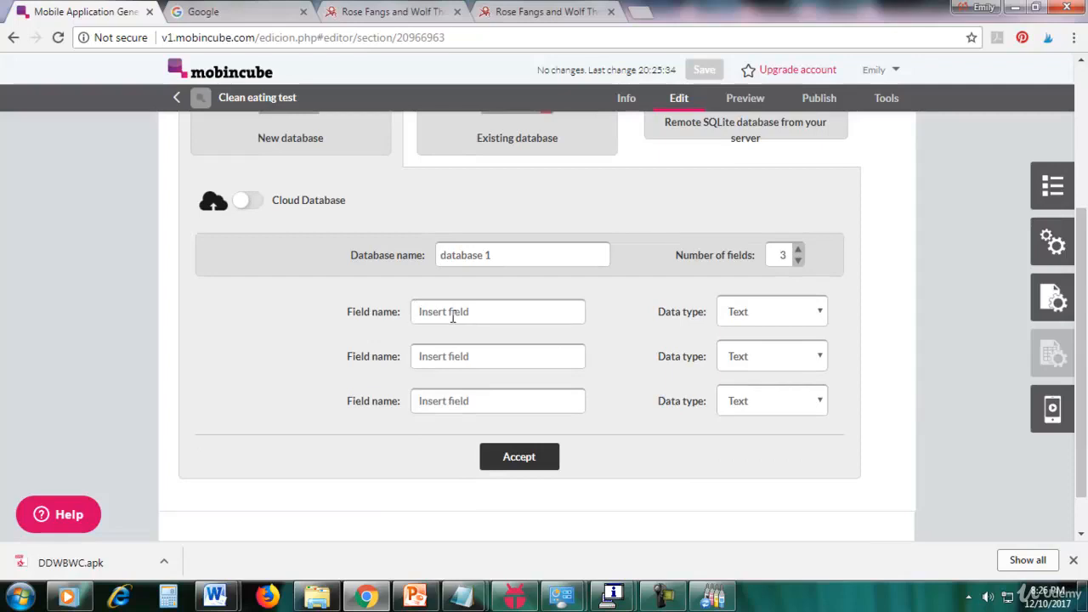
text(name)
click(537, 356)
text(descripti)
text(on)
text(photo)
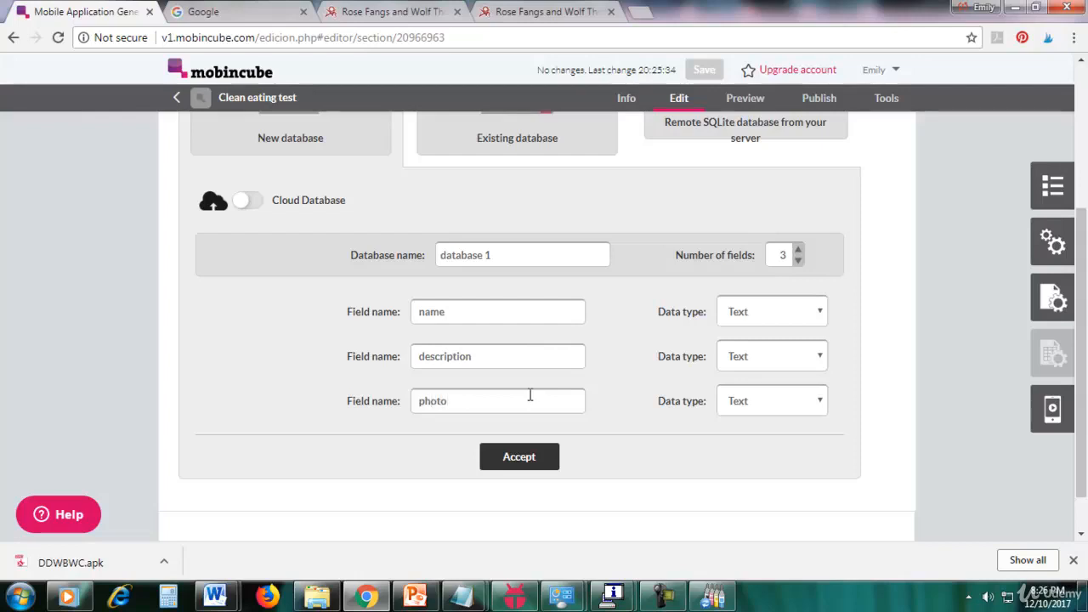
Step: Set the data type of the name and description fields to Text and of the photo field to Image
click(547, 313)
click(771, 311)
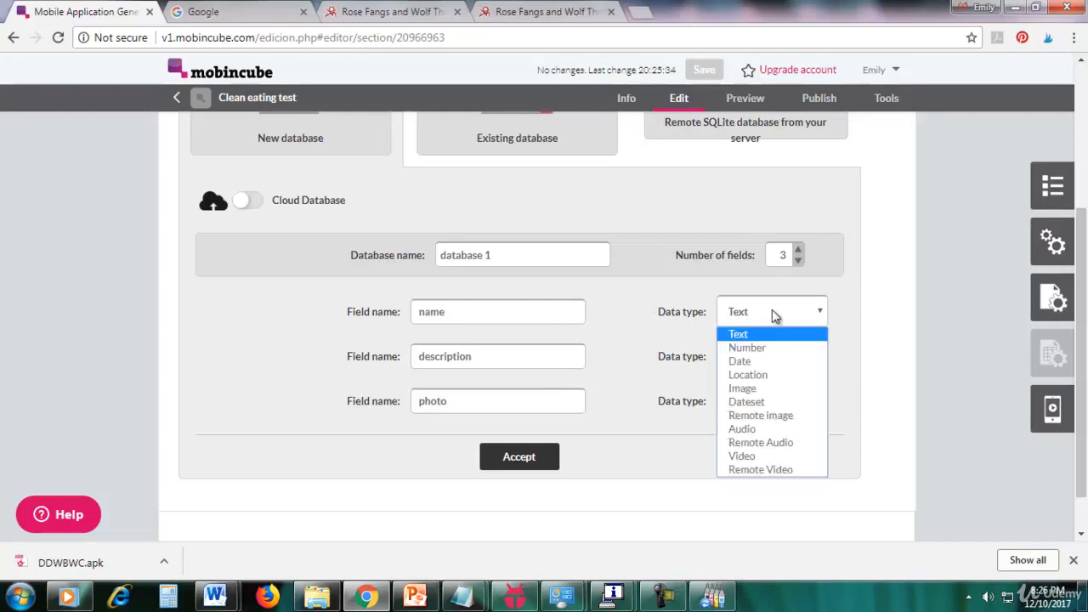
click(770, 329)
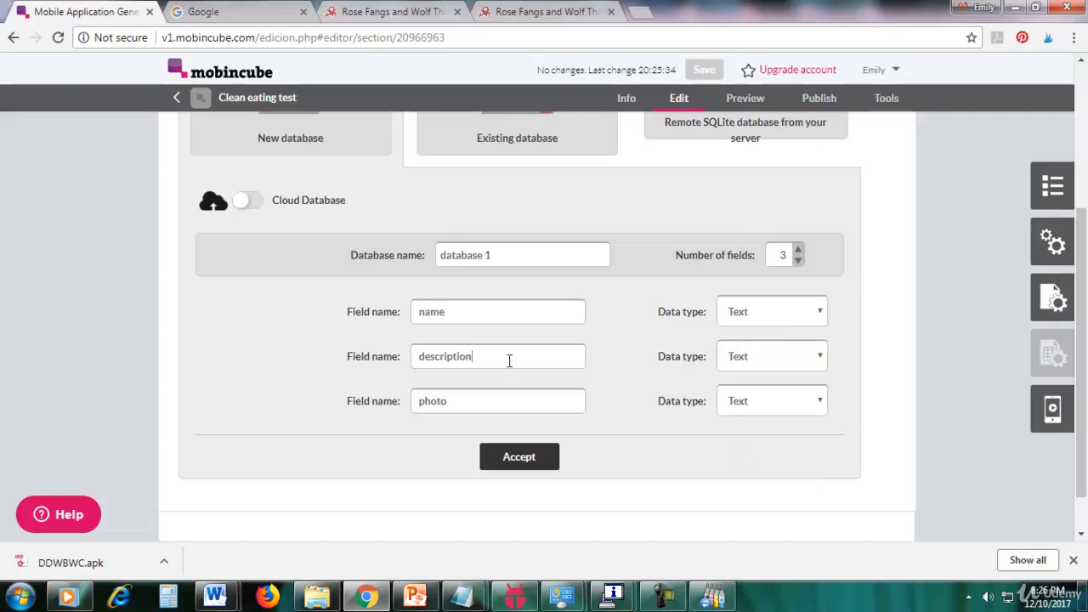
click(798, 362)
click(798, 380)
click(560, 411)
click(755, 404)
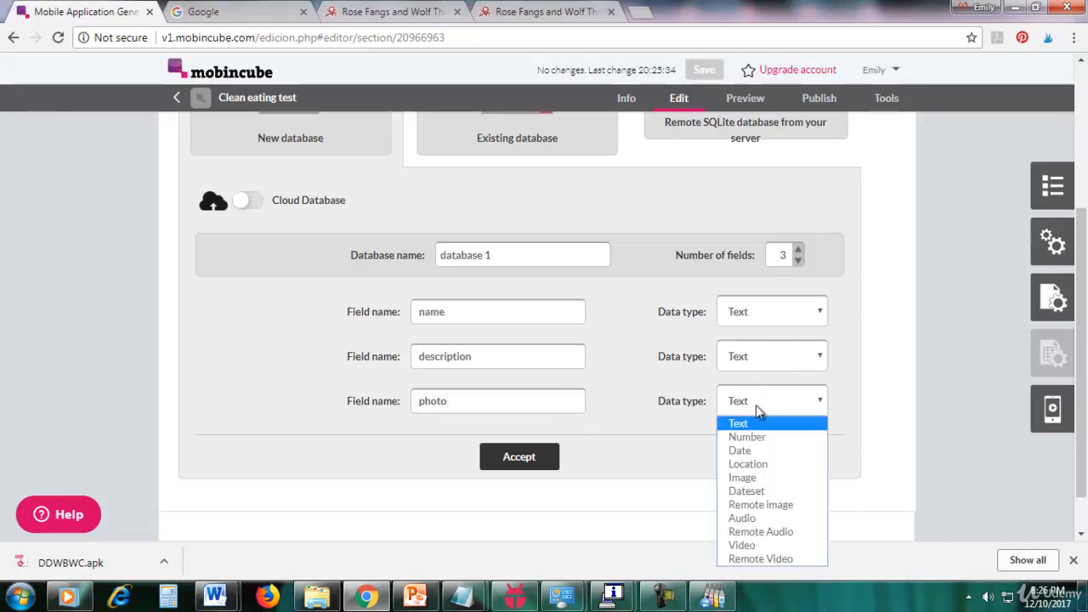
click(759, 478)
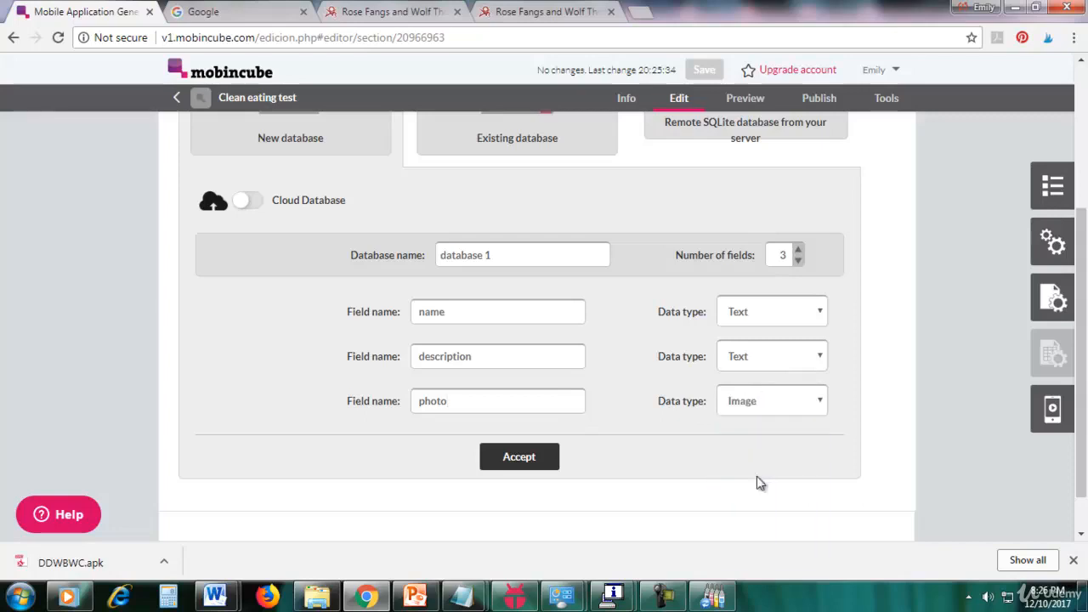
Step: Review the data types offered for the photo field, choose Image and accept the new database
click(772, 402)
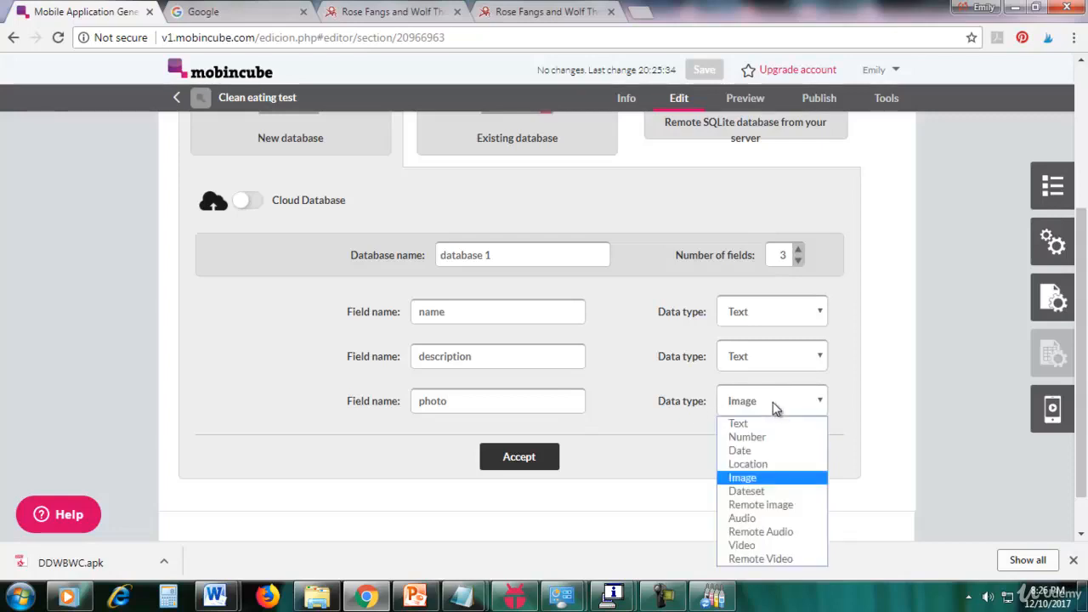
scroll(773, 402, down, 1)
click(769, 355)
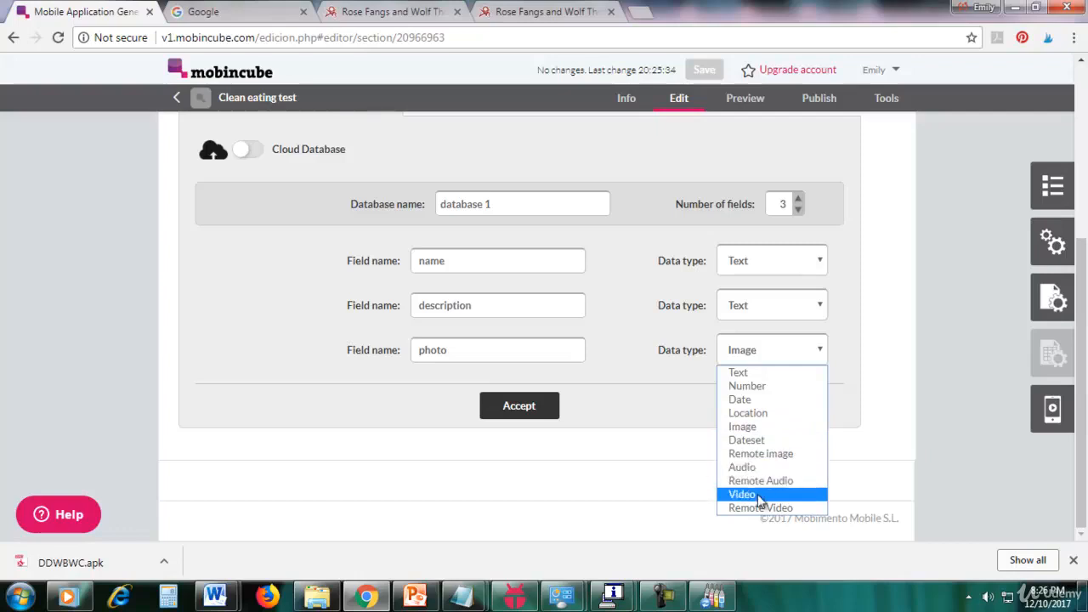
click(686, 473)
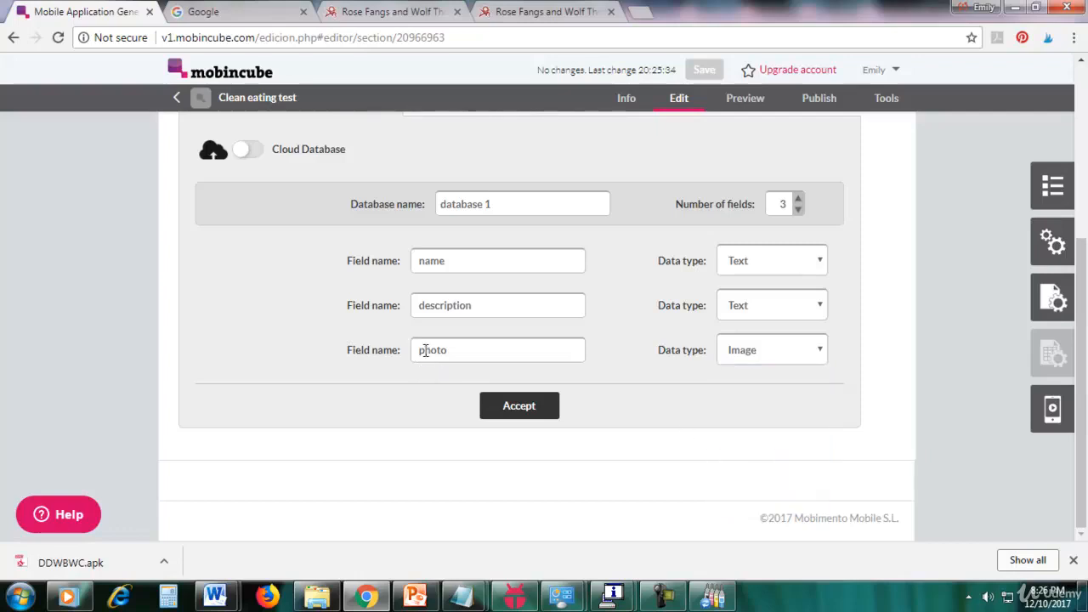
drag(422, 349, 510, 350)
click(510, 350)
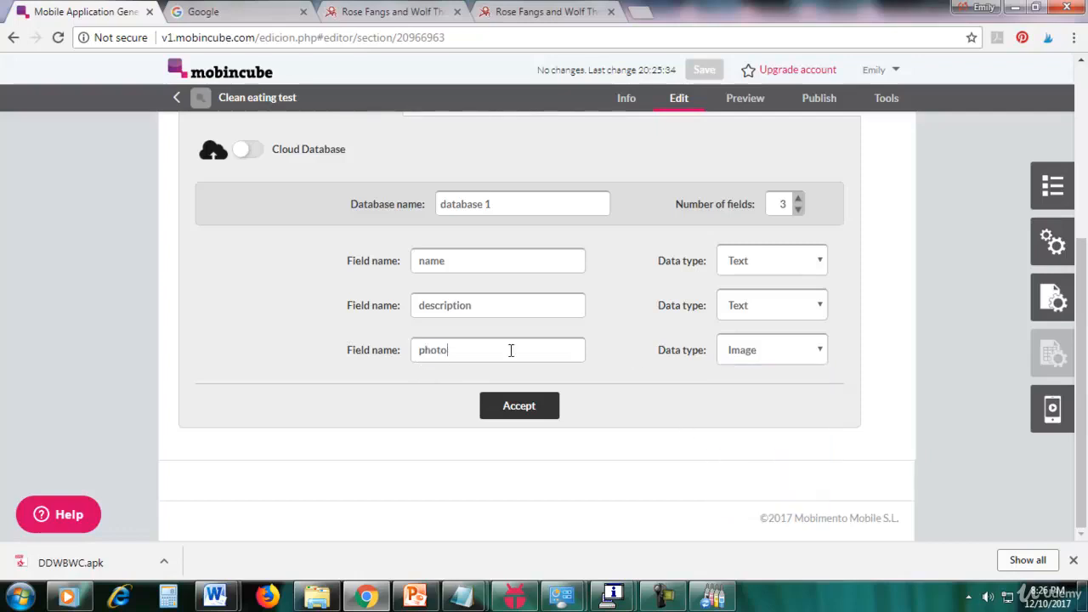
click(767, 363)
click(763, 430)
click(511, 412)
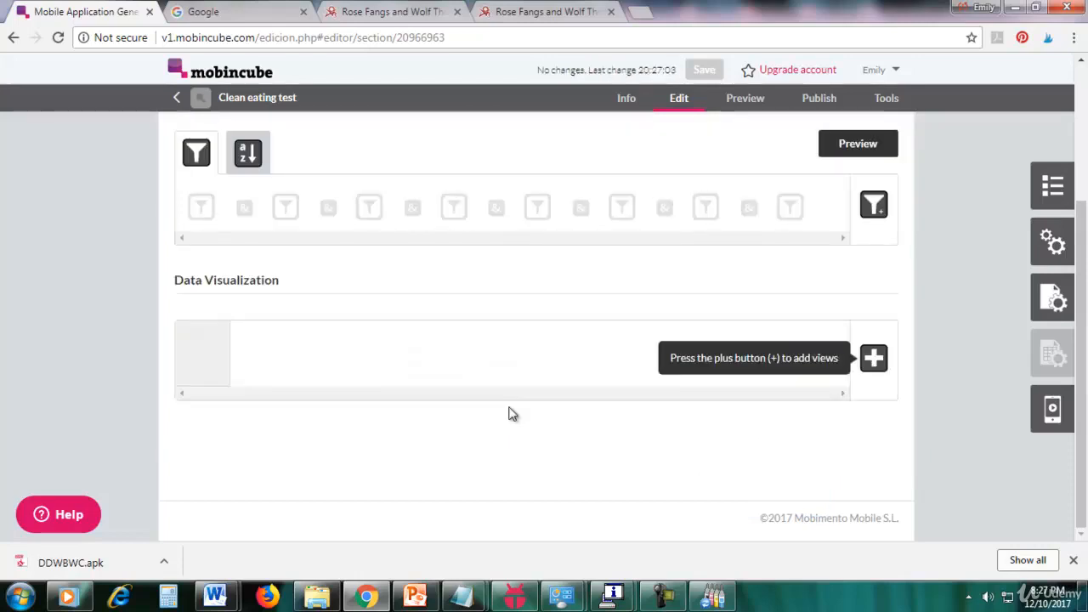
Step: Open the records of database 1 for editing and check the name, description and photo column headers
scroll(510, 414, up, 2)
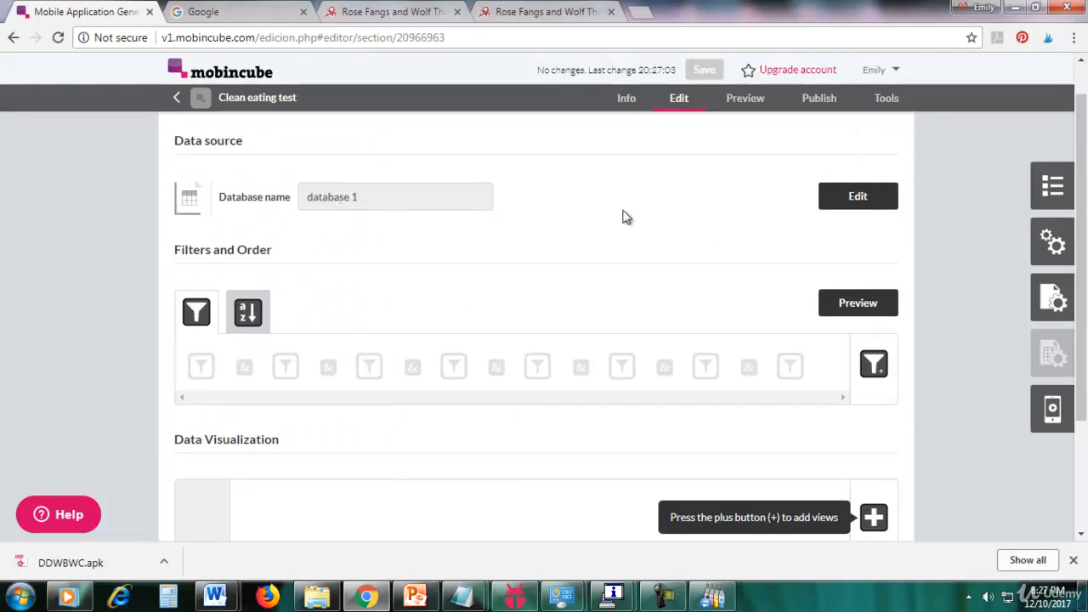
click(882, 198)
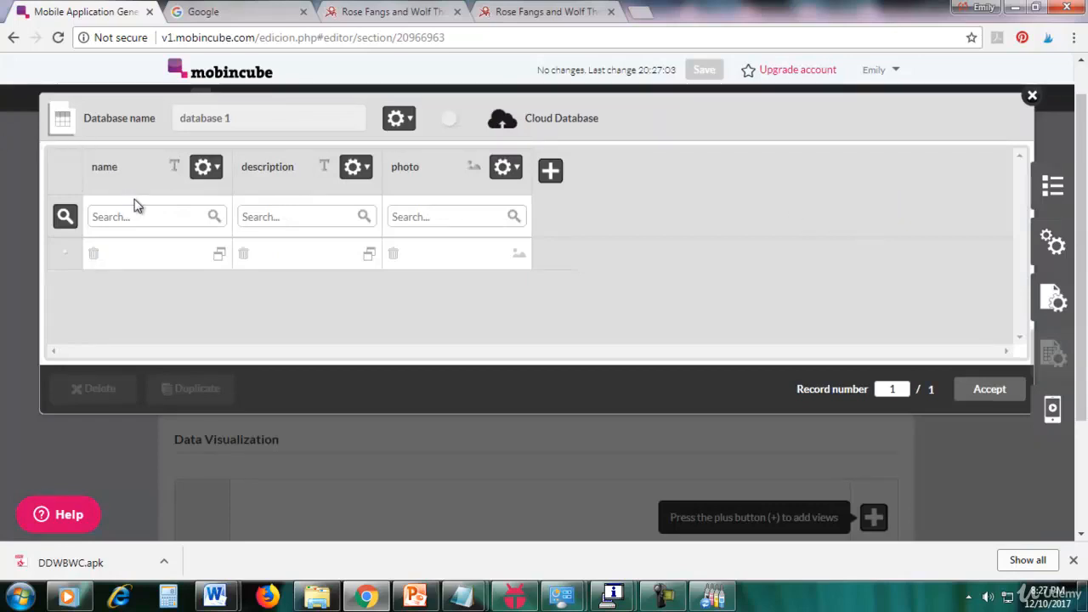
drag(94, 169, 115, 167)
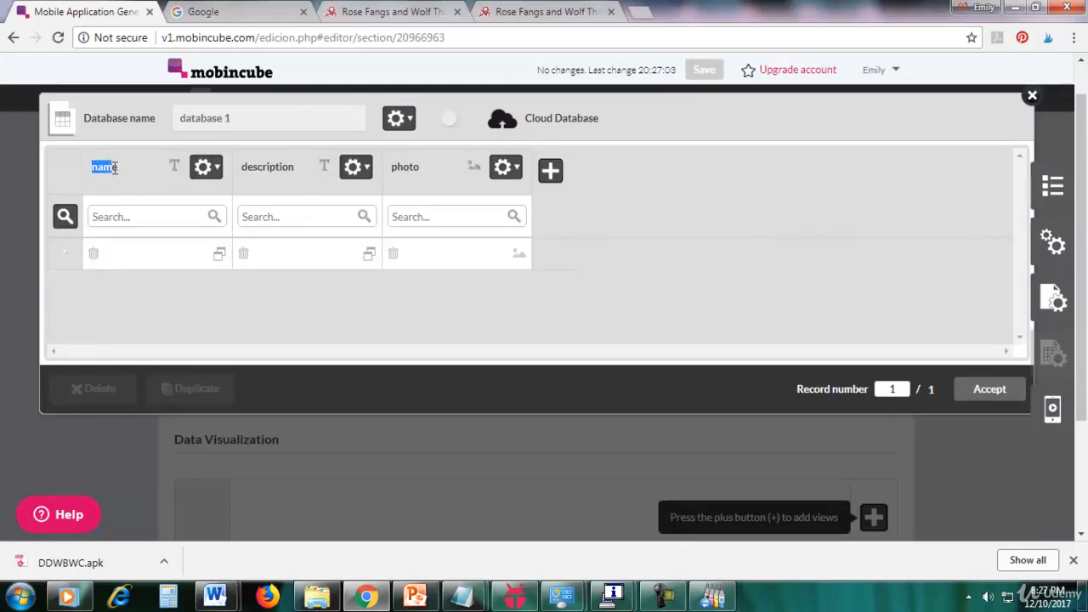
drag(237, 167, 300, 167)
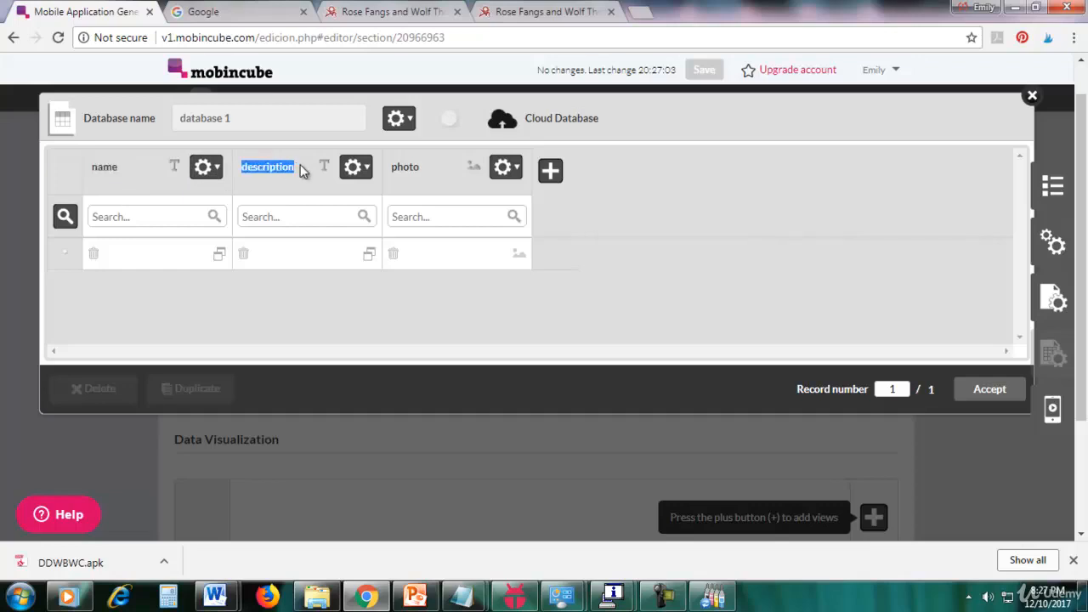
drag(387, 168, 430, 173)
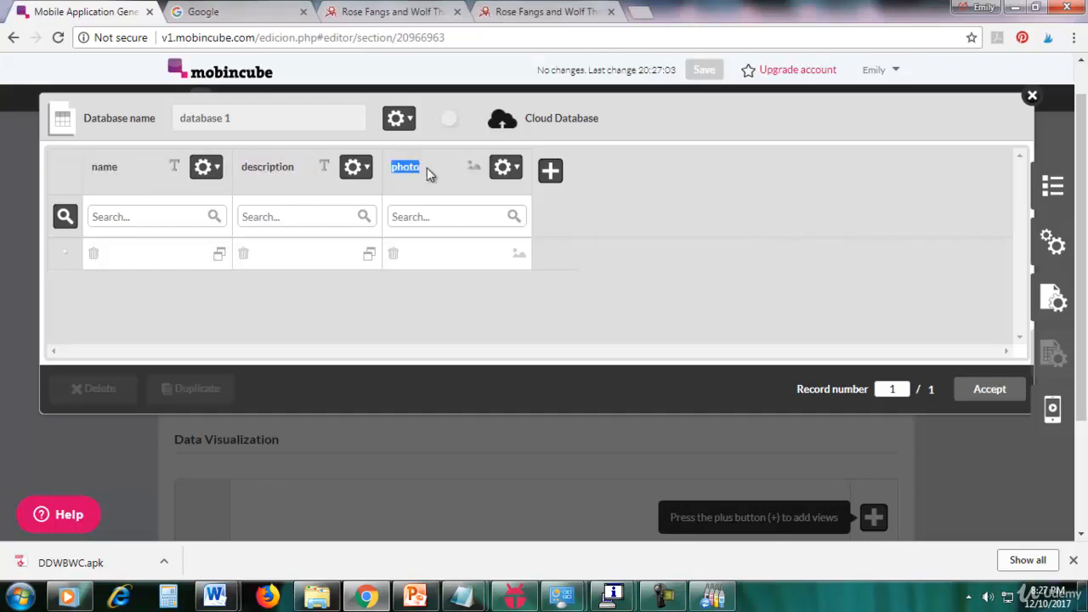
click(442, 172)
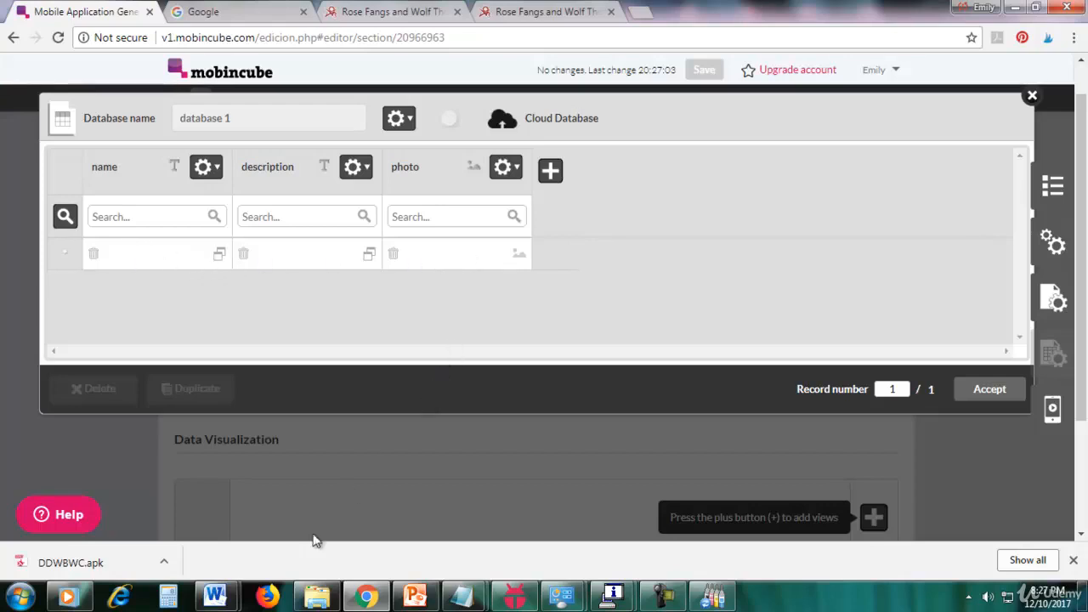
Step: Switch to the recipe document in Microsoft Word and examine its numbered recipe headings and descriptions, starting from the first recipe
mouse_move(215, 594)
click(127, 510)
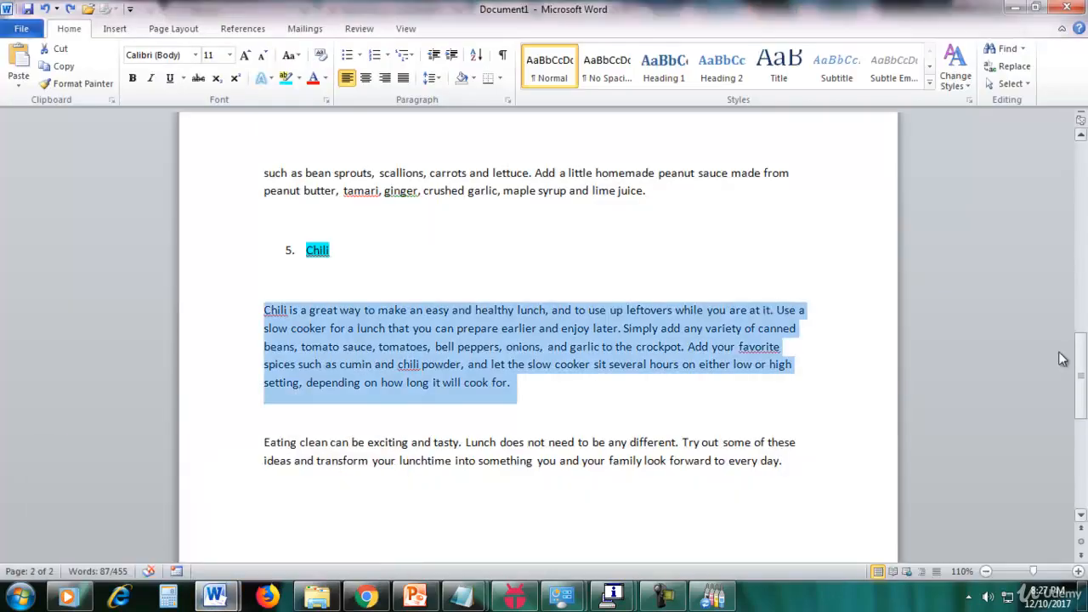
drag(1073, 369, 1081, 217)
click(1081, 229)
click(553, 222)
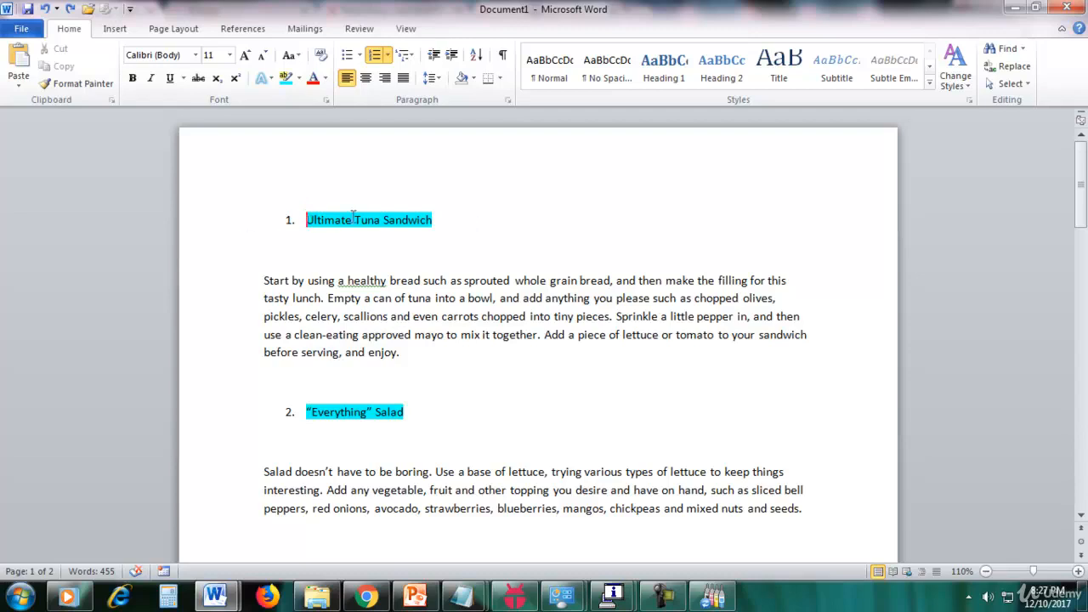
click(290, 220)
drag(472, 214, 301, 219)
click(449, 228)
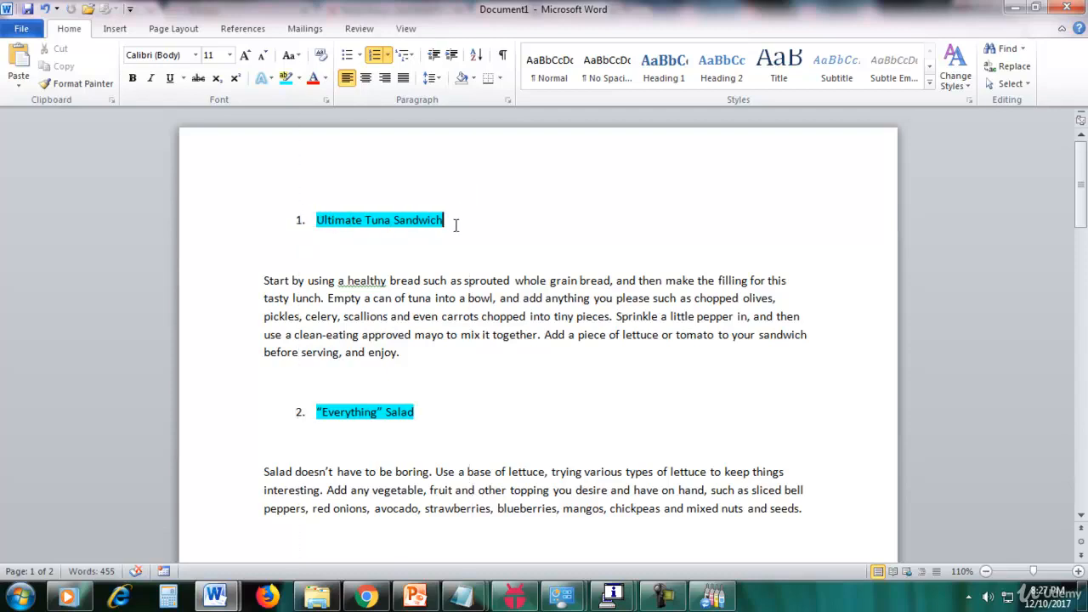
drag(456, 225, 325, 238)
click(519, 241)
scroll(518, 267, down, 1)
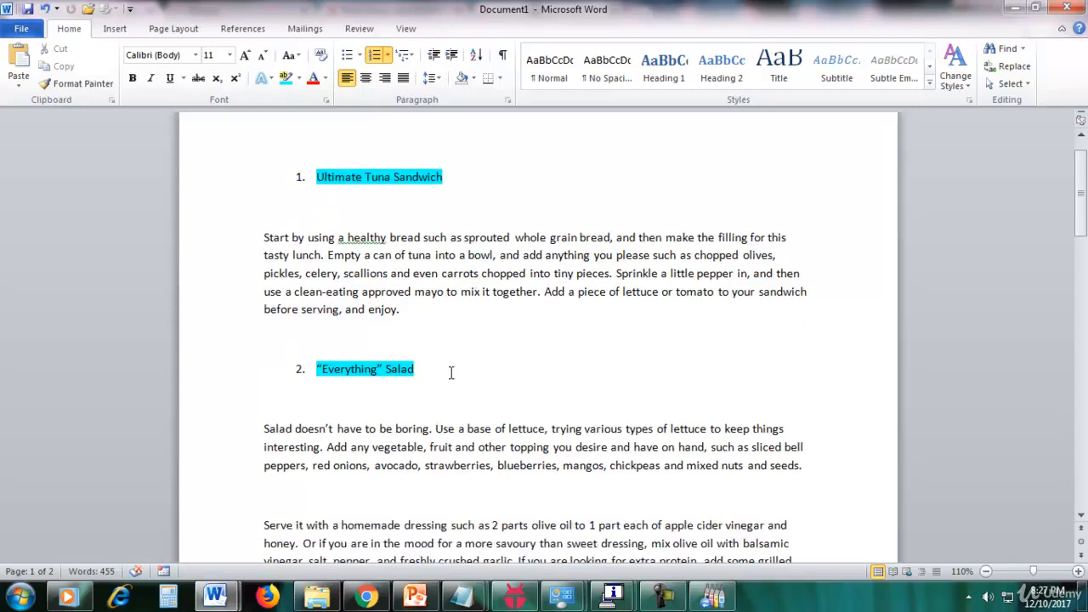
drag(451, 372, 307, 379)
click(663, 391)
scroll(658, 389, down, 5)
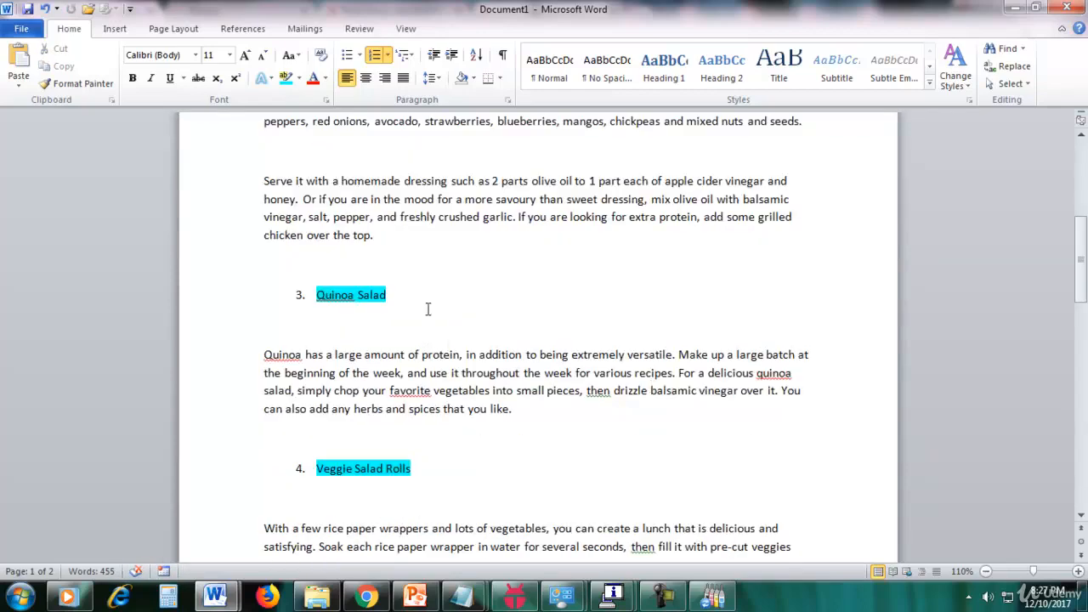
drag(427, 309, 206, 304)
click(612, 317)
drag(1082, 265, 1081, 183)
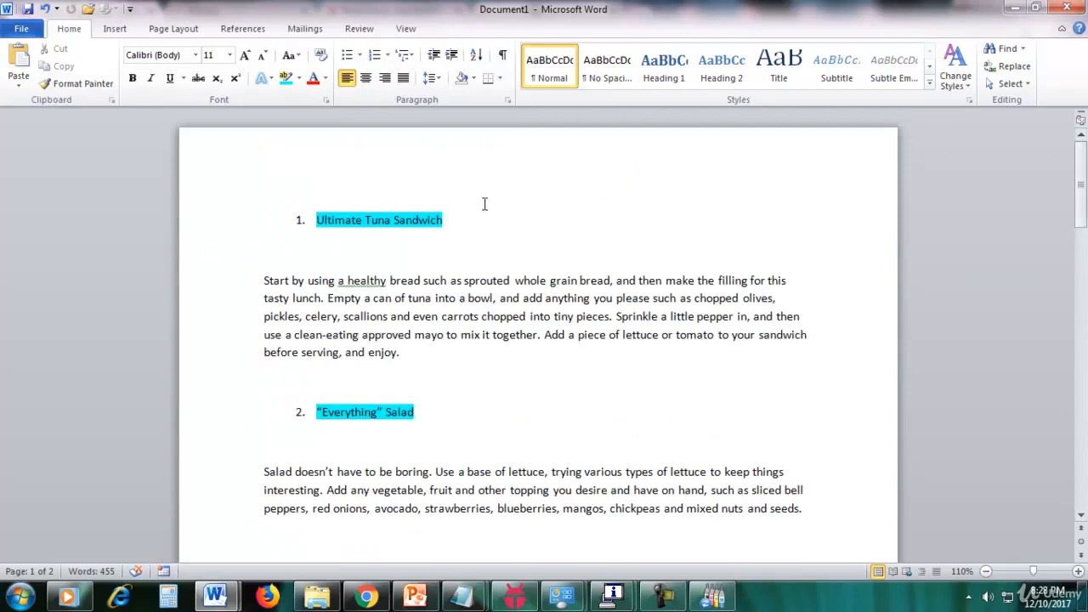
Step: Copy the heading "Ultimate Tuna Sandwich" and switch back to the Mobincube database editor in Chrome
drag(457, 219, 333, 230)
right_click(340, 220)
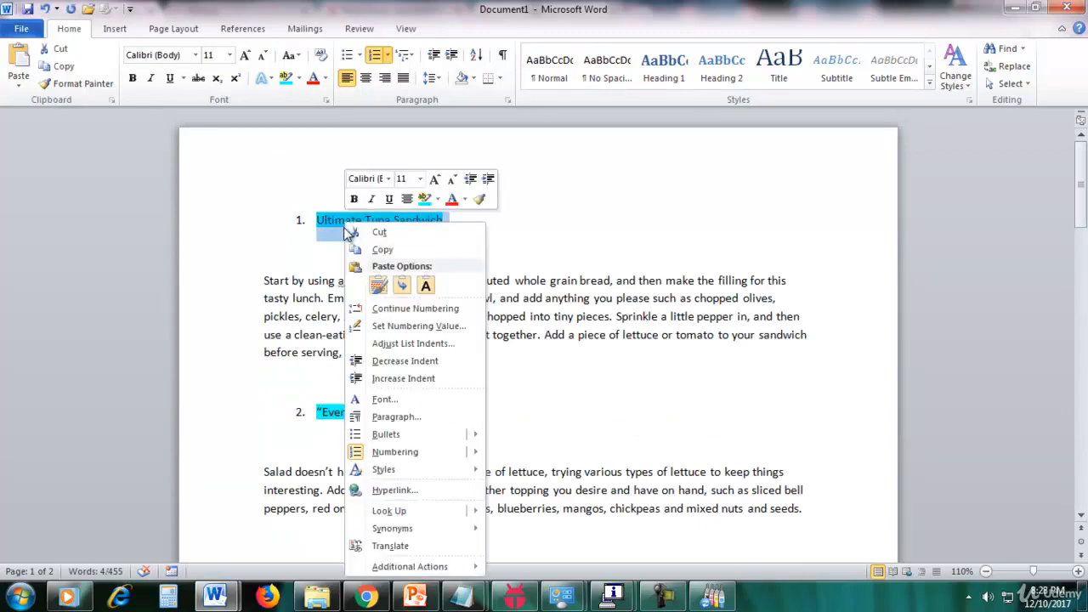
click(363, 246)
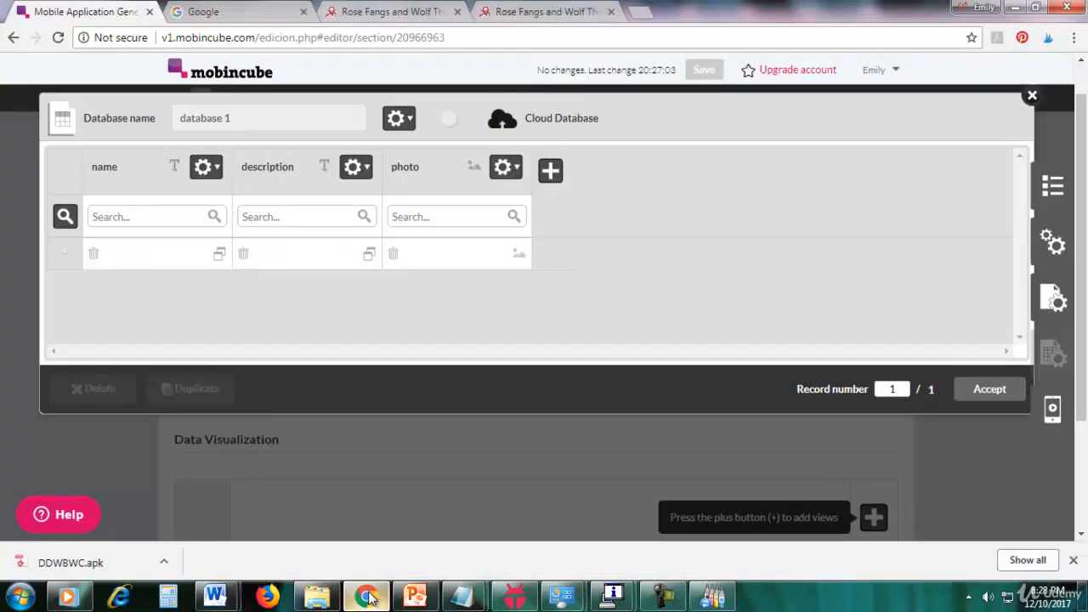
click(366, 594)
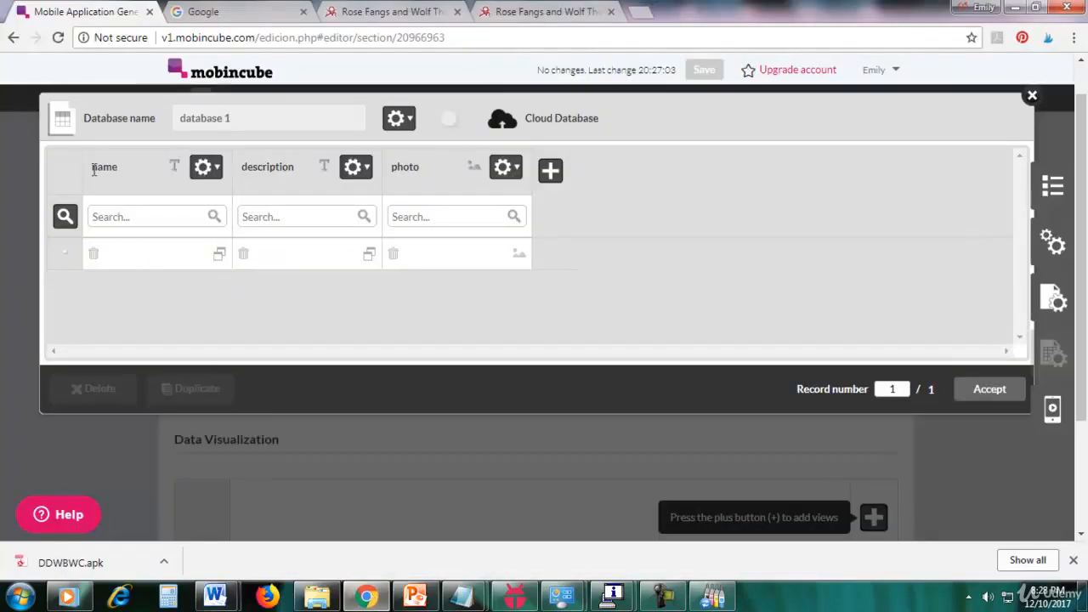
Step: Paste "Ultimate Tuna Sandwich" as the first record's name, remove its list number and close the text editor
drag(92, 169, 140, 175)
click(140, 174)
click(219, 256)
key(ctrl+v)
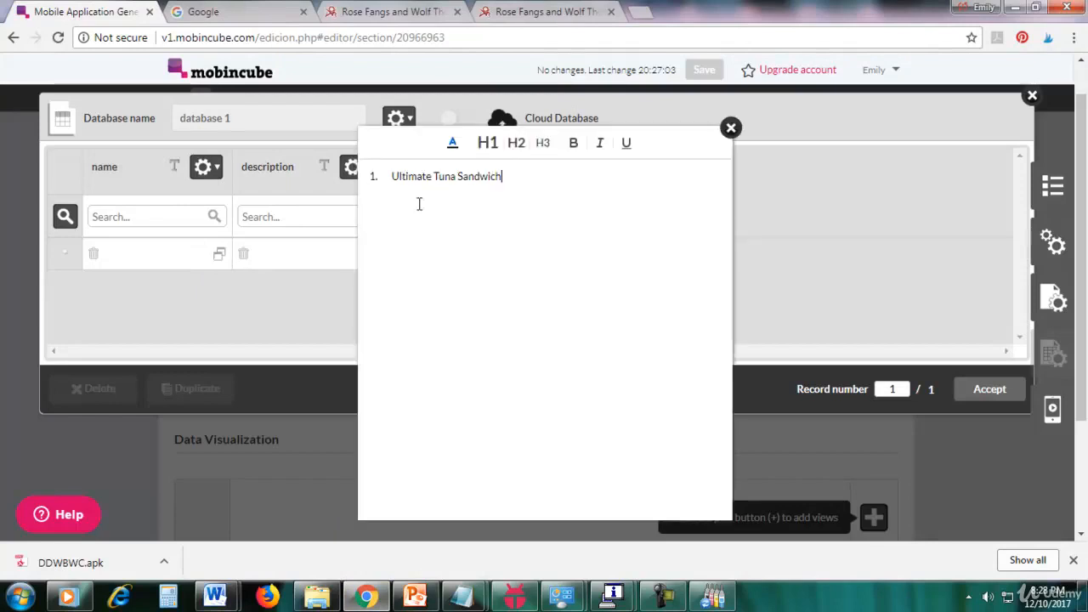
click(389, 177)
key(BackSpace)
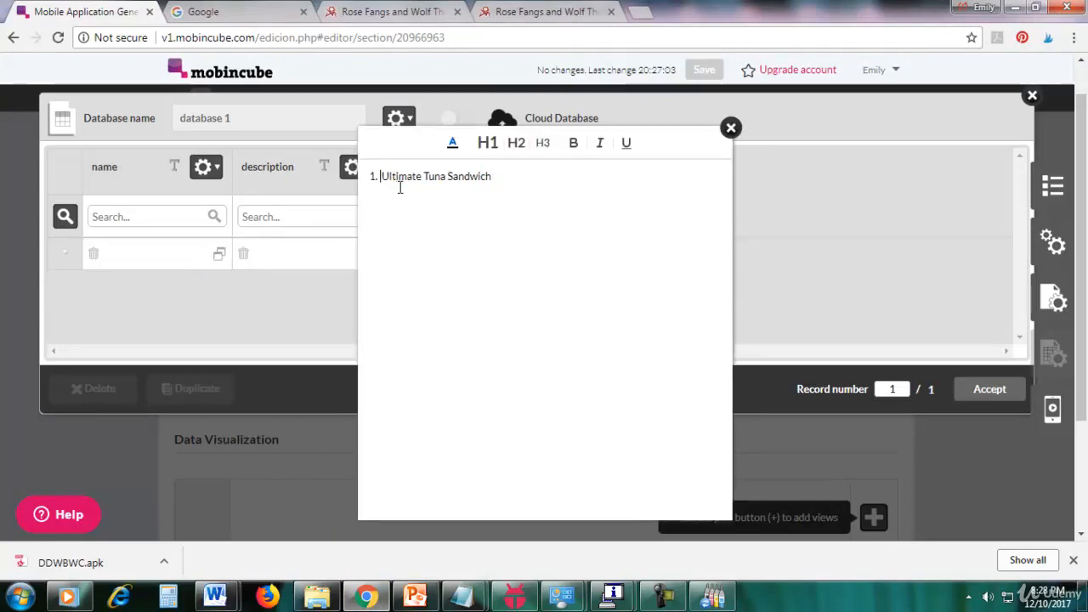
click(730, 129)
Step: Copy the tuna sandwich description from the Word document into the first record's description in the Mobincube database
mouse_move(221, 590)
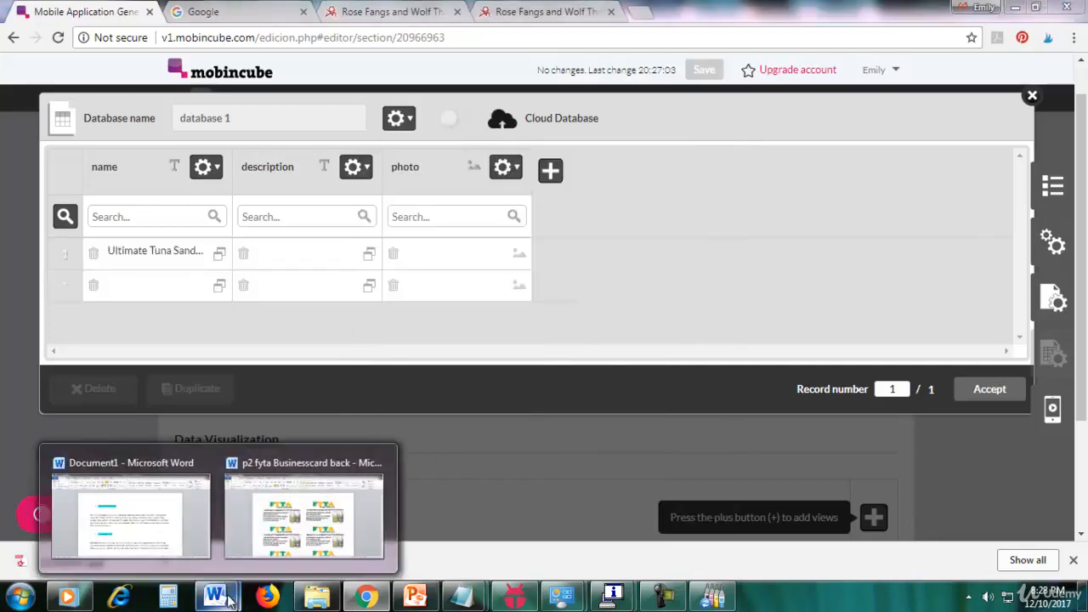
click(160, 536)
drag(264, 283, 420, 346)
right_click(387, 320)
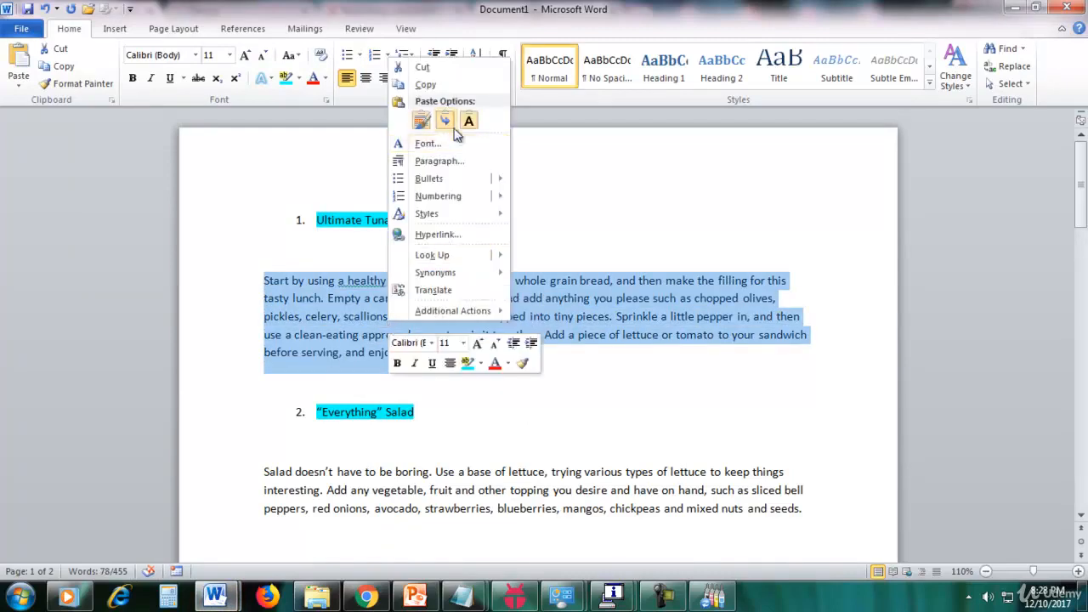
click(424, 85)
click(367, 597)
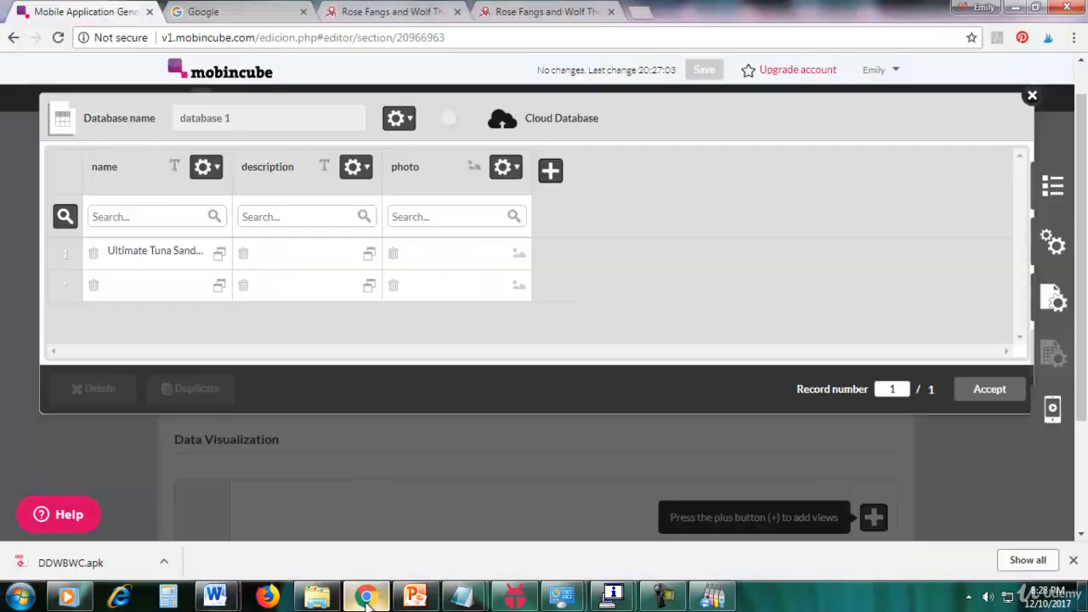
click(369, 254)
key(ctrl+v)
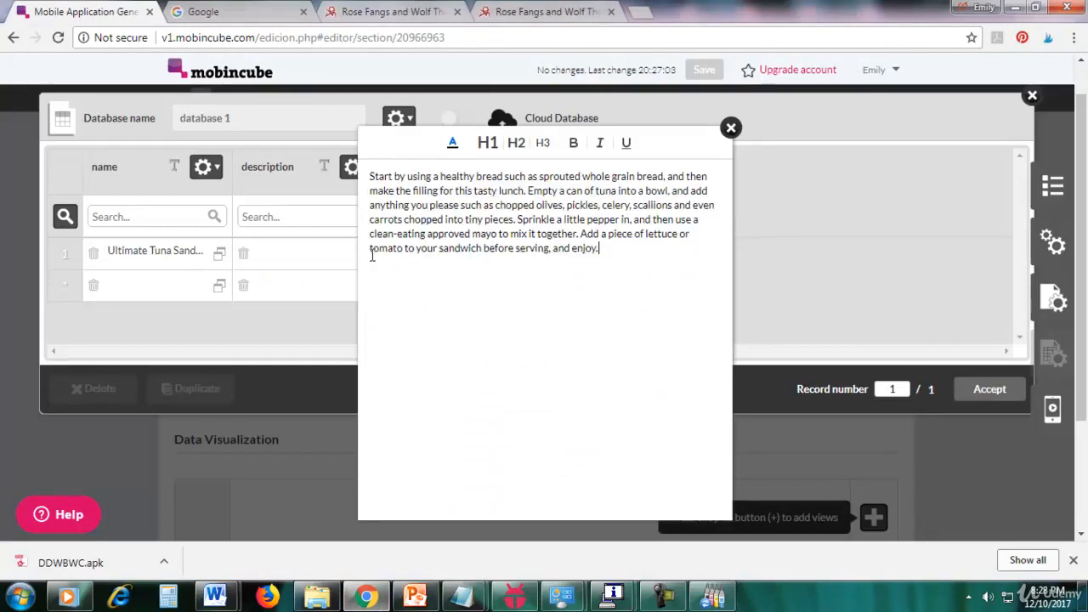
click(731, 128)
Step: Copy the heading "Everything" Salad from Word into the second record's name in Mobincube, without its list number
mouse_move(216, 596)
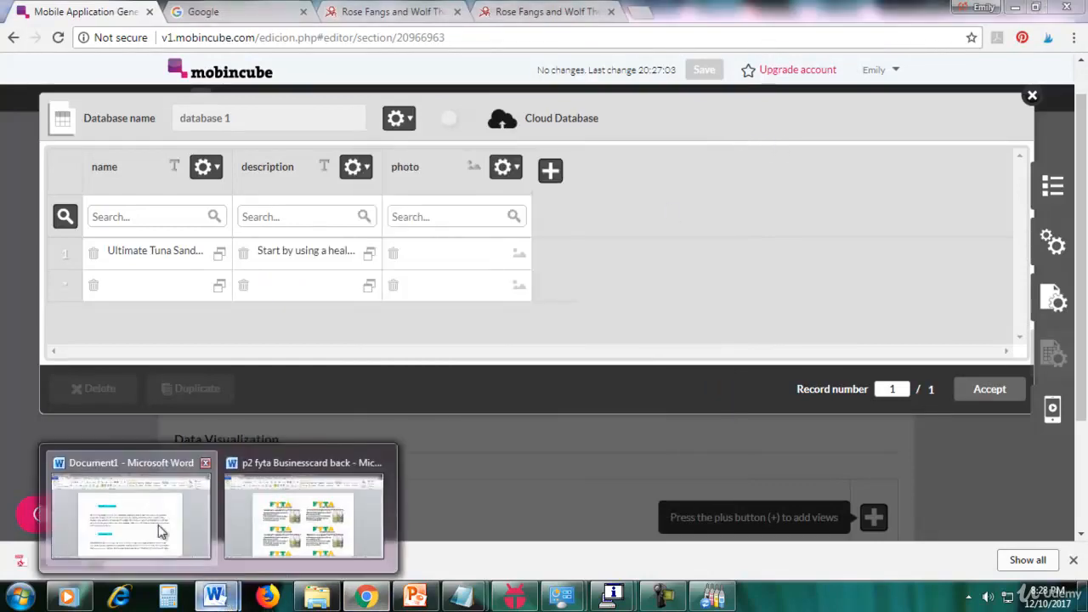
click(122, 537)
scroll(497, 426, down, 1)
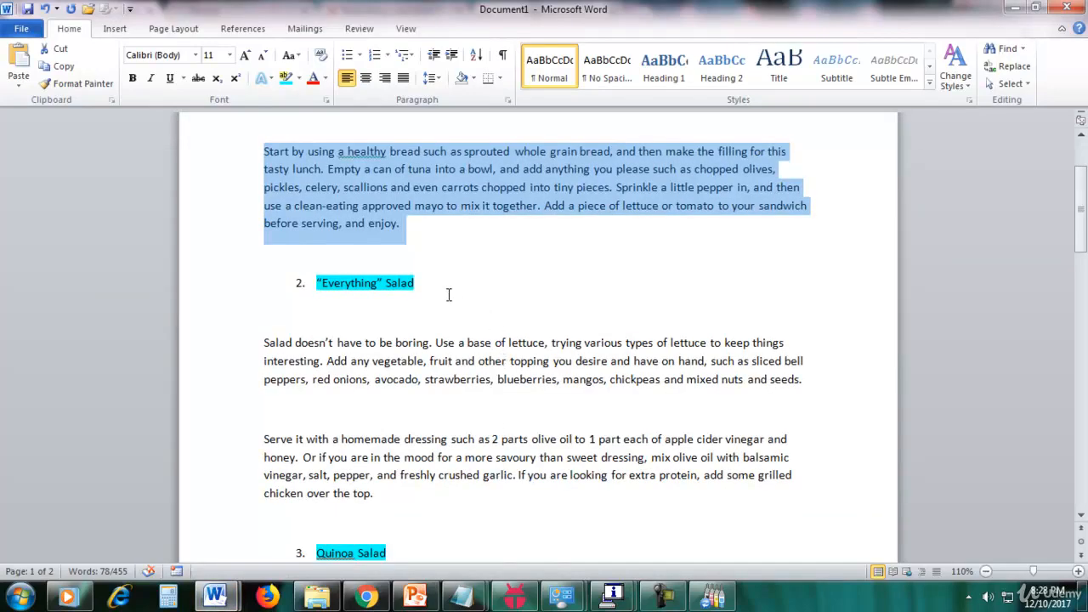
drag(416, 286, 323, 289)
right_click(343, 294)
click(321, 287)
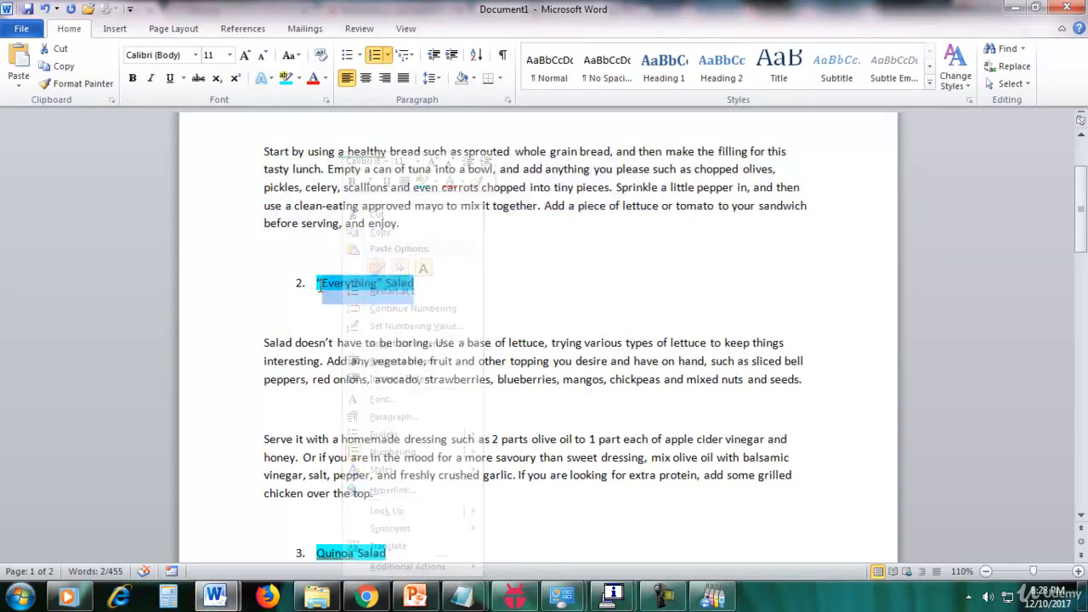
click(366, 597)
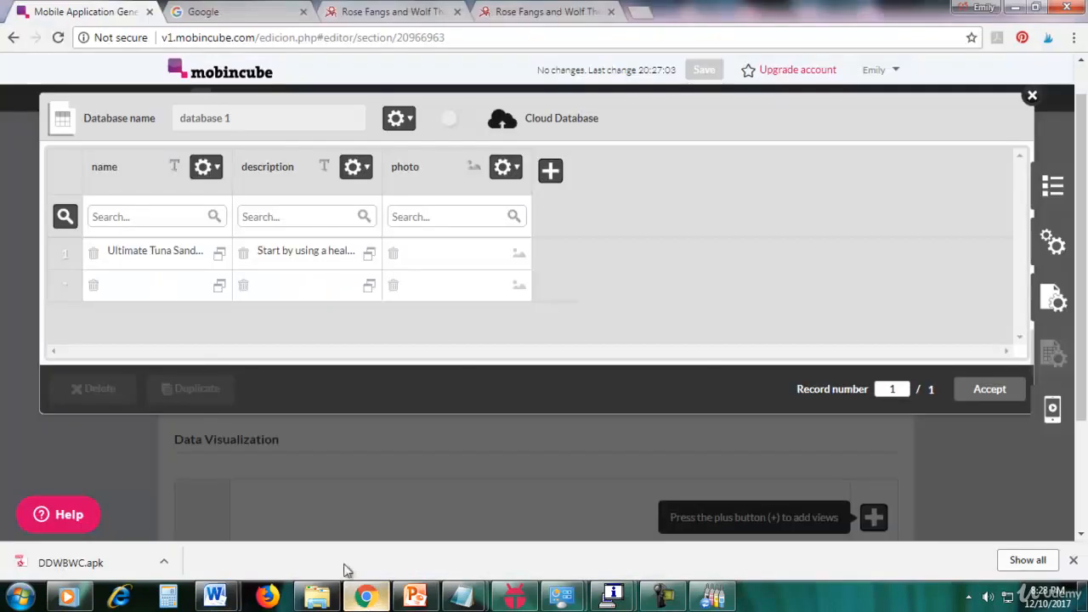
click(219, 286)
key(ctrl+v)
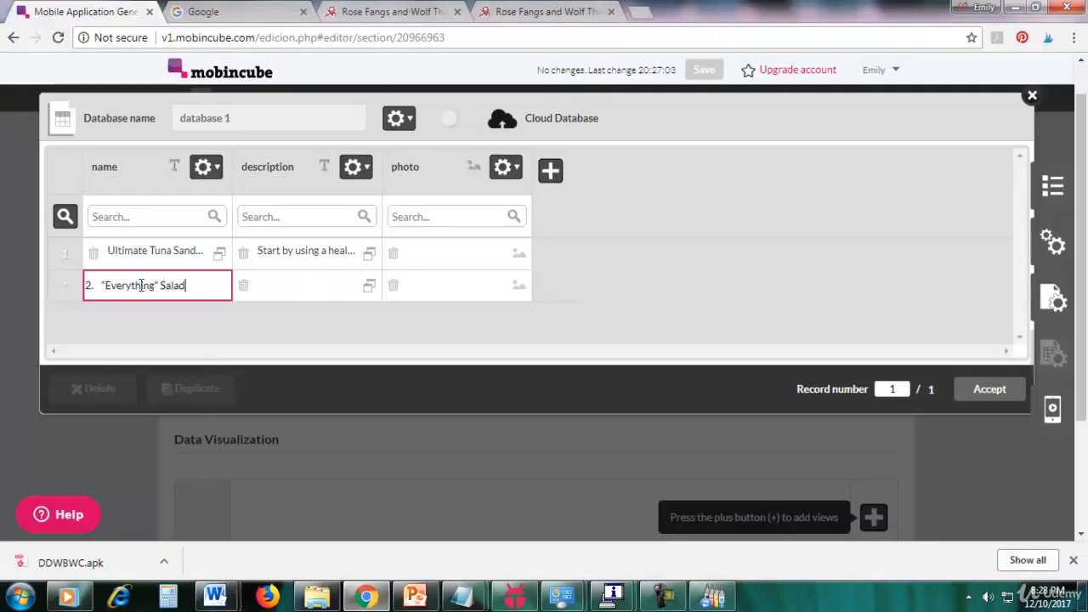
drag(103, 286, 53, 291)
key(BackSpace)
Step: Copy both "Everything" Salad description paragraphs from Word into the second record's description in Mobincube
mouse_move(215, 595)
click(178, 525)
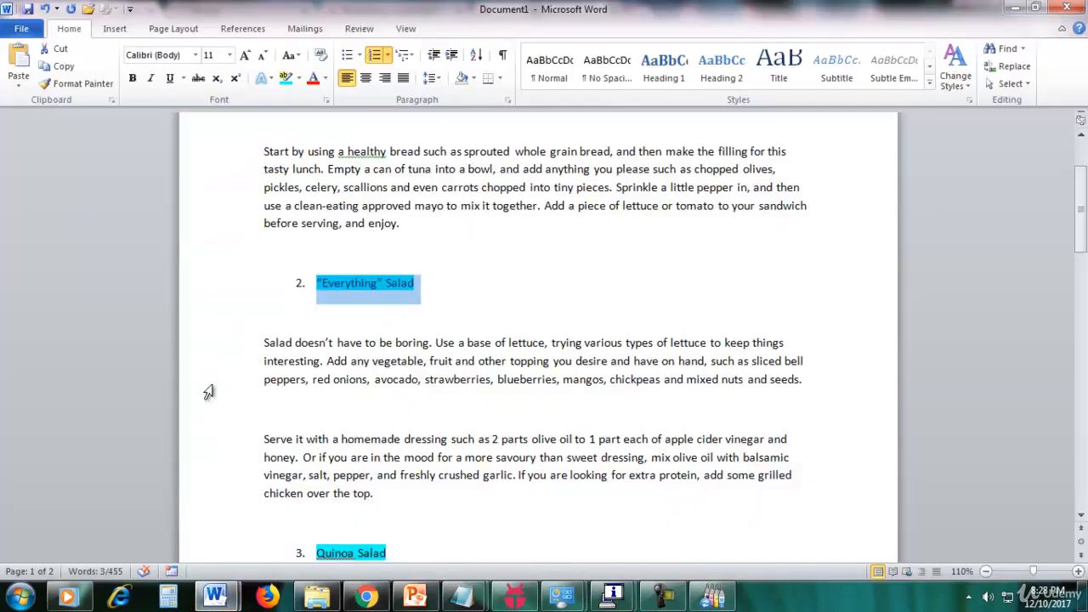
drag(253, 343, 412, 489)
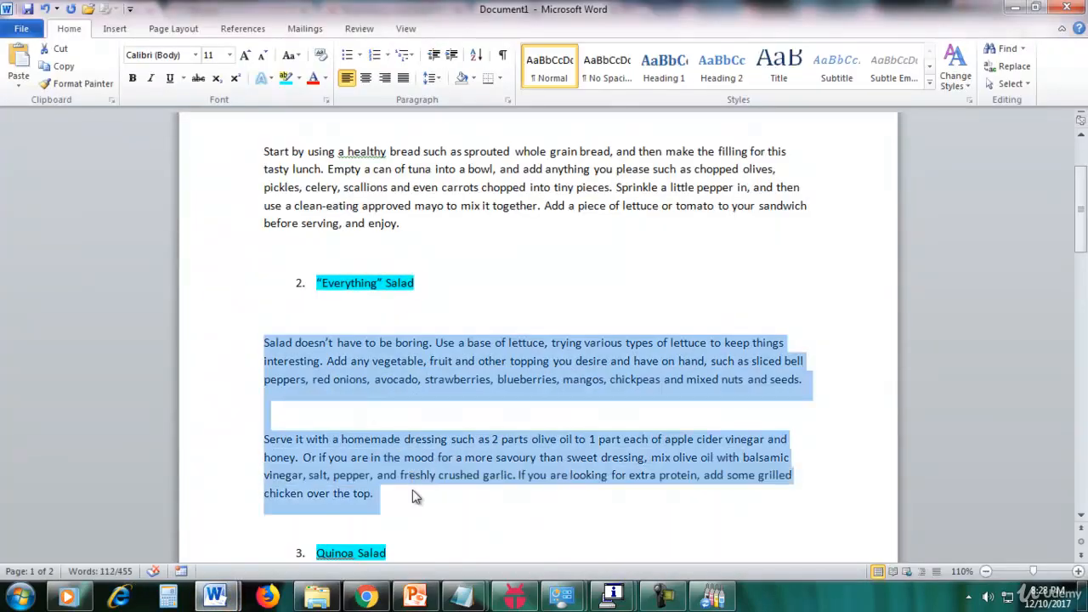
click(367, 598)
click(372, 283)
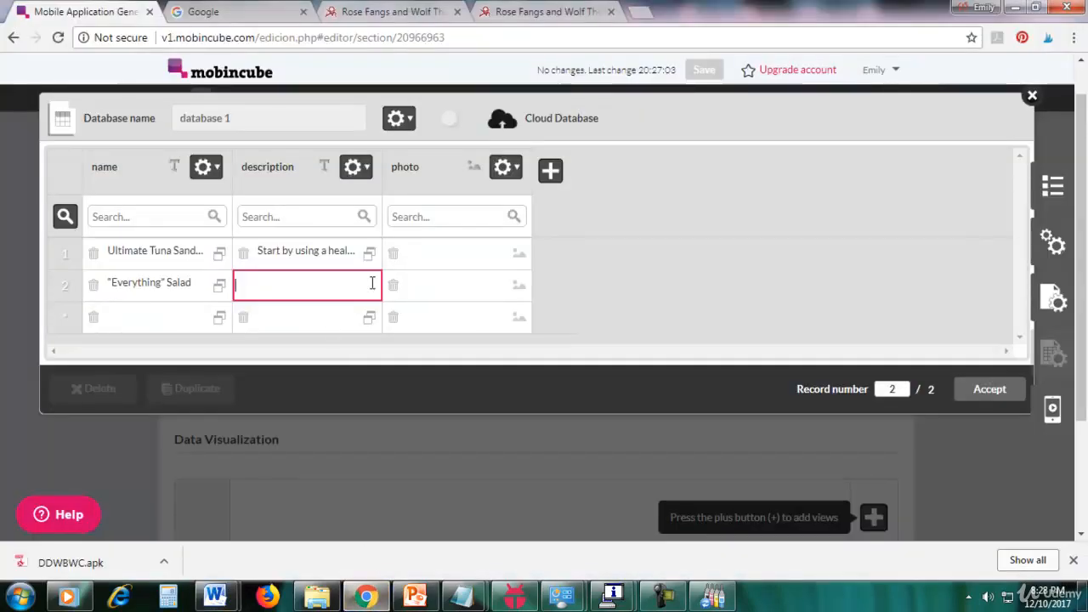
key(ctrl+v)
Step: Copy the heading "Quinoa Salad" from Word into the third record's name in Mobincube and remove its list number
mouse_move(215, 595)
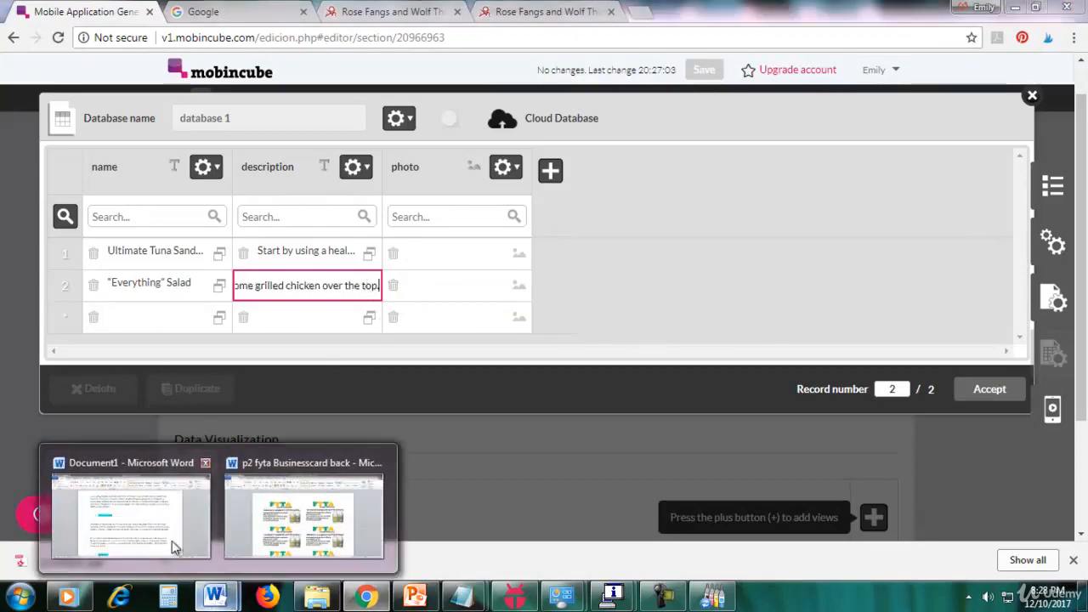
click(173, 540)
scroll(262, 489, down, 3)
drag(411, 422, 318, 427)
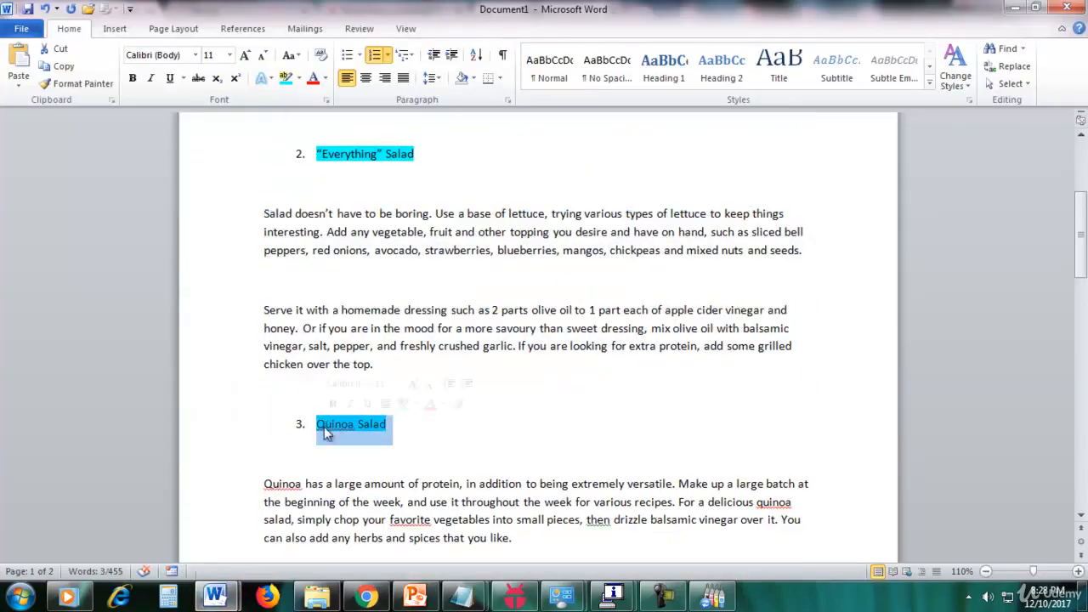
right_click(324, 427)
click(362, 82)
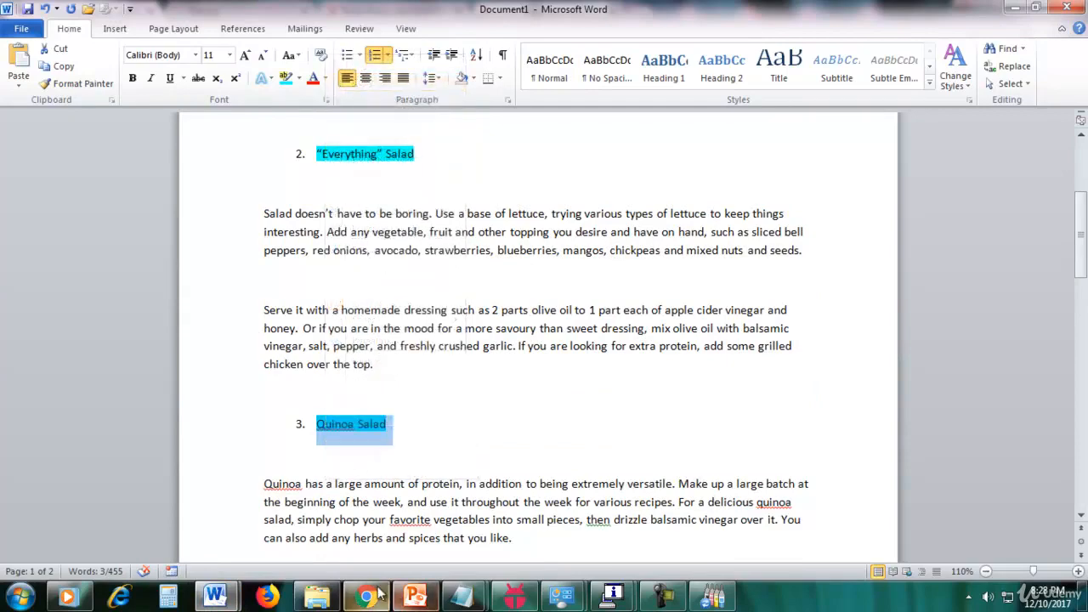
click(368, 598)
click(213, 321)
key(ctrl+v)
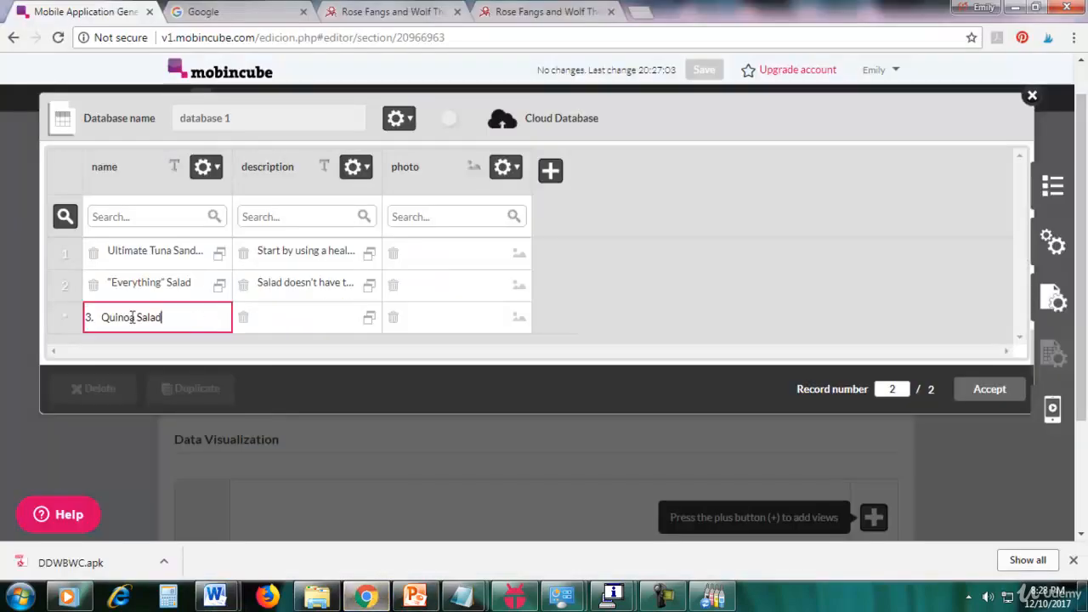
drag(103, 316, 68, 327)
key(BackSpace)
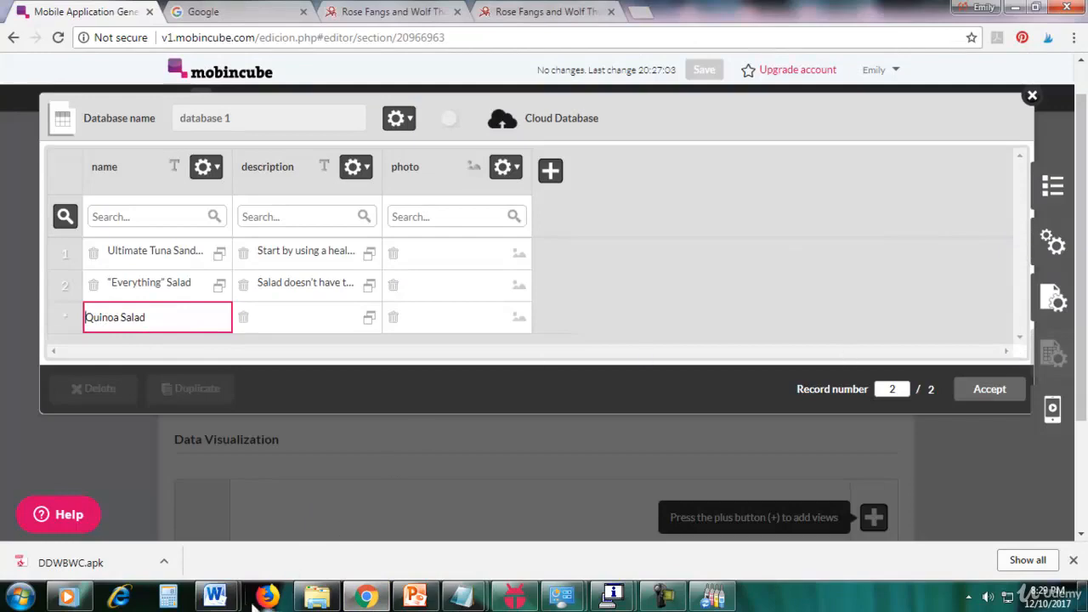
Step: Copy the Quinoa Salad description paragraph from Word into the third record's description in Mobincube
mouse_move(217, 597)
click(176, 528)
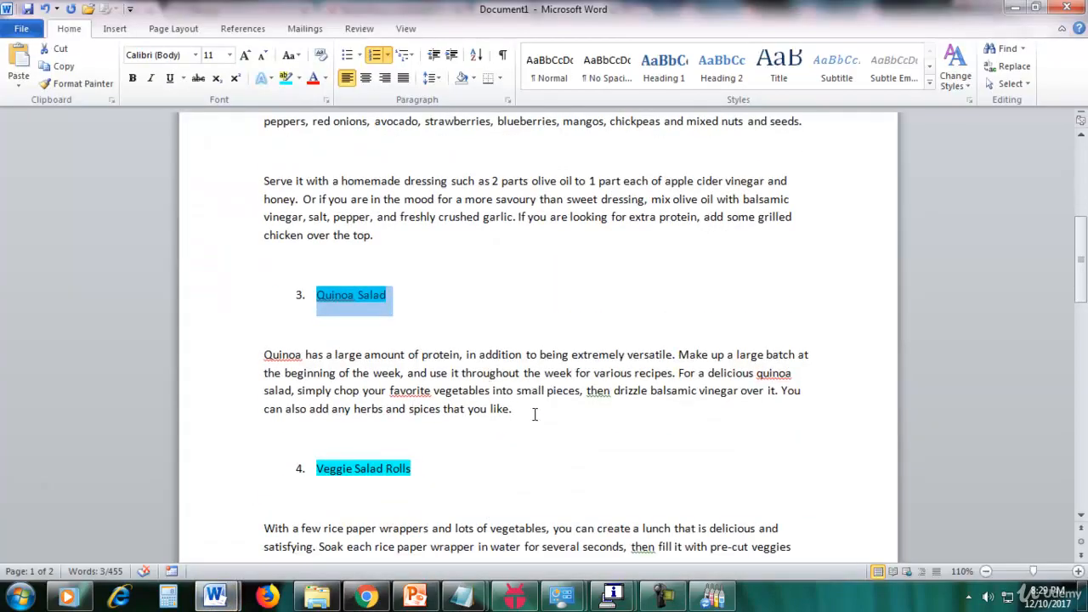
drag(534, 414, 204, 355)
right_click(328, 387)
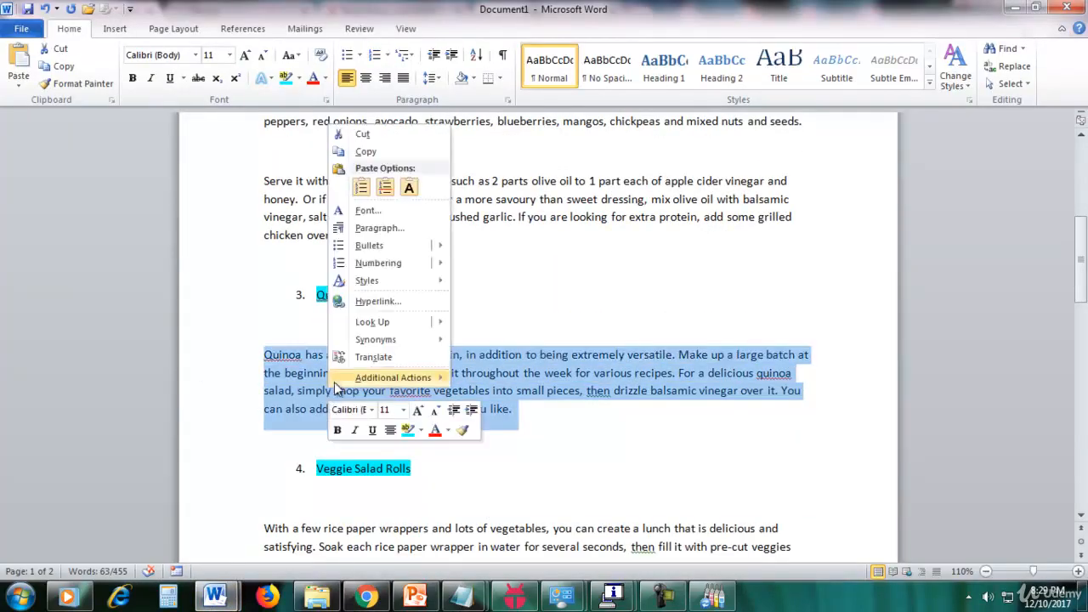
click(371, 152)
click(367, 598)
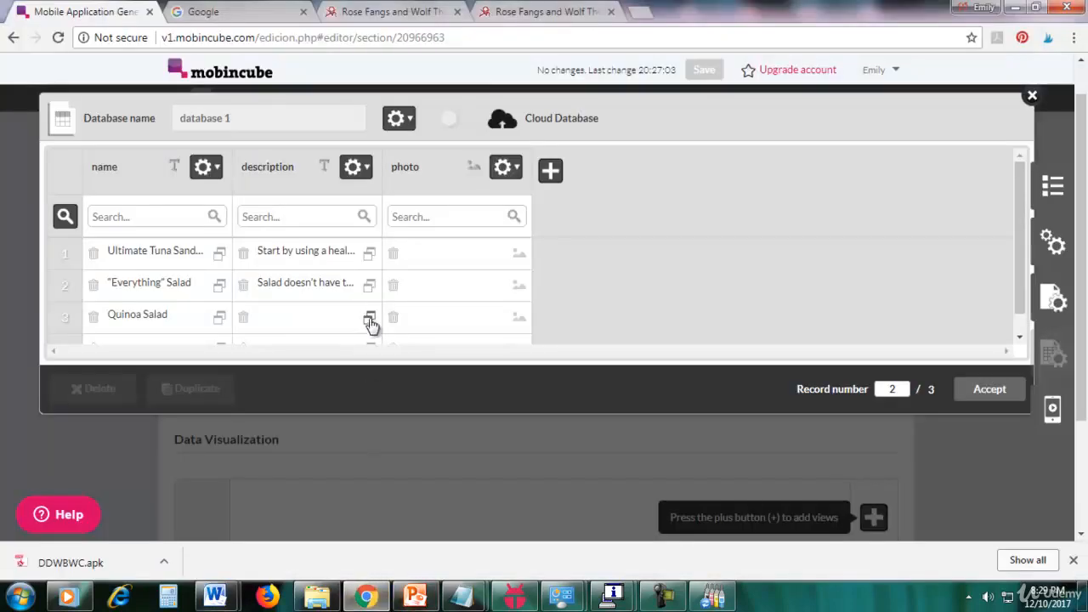
click(371, 322)
key(ctrl+v)
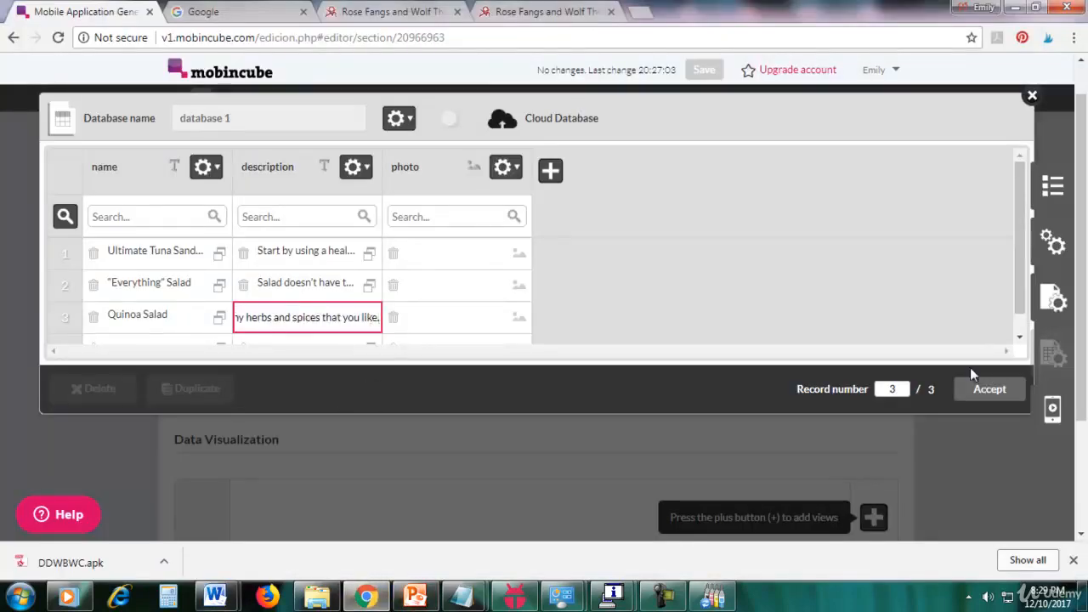
Step: Copy the heading "Veggie Salad Rolls" from Word into the fourth record's name in Mobincube, without its list number
scroll(1020, 255, down, 1)
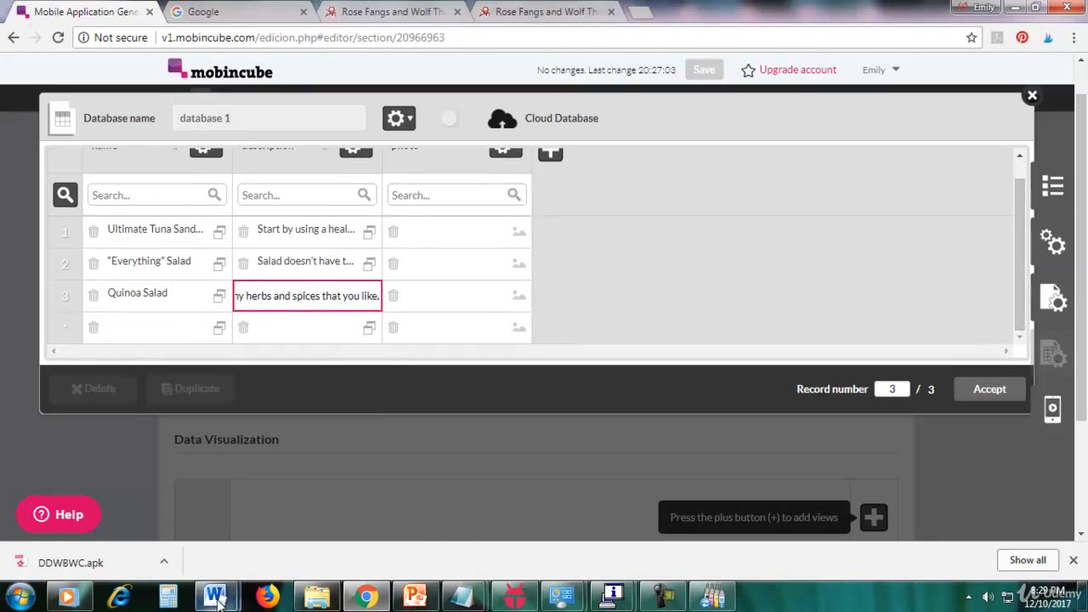
mouse_move(215, 594)
click(182, 526)
drag(443, 341, 315, 342)
click(366, 595)
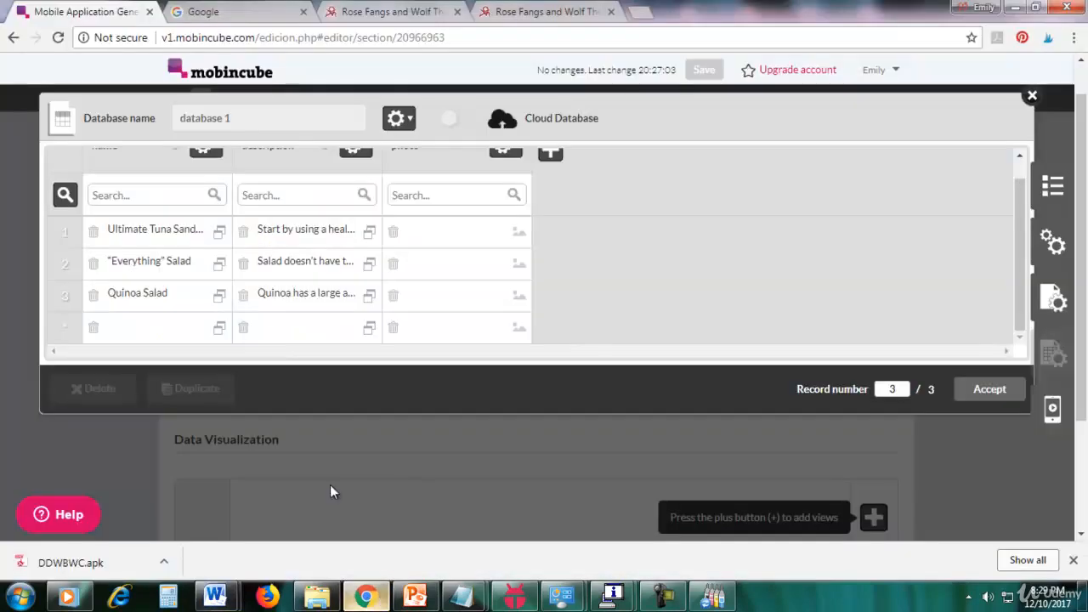
click(219, 327)
key(ctrl+v)
drag(102, 327, 53, 334)
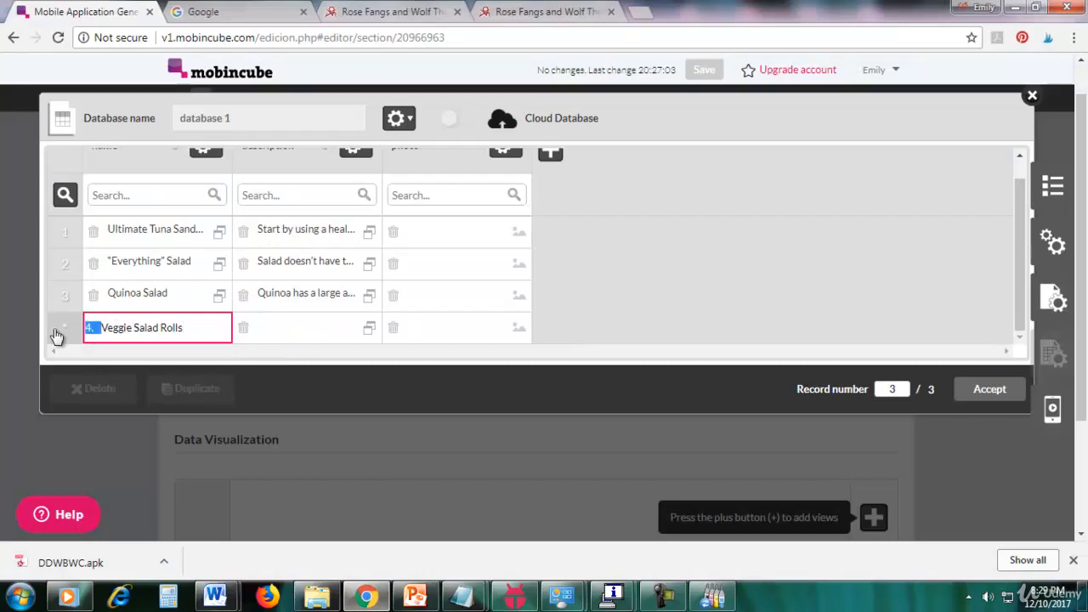
key(BackSpace)
Step: Copy the full Veggie Salad Rolls description, spanning two pages in Word, into the fourth record's description in Mobincube
mouse_move(215, 595)
click(130, 518)
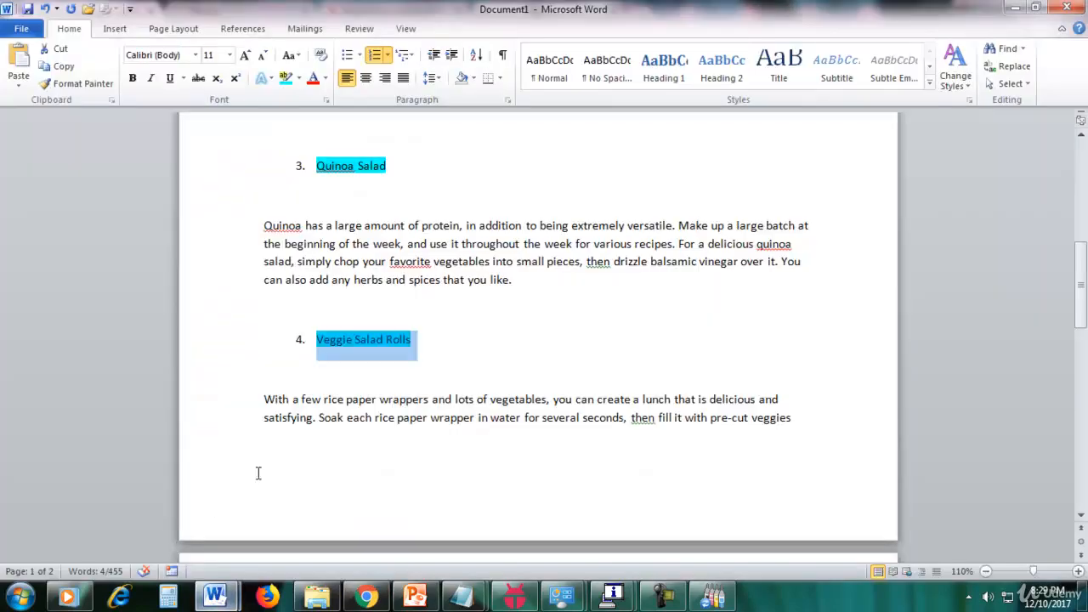
drag(260, 396, 712, 522)
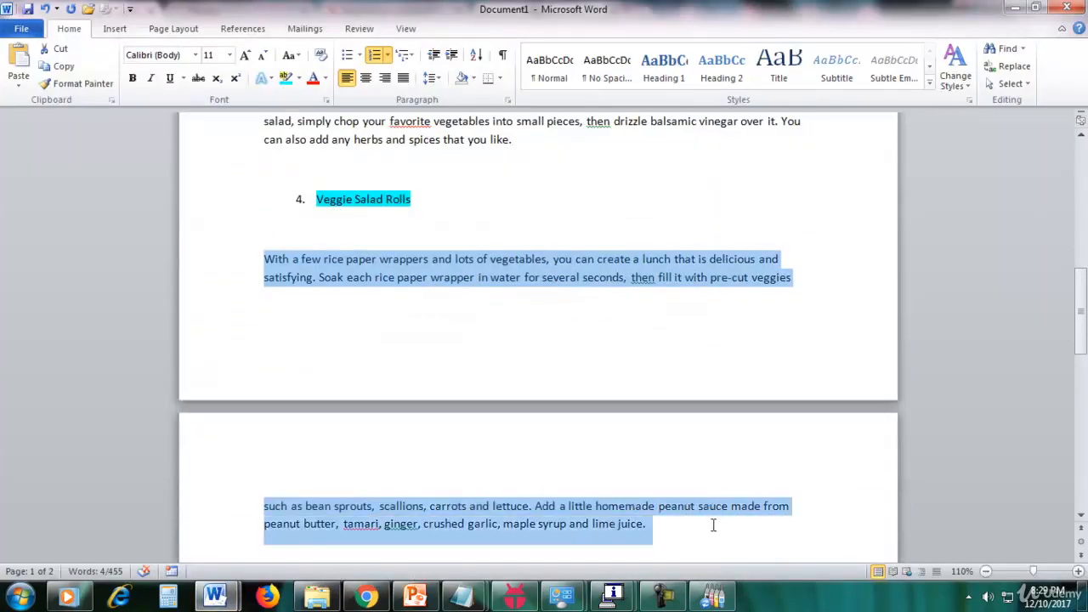
click(365, 595)
click(374, 338)
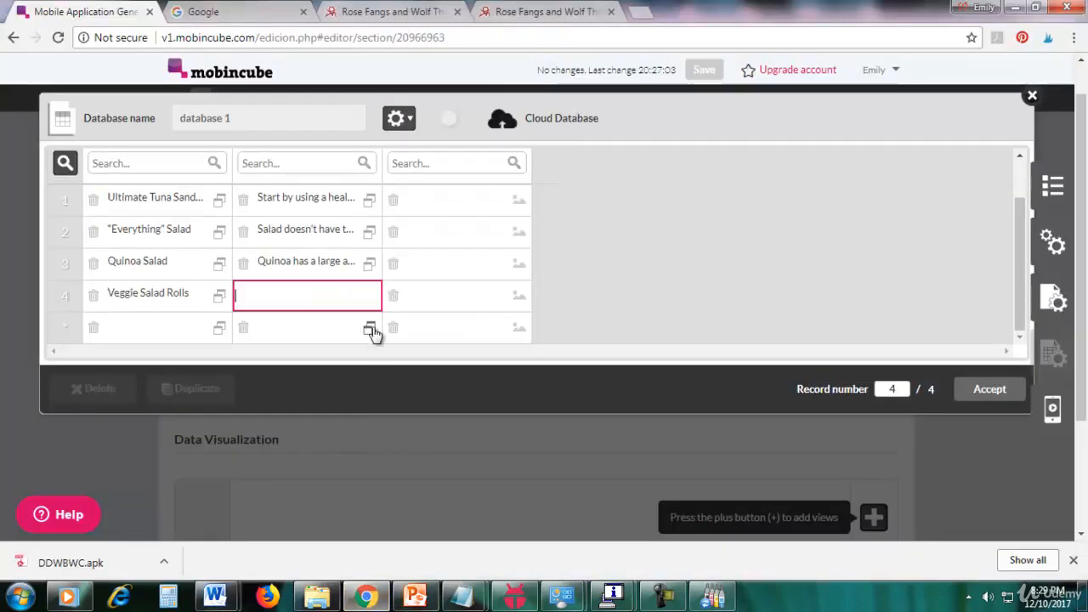
key(ctrl+v)
Step: Copy the heading "Chili" from Word into the fifth record's name in Mobincube and remove its list number
mouse_move(219, 592)
click(204, 517)
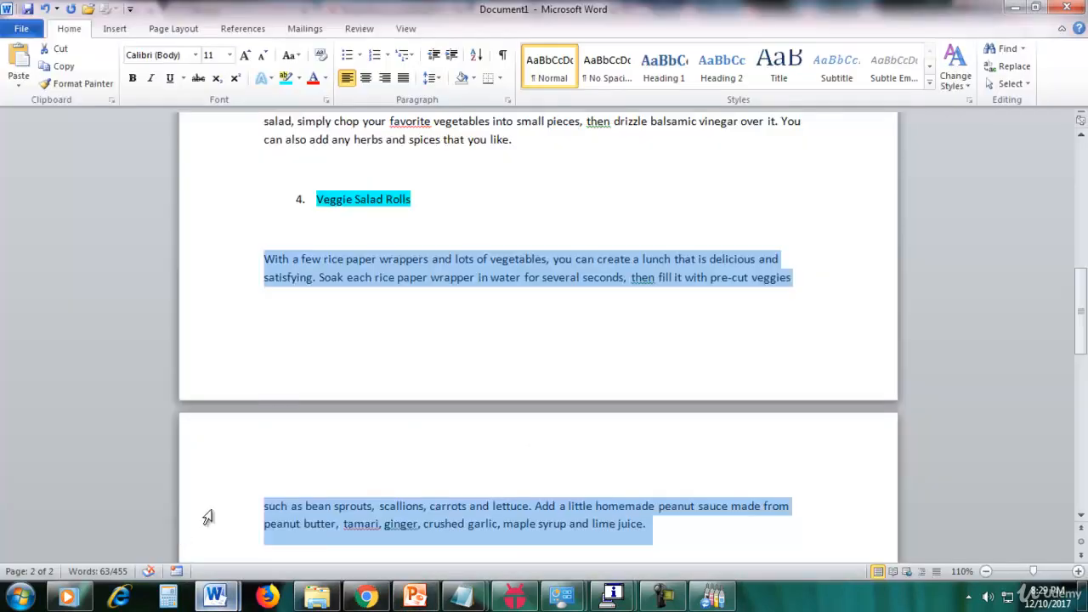
scroll(510, 383, down, 3)
double_click(323, 413)
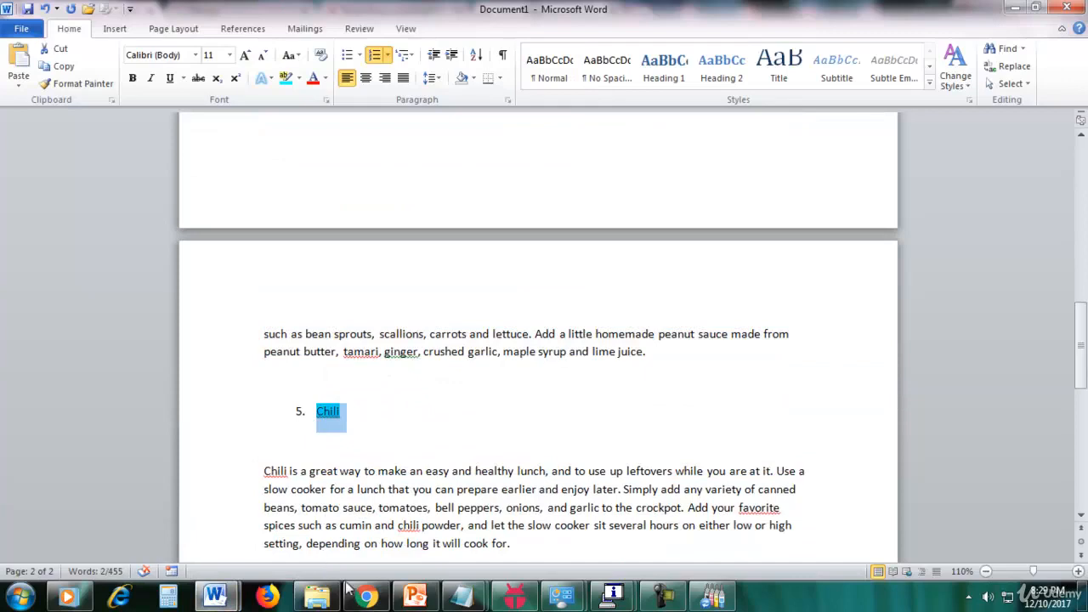
click(366, 595)
click(223, 331)
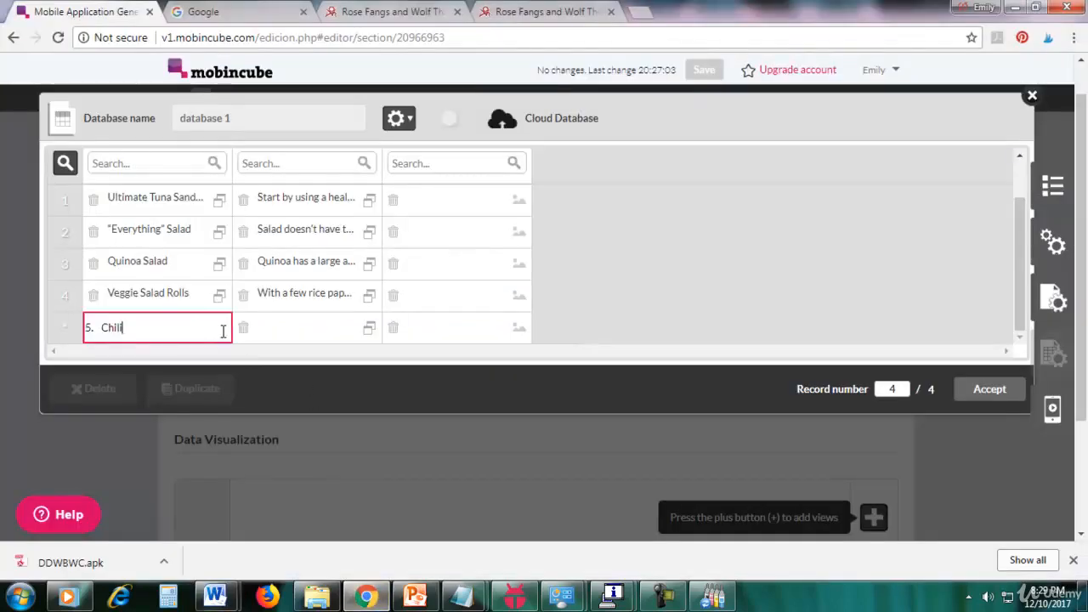
drag(88, 328, 59, 337)
key(BackSpace)
Step: Copy the Chili description paragraph from Word into the fifth record's description in Mobincube
mouse_move(219, 594)
click(204, 531)
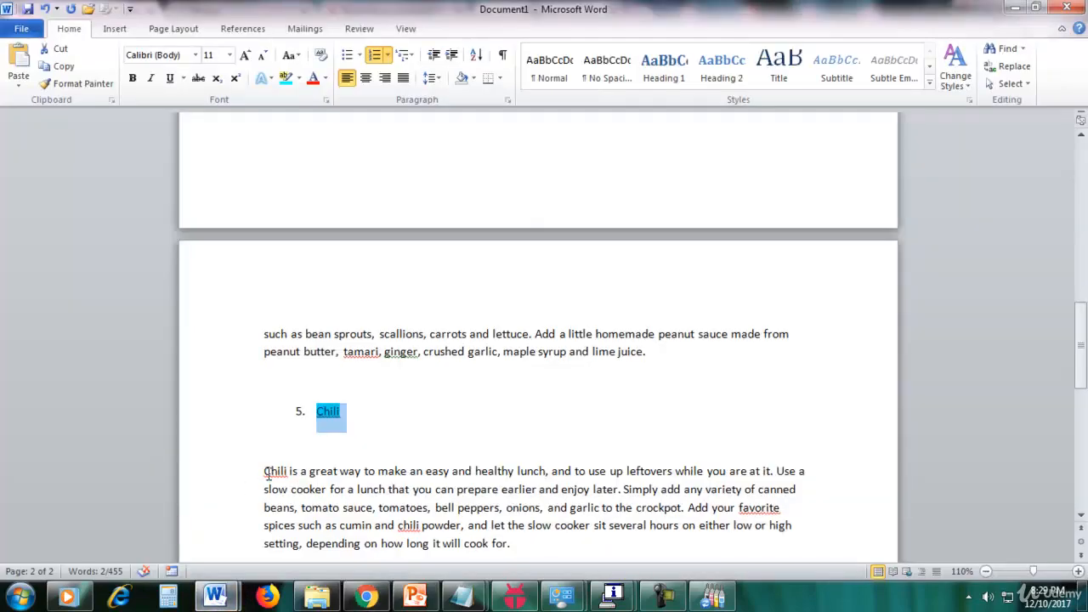
drag(263, 407, 524, 499)
click(365, 594)
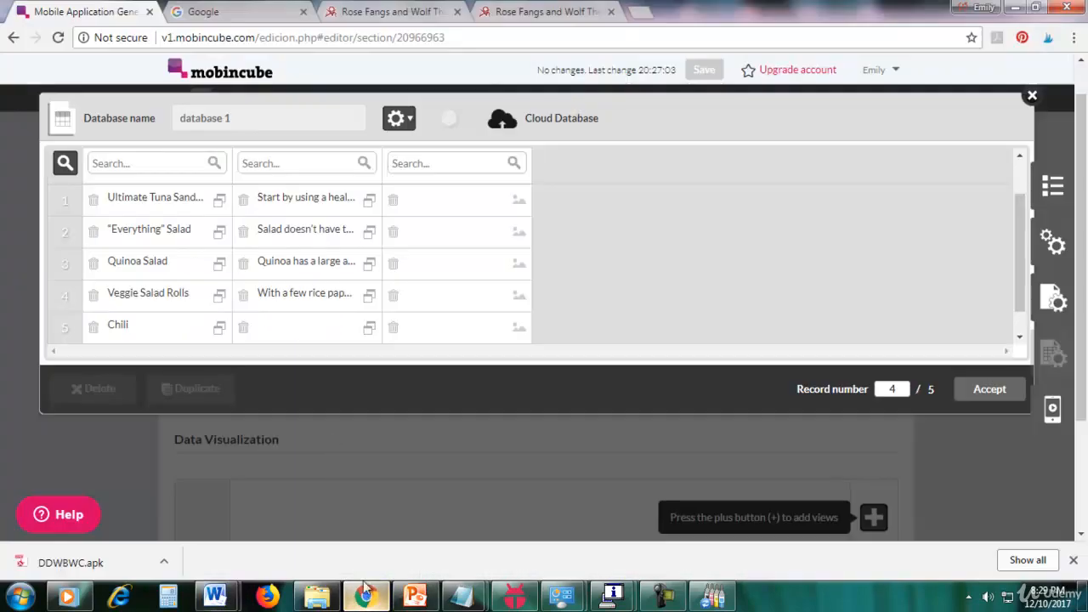
click(365, 332)
key(ctrl+v)
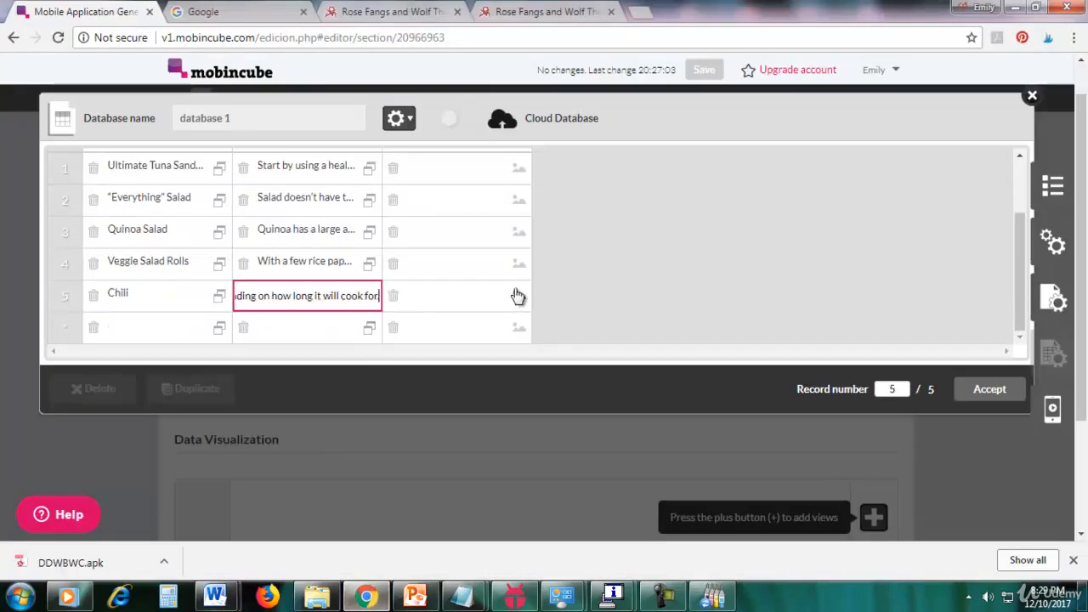
Step: Commit the Chili description entered in the fifth database record
click(637, 264)
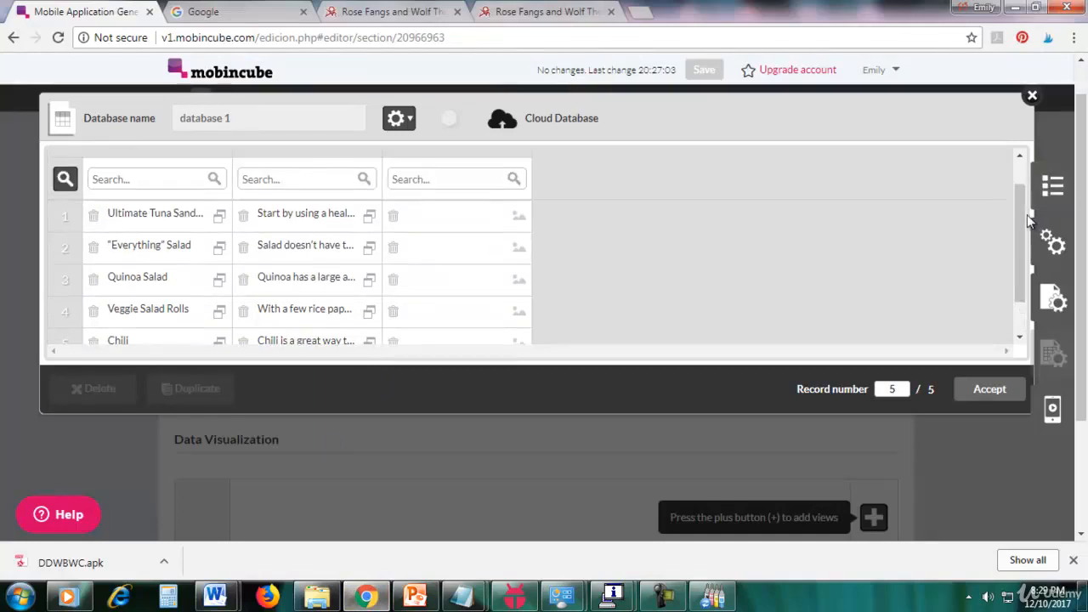
drag(1022, 213, 1020, 188)
drag(1020, 232, 1025, 280)
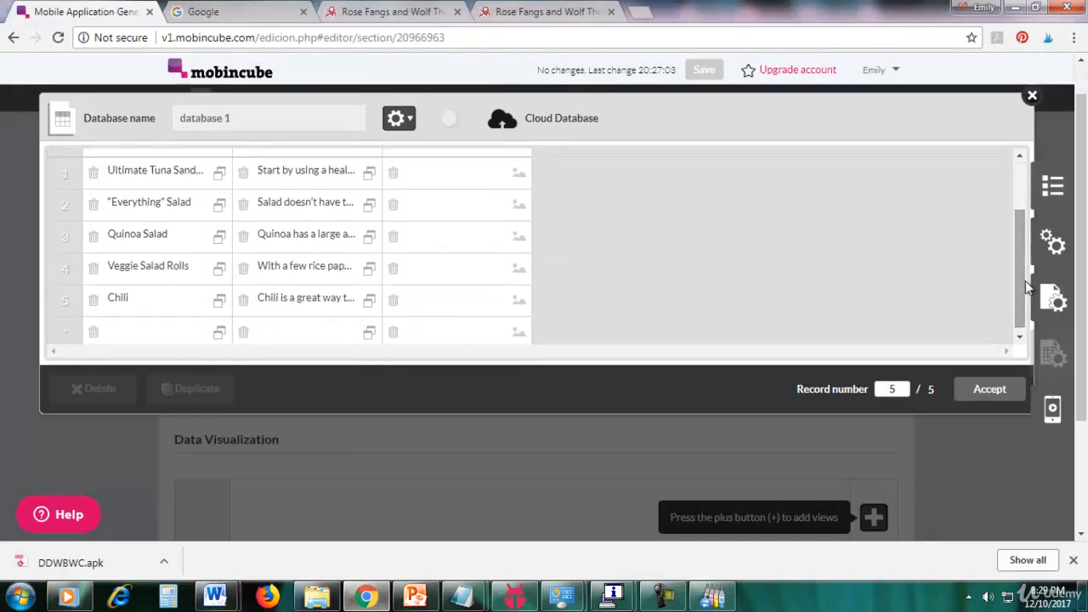
Step: Split the Veggie Salad Rolls description into three paragraphs, with breaks before "Soak each rice paper wrapper" and "Add a little homemade peanut sauce"
click(369, 268)
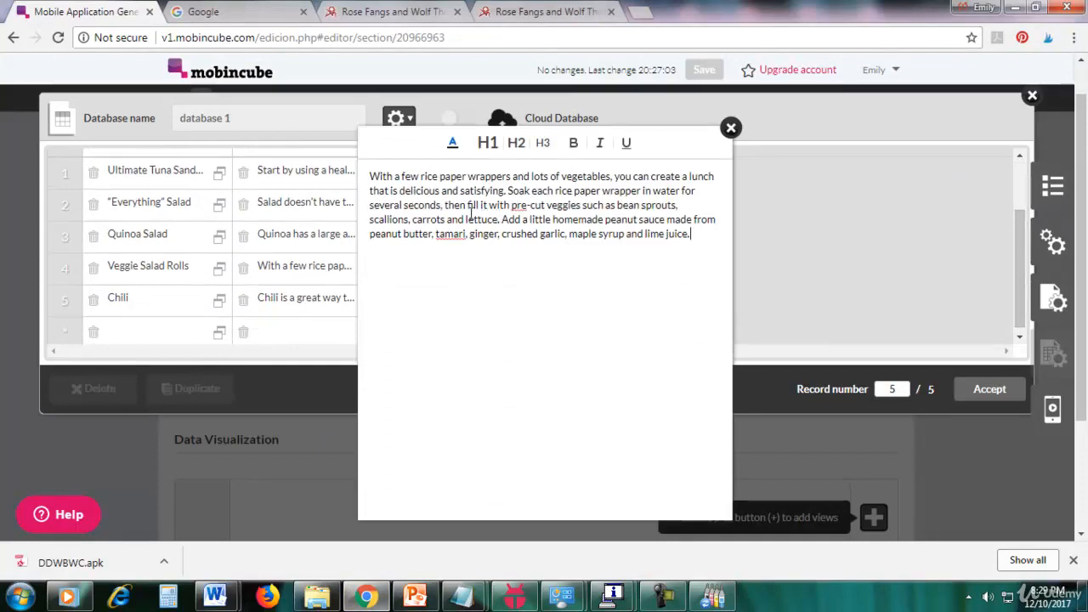
click(508, 191)
key(Return)
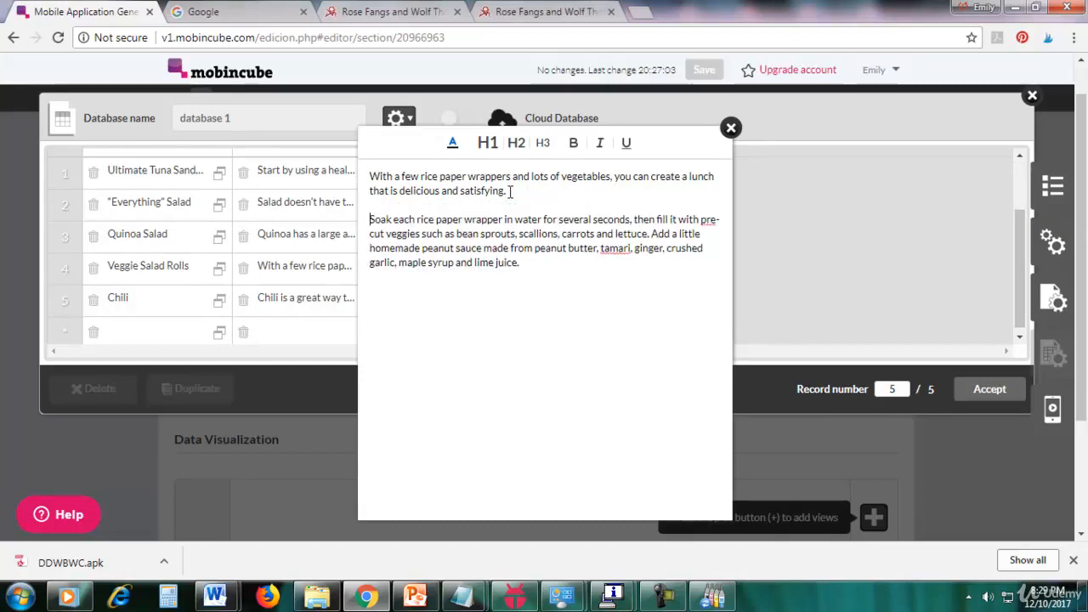
click(651, 235)
key(Return)
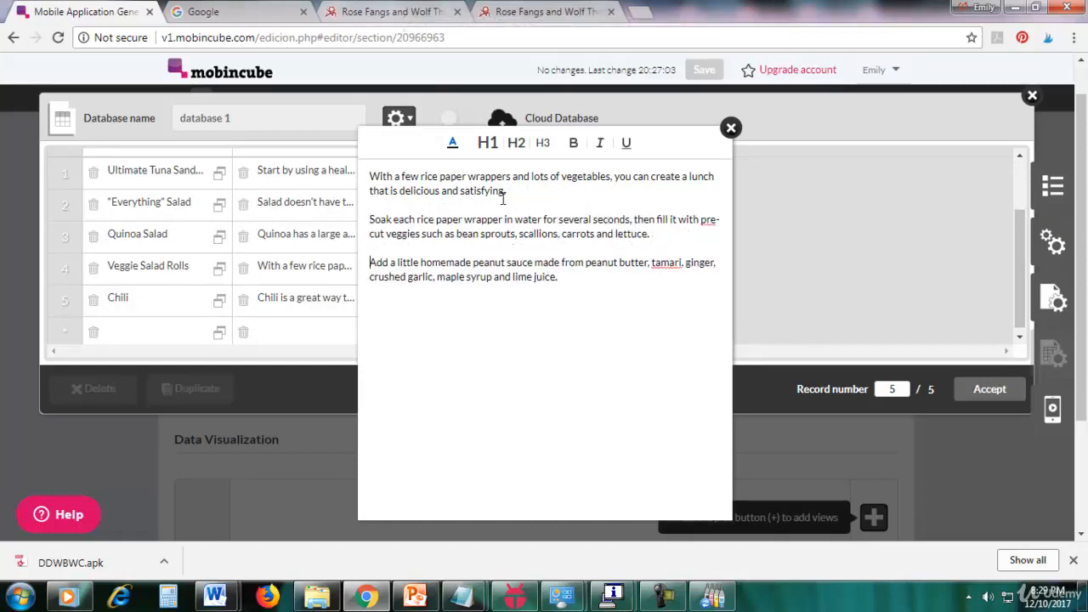
Step: Apply bold and italic to the first paragraph of the Veggie Salad Rolls description
drag(507, 191, 369, 176)
click(573, 145)
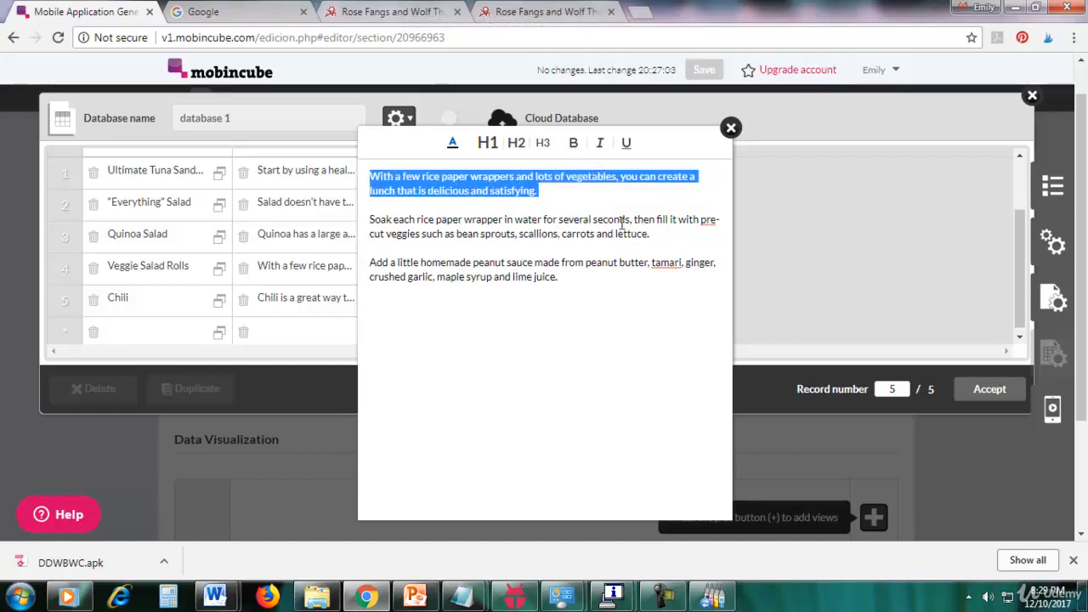
click(599, 142)
click(578, 194)
Step: Remove the italic and bold formatting from the first paragraph of the Veggie Salad Rolls description
drag(578, 193, 367, 168)
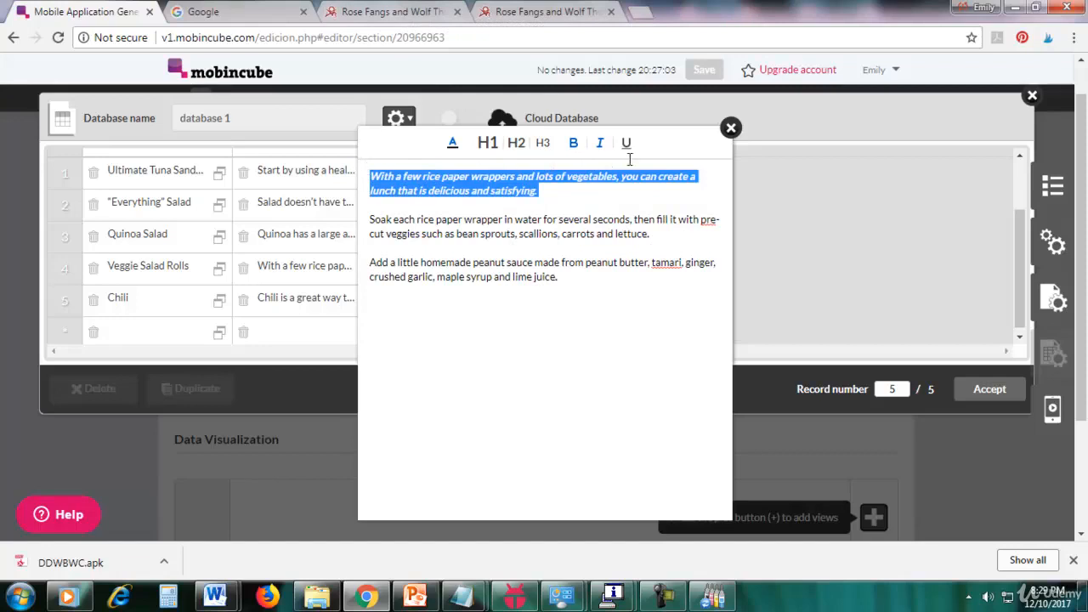
click(600, 142)
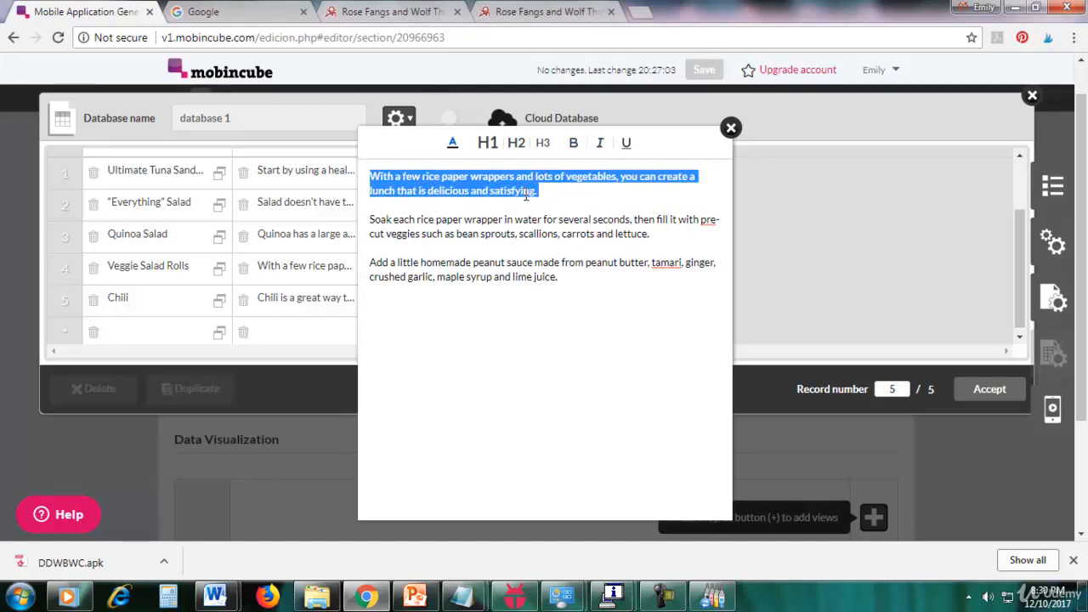
drag(574, 196, 370, 174)
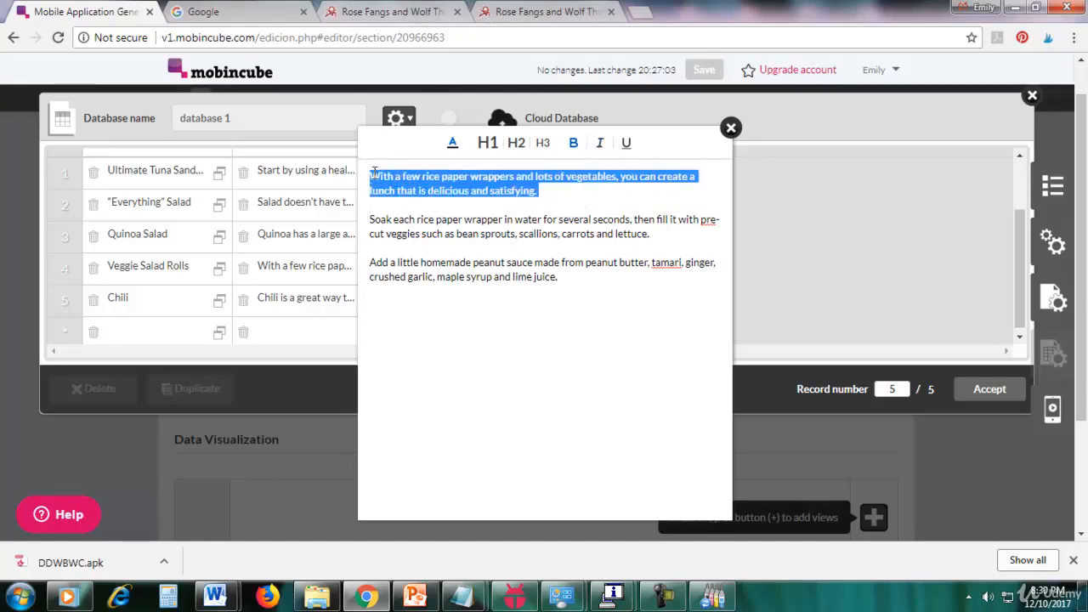
click(573, 143)
click(388, 233)
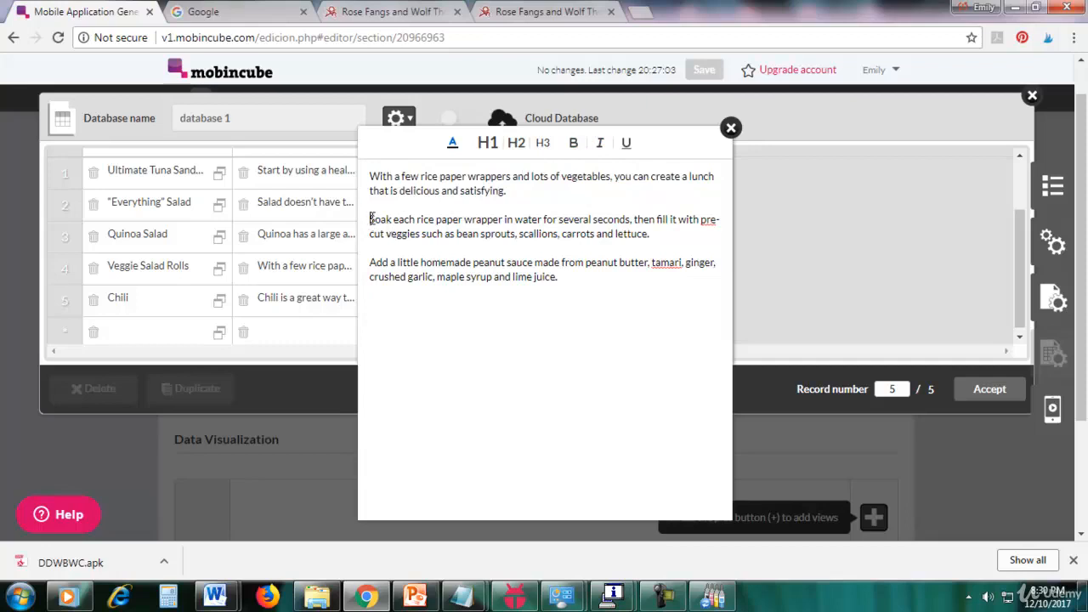
Step: Rejoin the three paragraphs of the Veggie Salad Rolls description into one and close its text editor
click(370, 219)
key(BackSpace)
key(BackSpace)
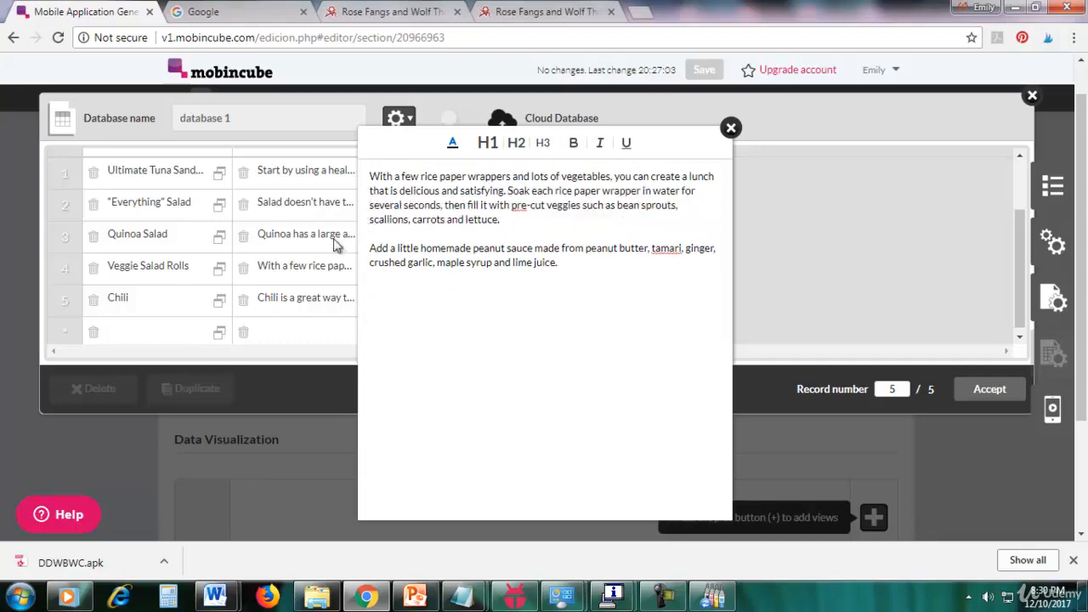
click(371, 253)
key(BackSpace)
key(BackSpace)
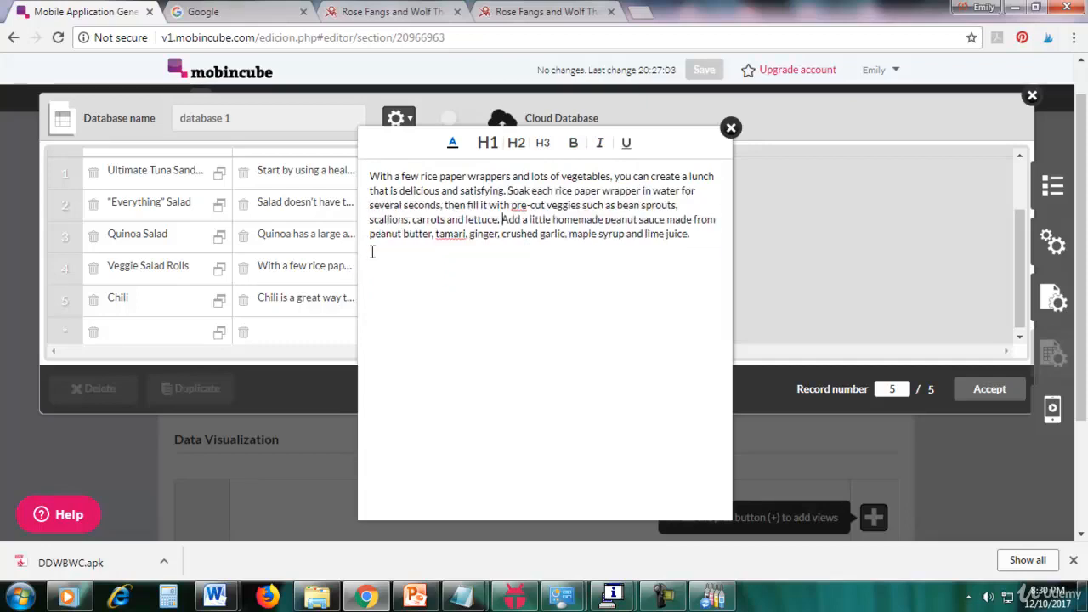
click(731, 128)
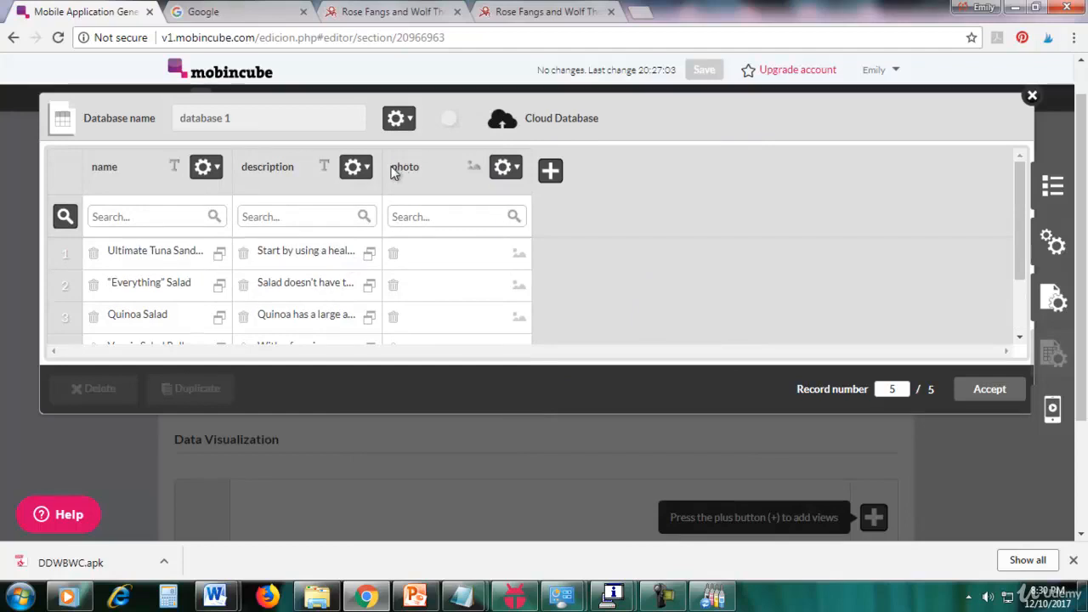
Step: Close the two unneeded "Rose Fangs and Wolf" browser pages
drag(392, 168, 414, 167)
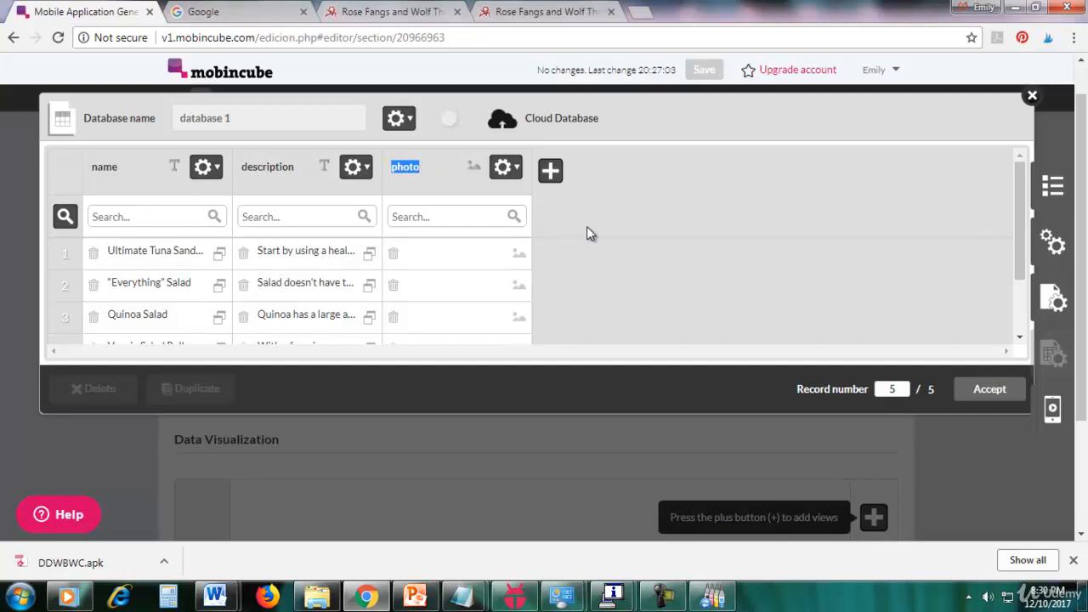
click(457, 13)
click(457, 13)
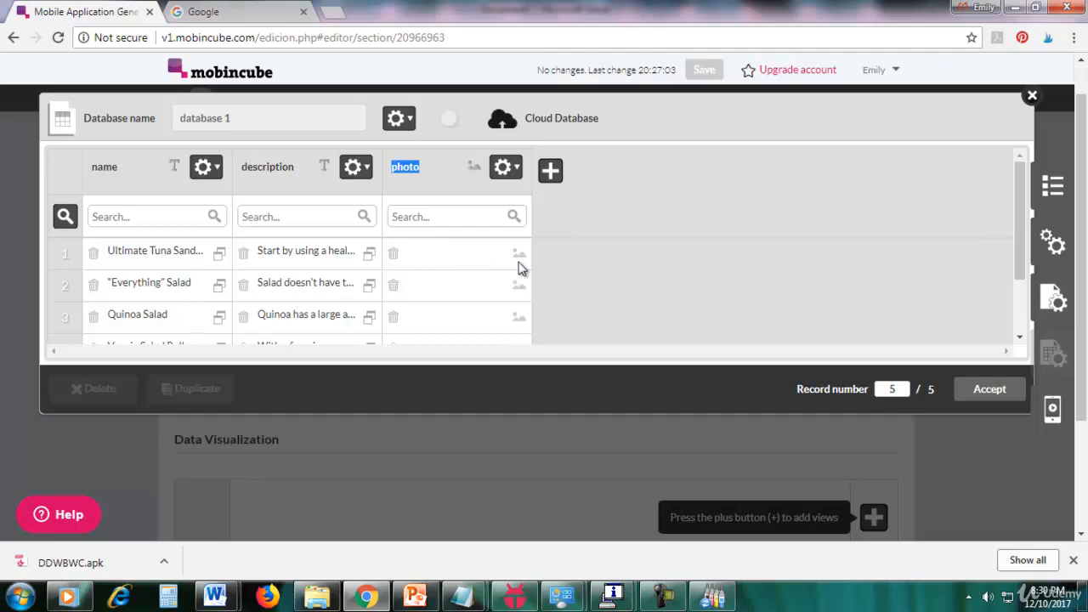
Step: Search Google for "pixabay", open the Pixabay site, and check the first recipe's name in Mobincube before returning to Pixabay
click(212, 8)
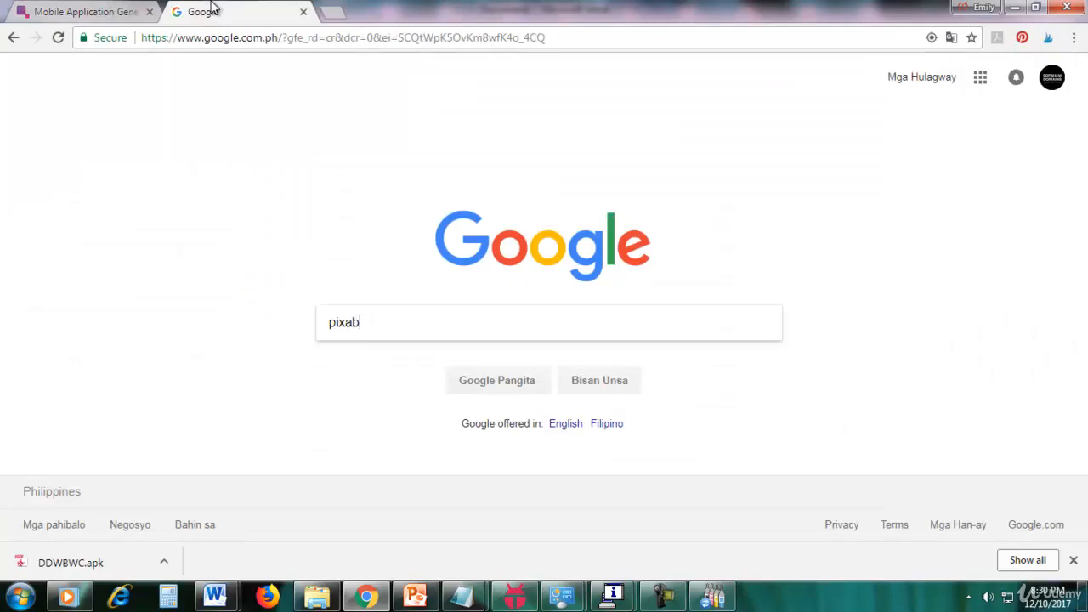
key(Return)
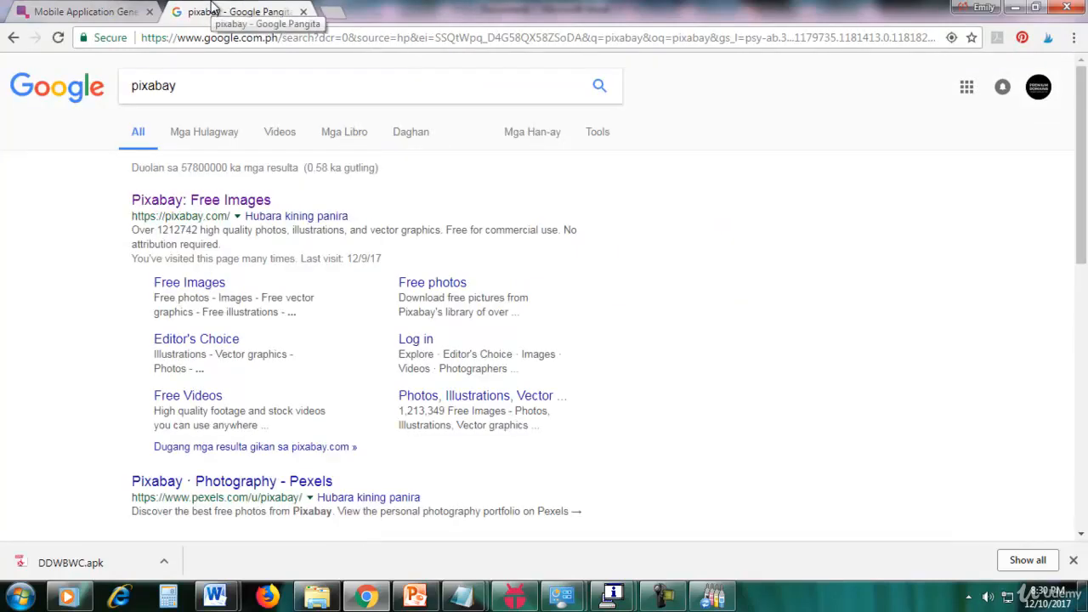
click(226, 202)
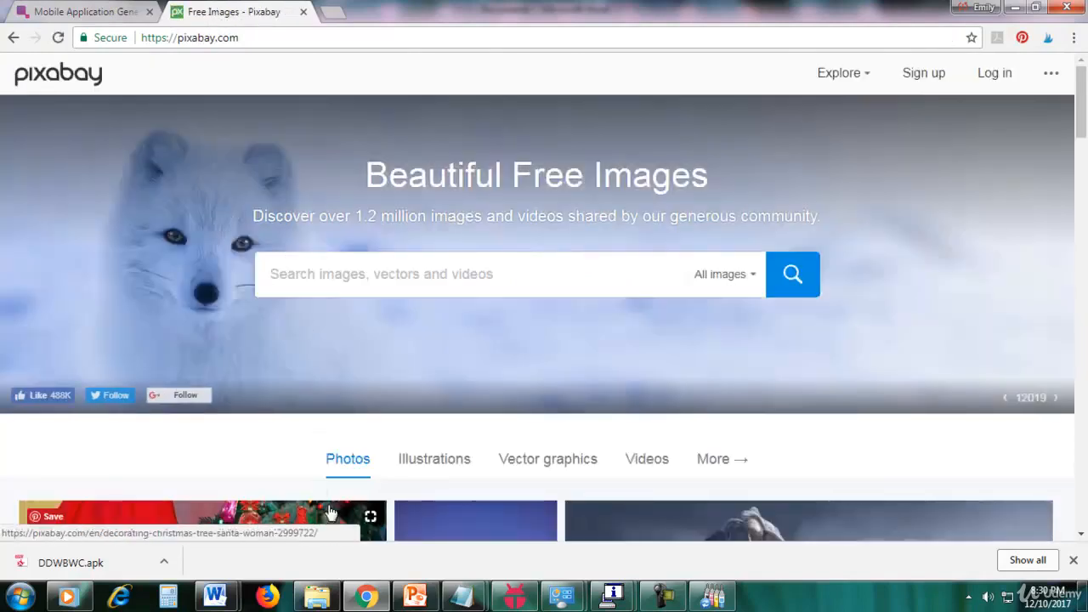
click(366, 598)
click(366, 599)
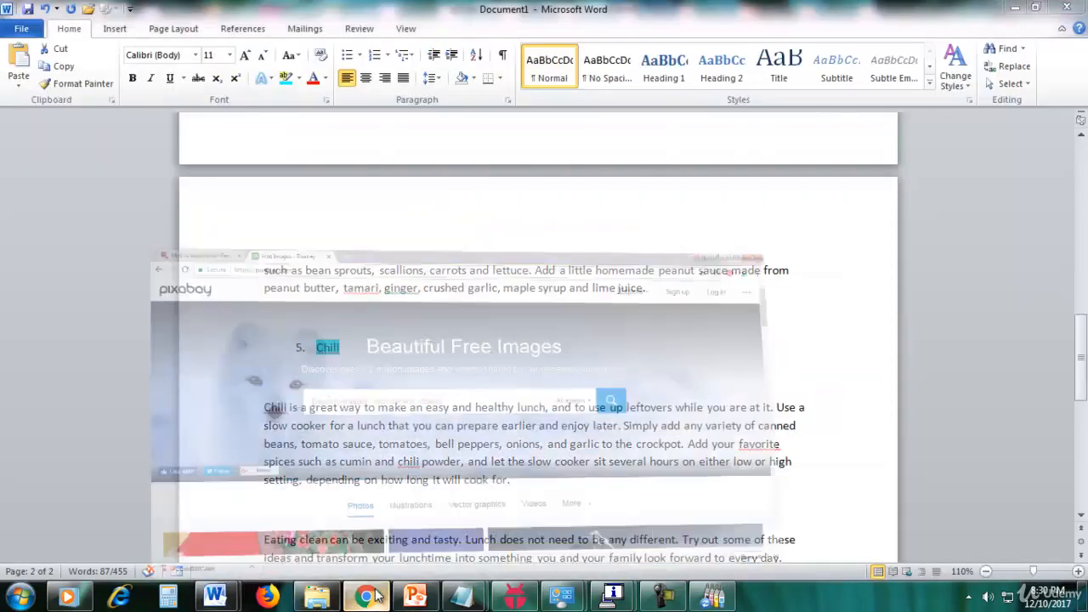
click(129, 6)
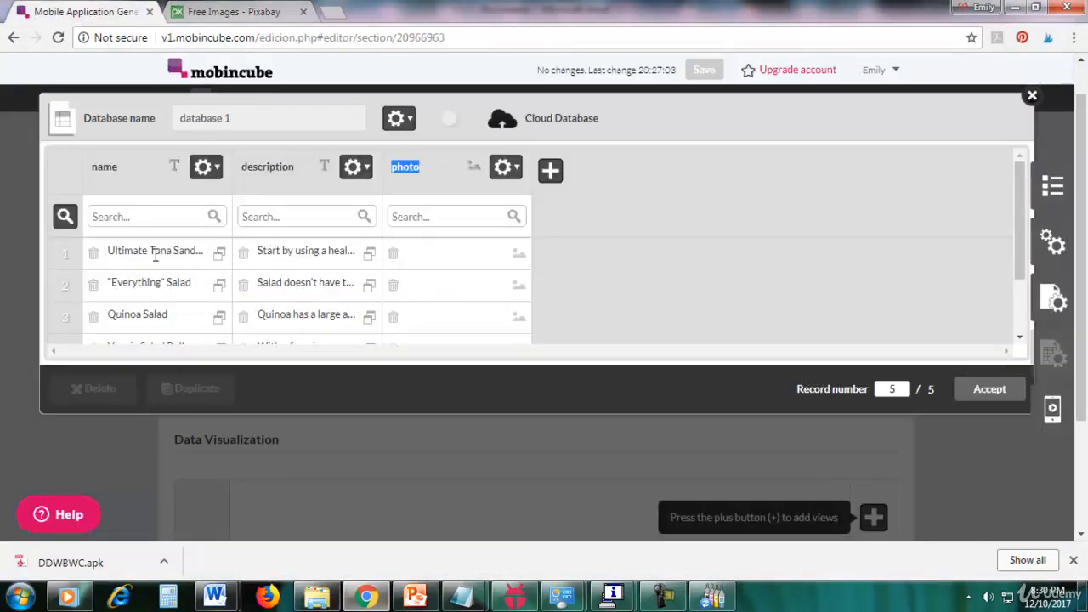
click(244, 10)
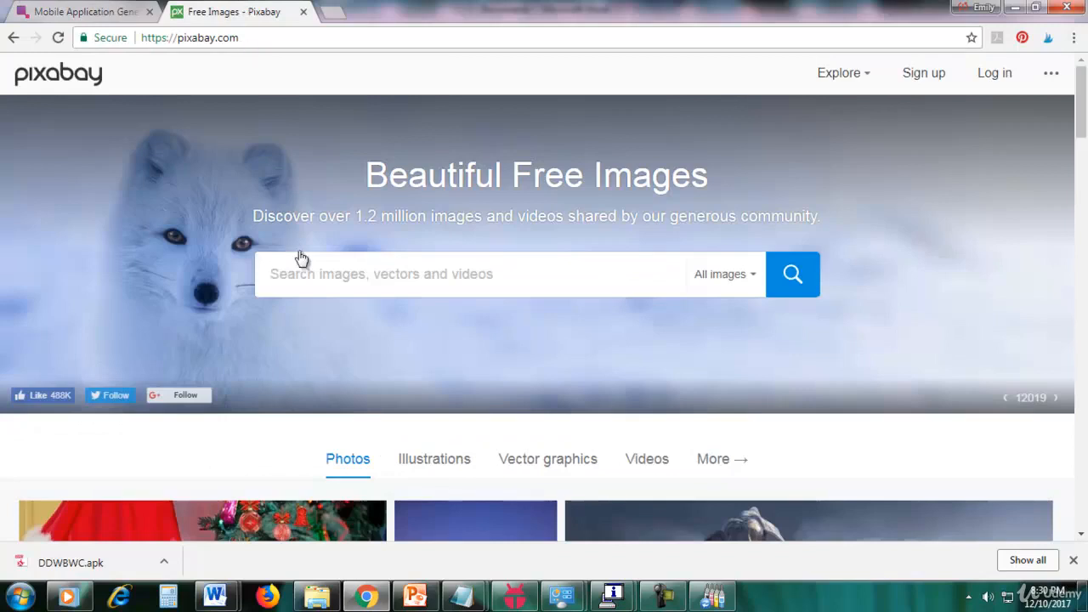
Step: Search Pixabay for "tuna sandwich" and save the free sandwich photo as "tuna sandwich" in the Clean Lunch folder
text(tuna sandwich)
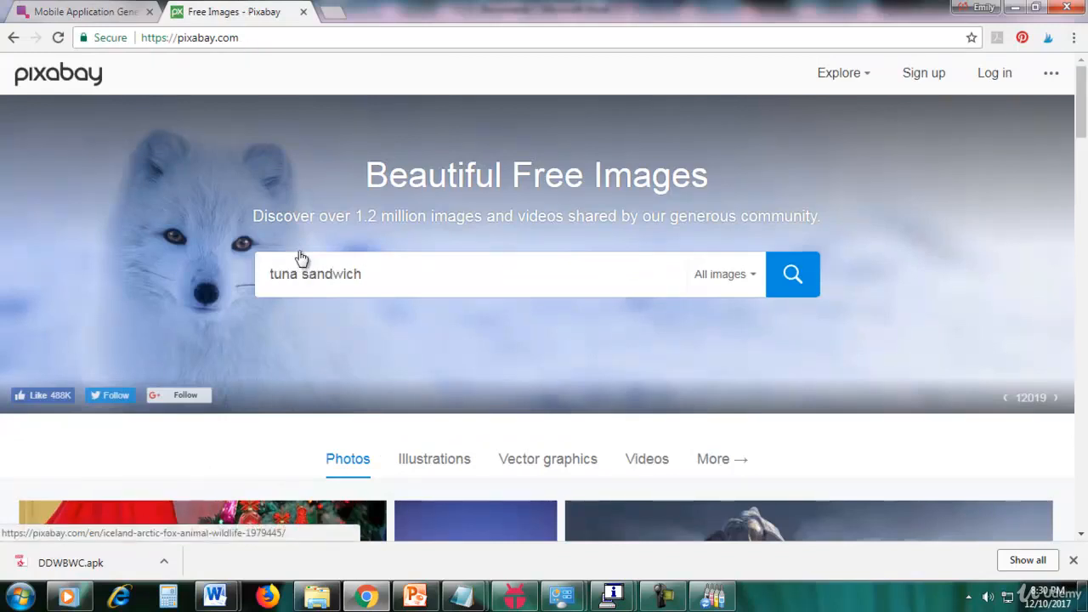
key(Return)
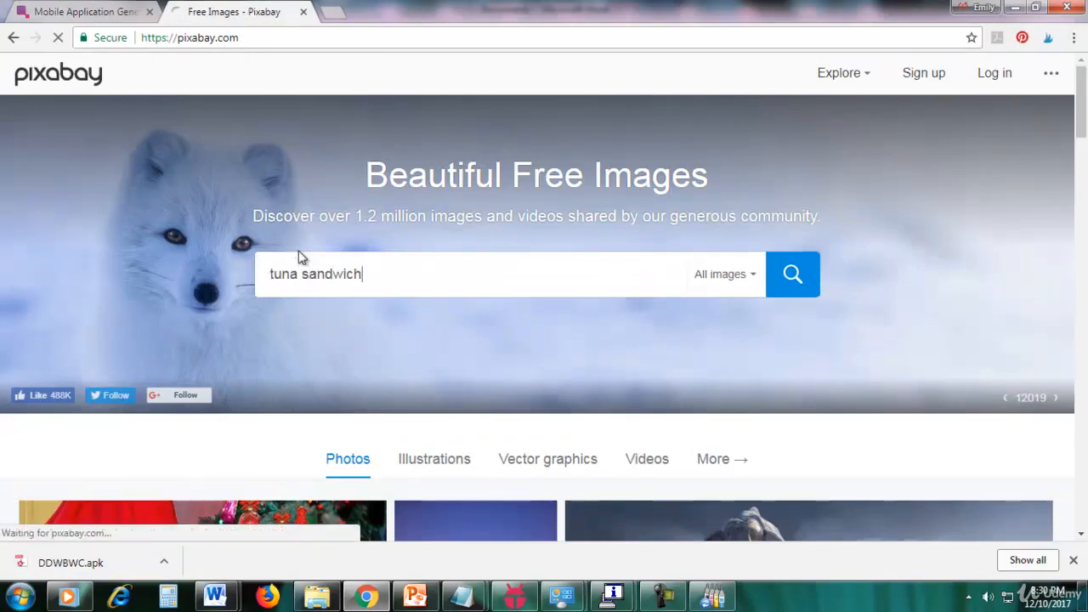
scroll(637, 417, down, 2)
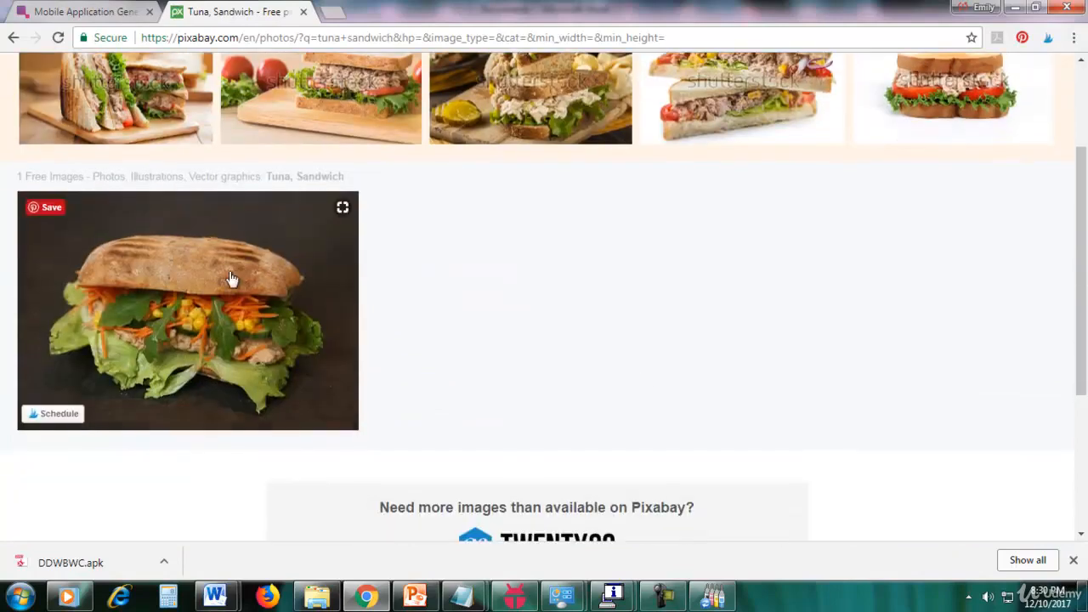
right_click(170, 266)
click(250, 398)
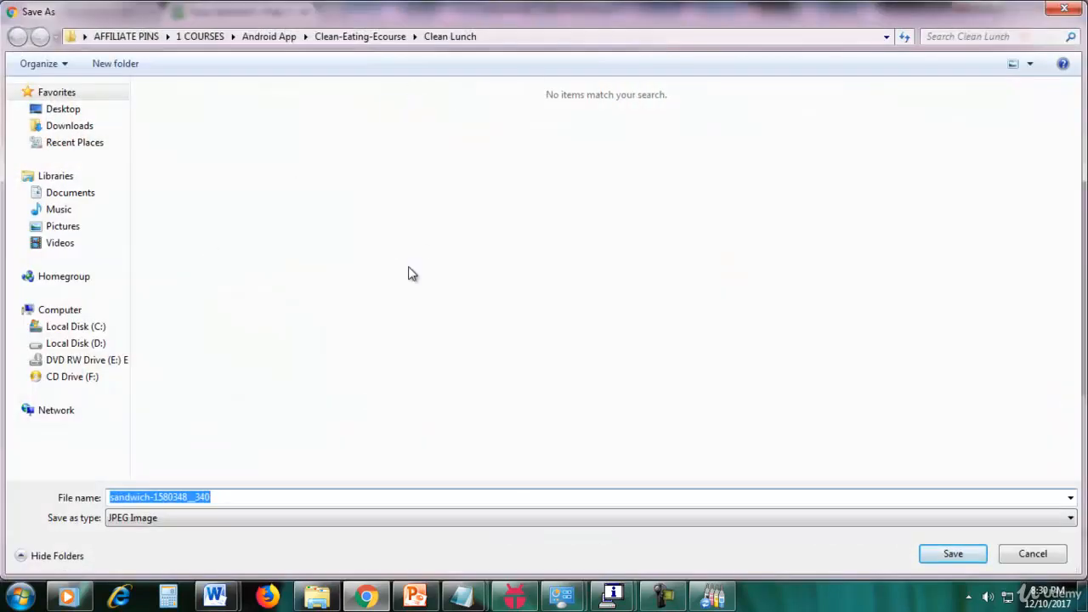
text(tuna sandwich)
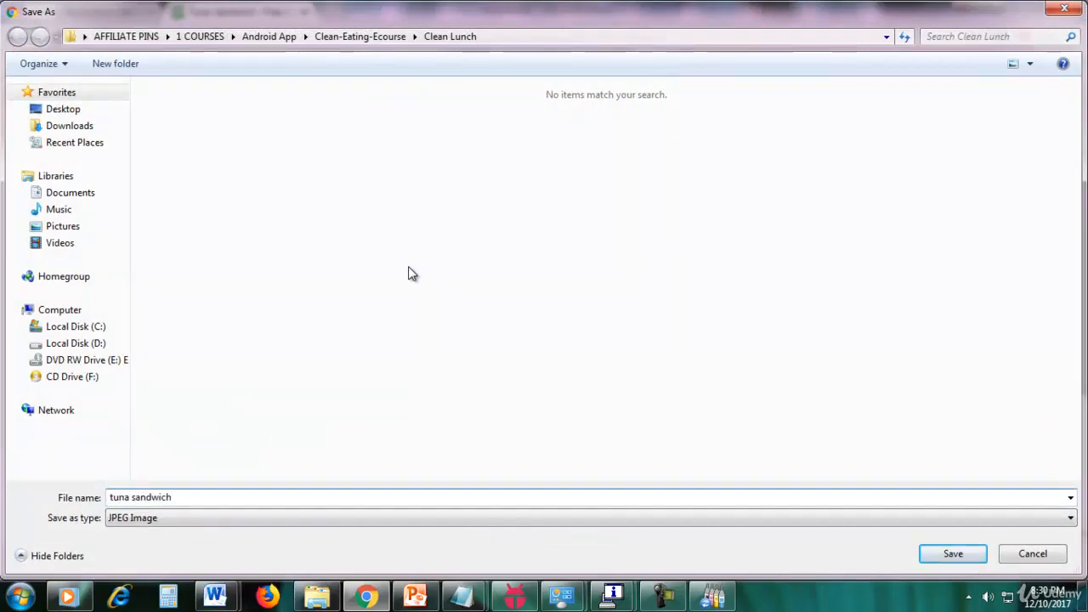
key(Return)
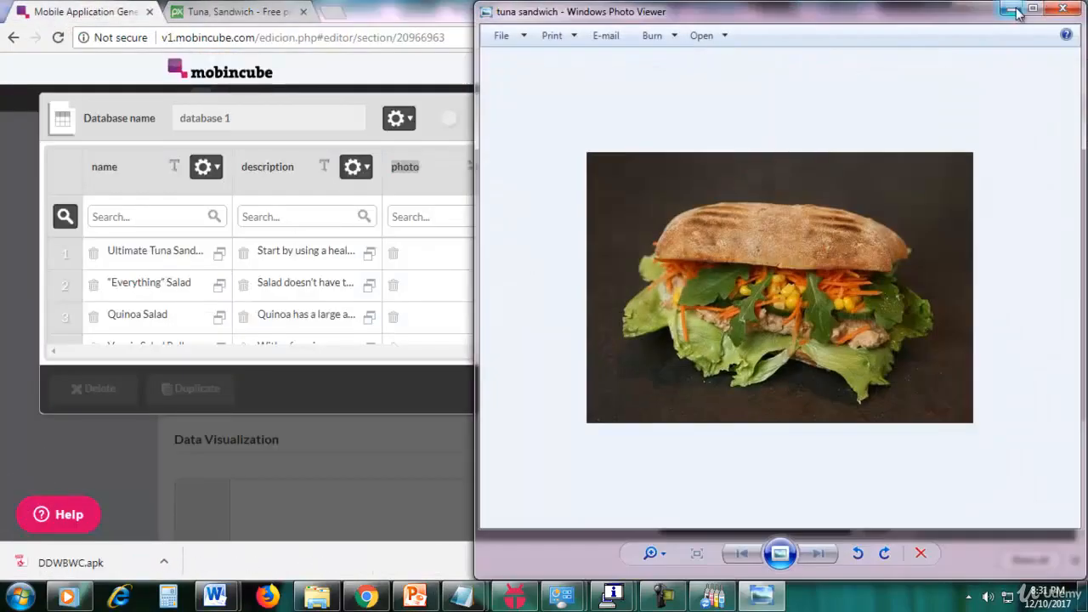
click(1011, 8)
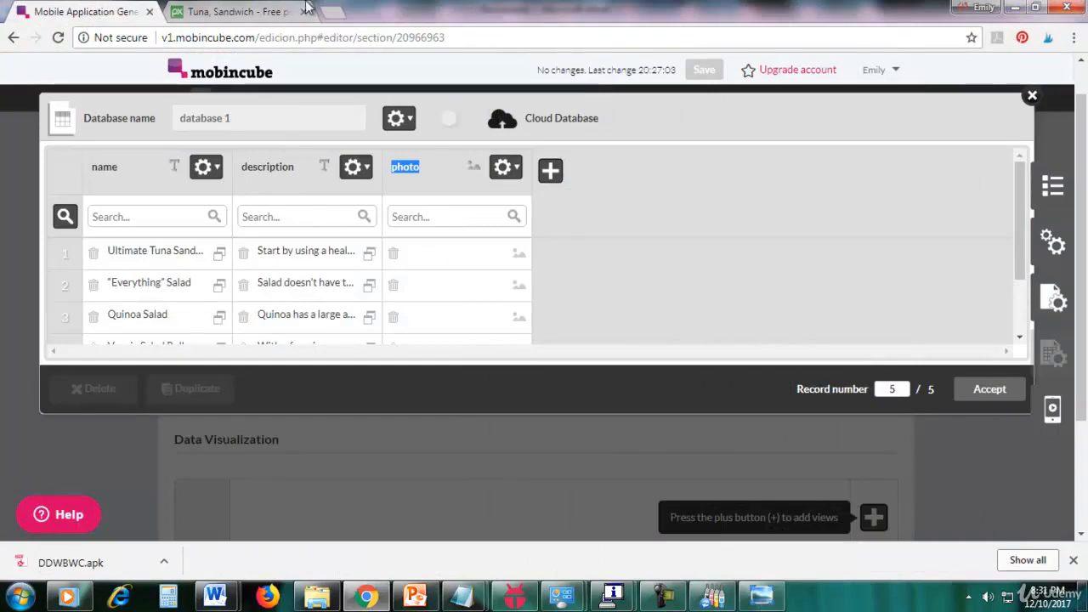
Step: Search Pixabay for "salad" and browse the free images for a photo for the "Everything" Salad record
click(238, 12)
scroll(895, 249, up, 4)
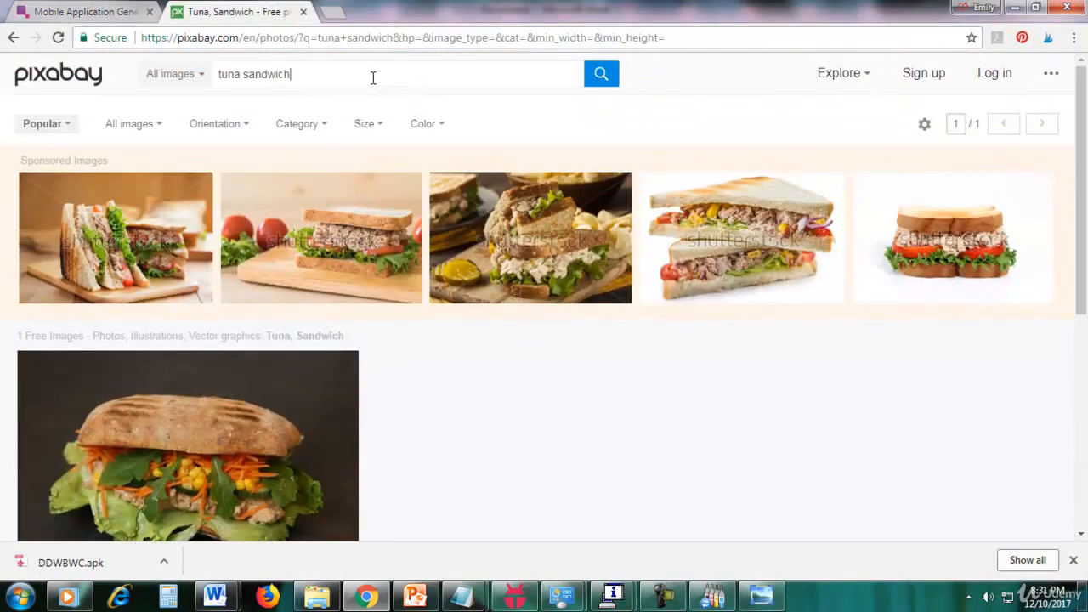
triple_click(372, 78)
text(salad)
key(Return)
scroll(505, 383, down, 1)
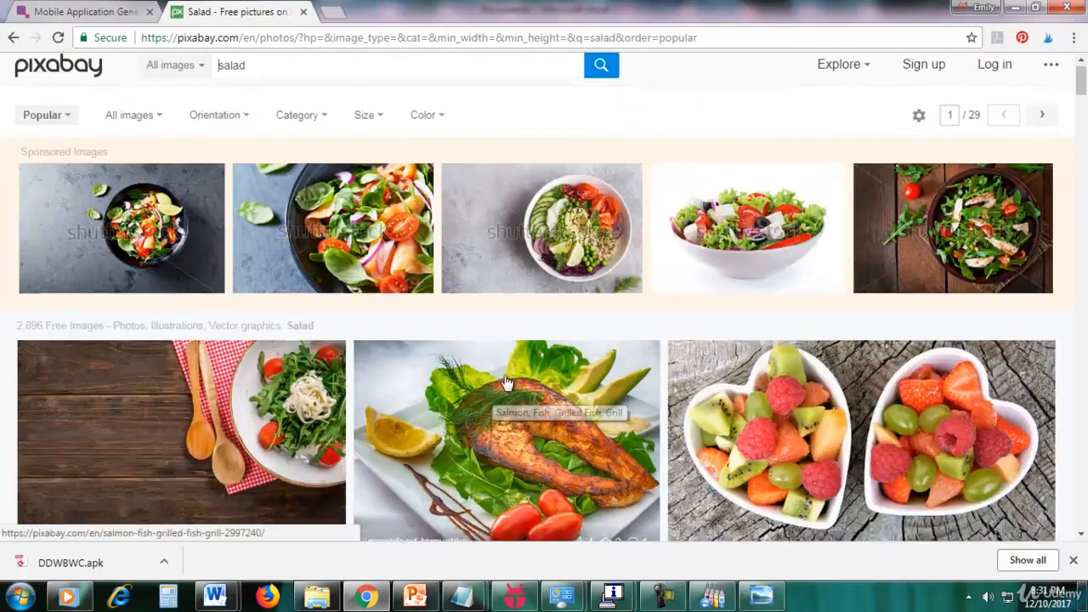
scroll(505, 383, down, 4)
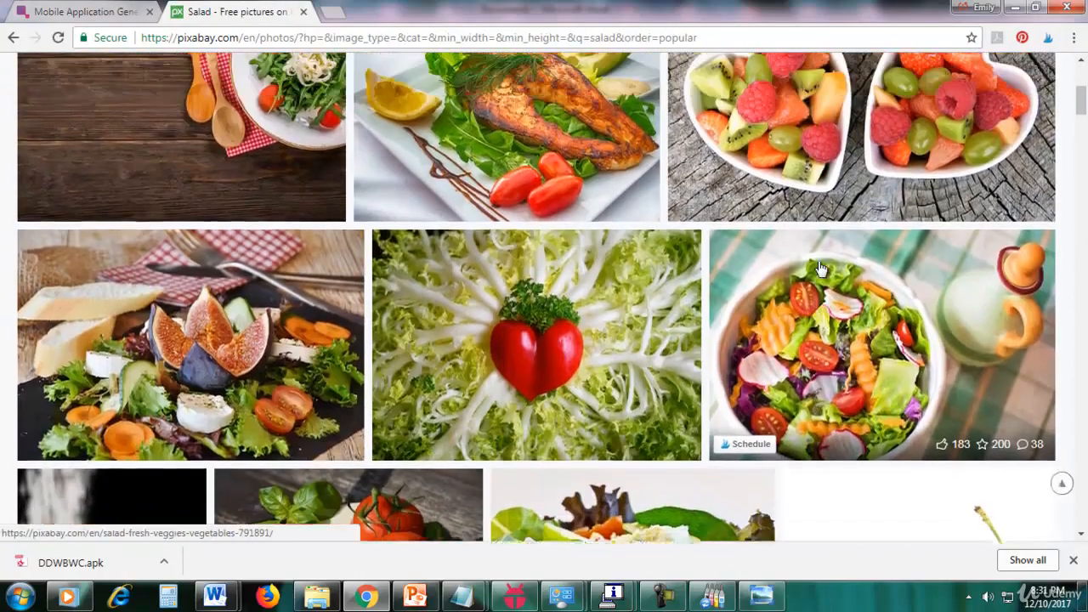
Step: Save the photo of fruit salad in heart-shaped bowls as "everything sal;" in the Clean Lunch folder and return to the Mobincube database
scroll(820, 268, up, 1)
right_click(794, 192)
click(841, 352)
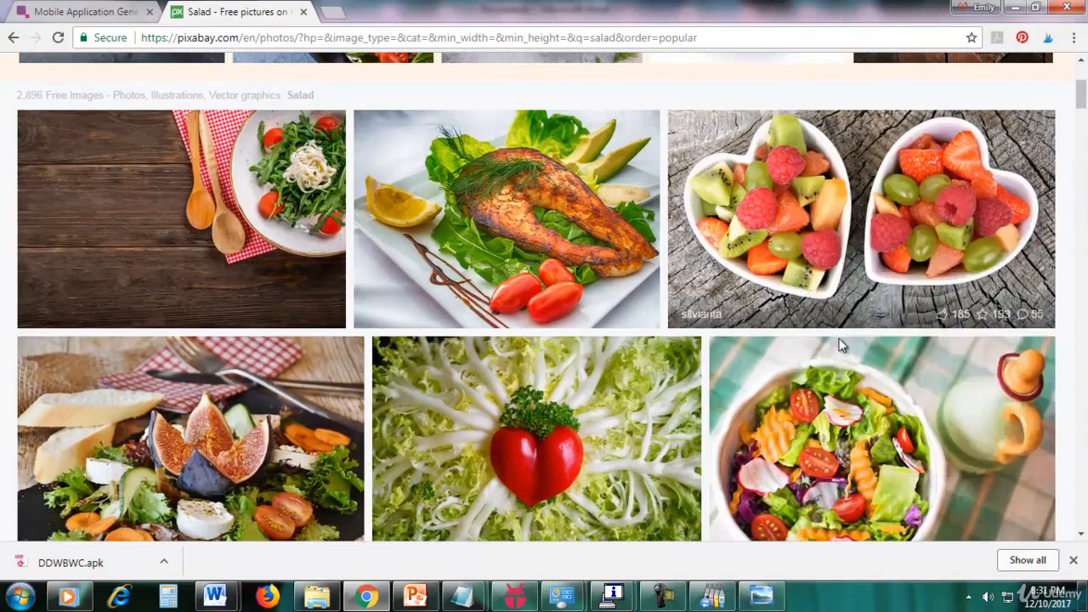
text(everything sal;a)
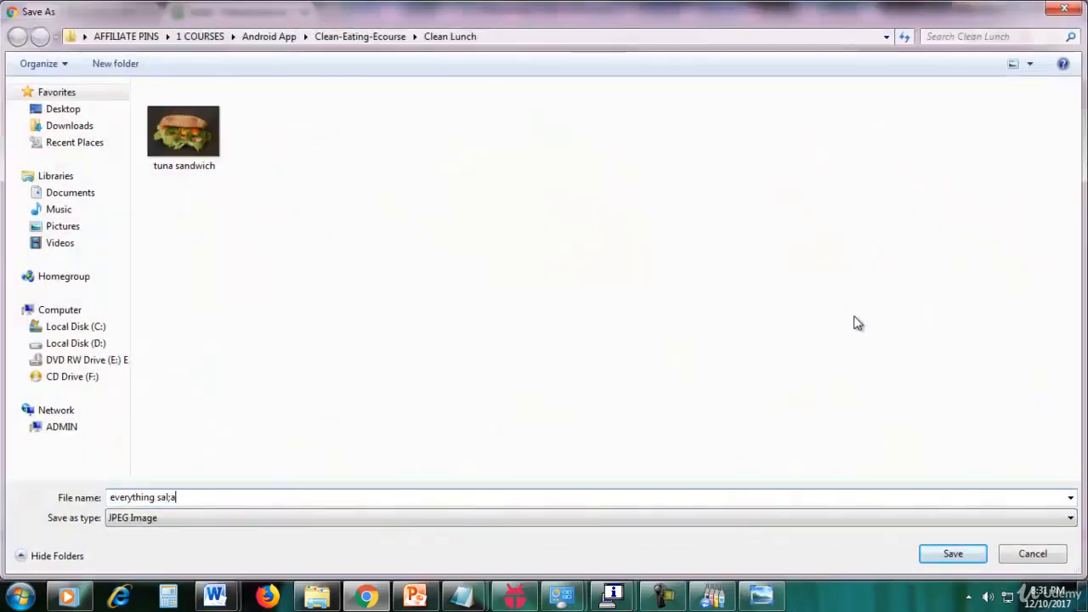
key(Return)
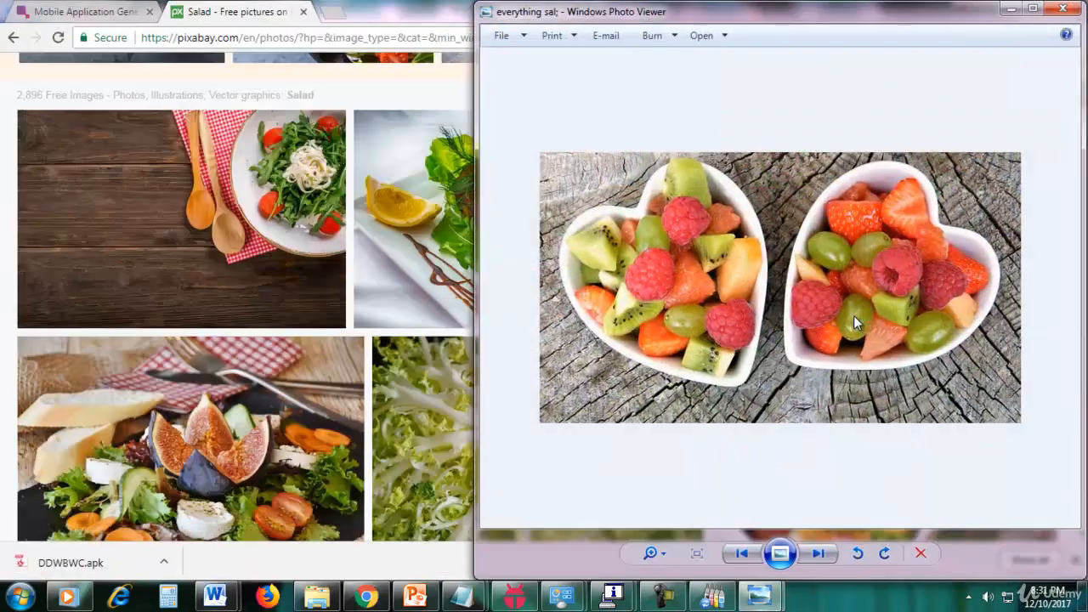
click(1008, 11)
click(83, 11)
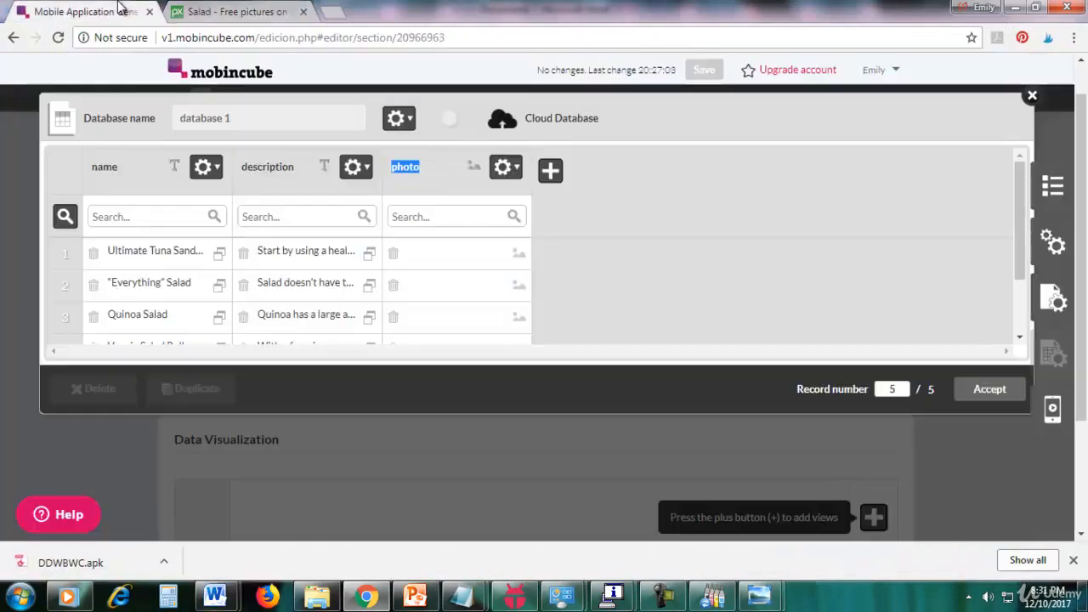
Step: Return to the Pixabay results and search for "quinoa salad"
click(229, 11)
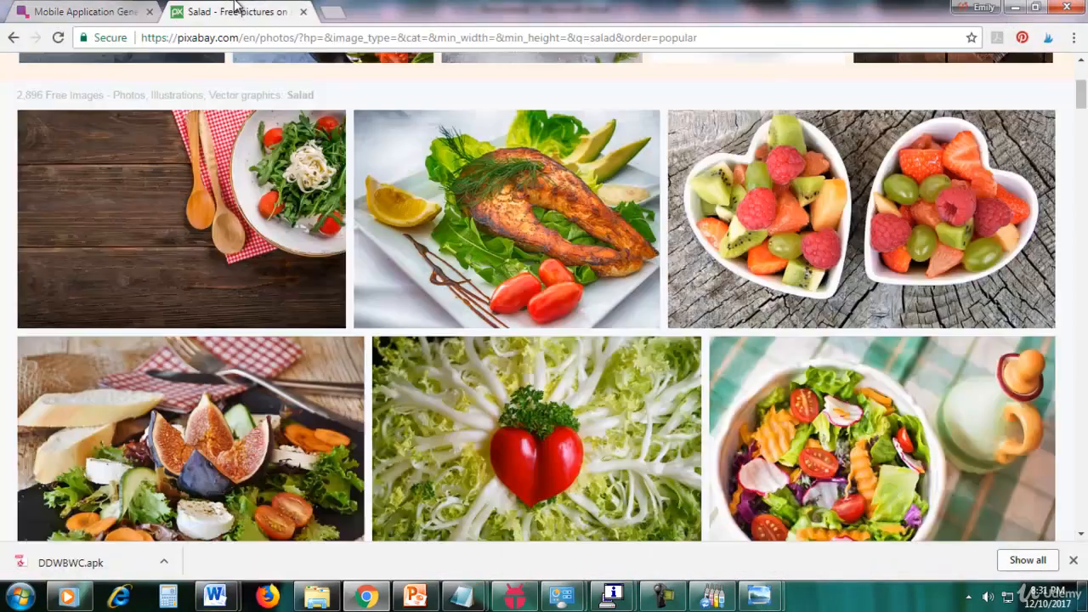
scroll(600, 107, up, 3)
double_click(331, 75)
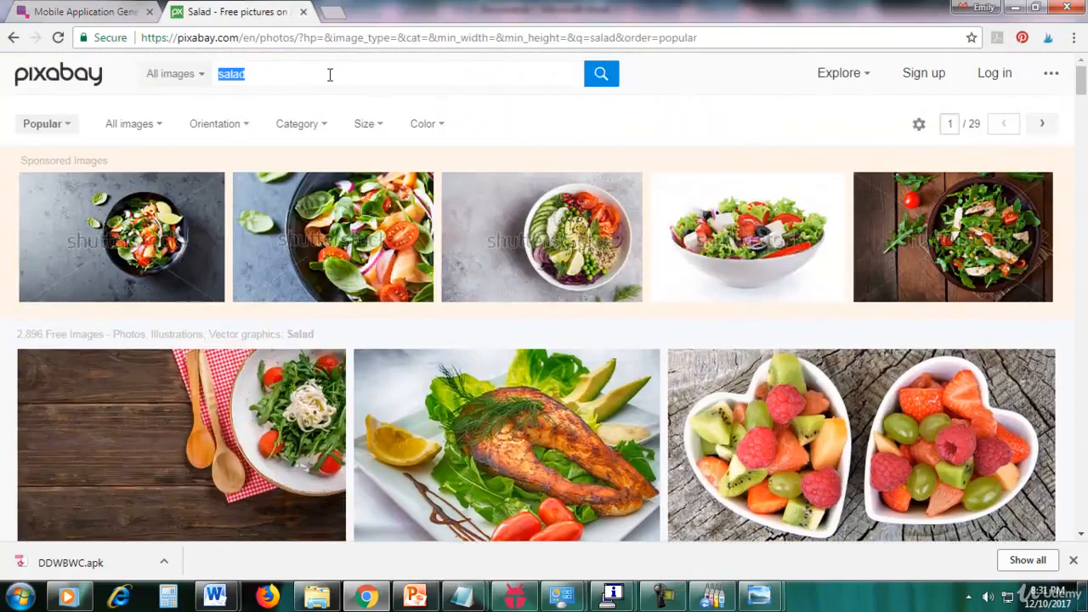
text(quinoa sala)
key(Return)
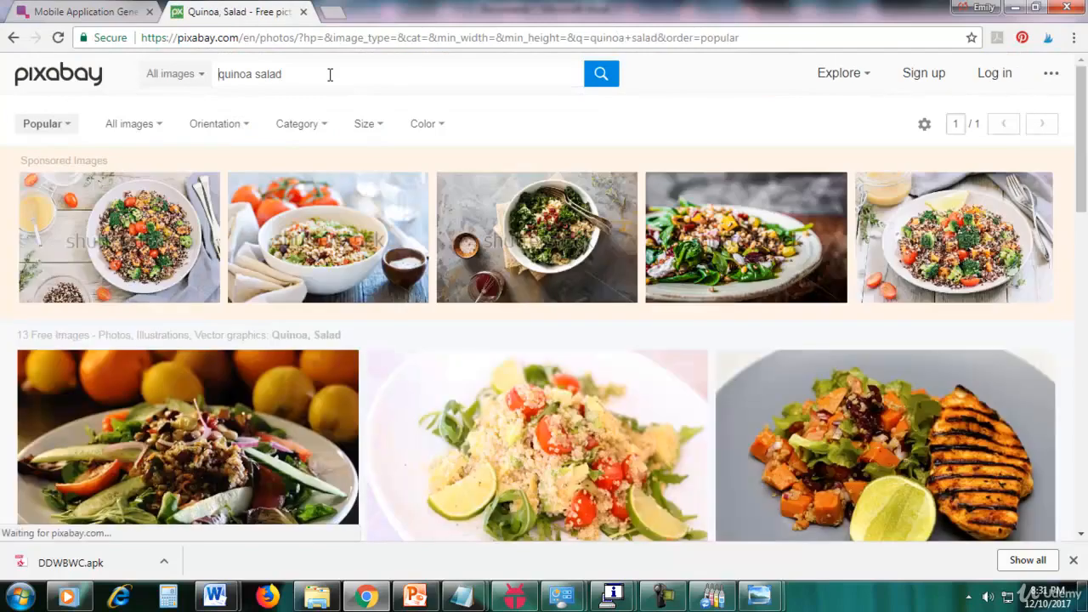
Step: Save the free photo of quinoa salad with tomatoes and lime as "quinoa salad" in the Clean Lunch folder and close its preview
scroll(433, 170, down, 3)
right_click(464, 194)
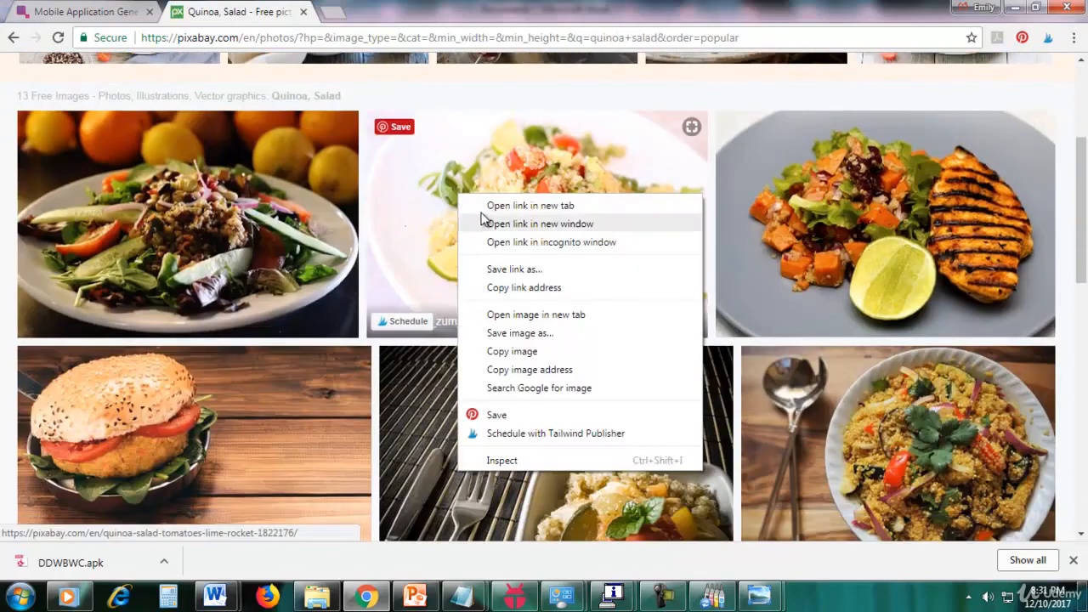
click(510, 336)
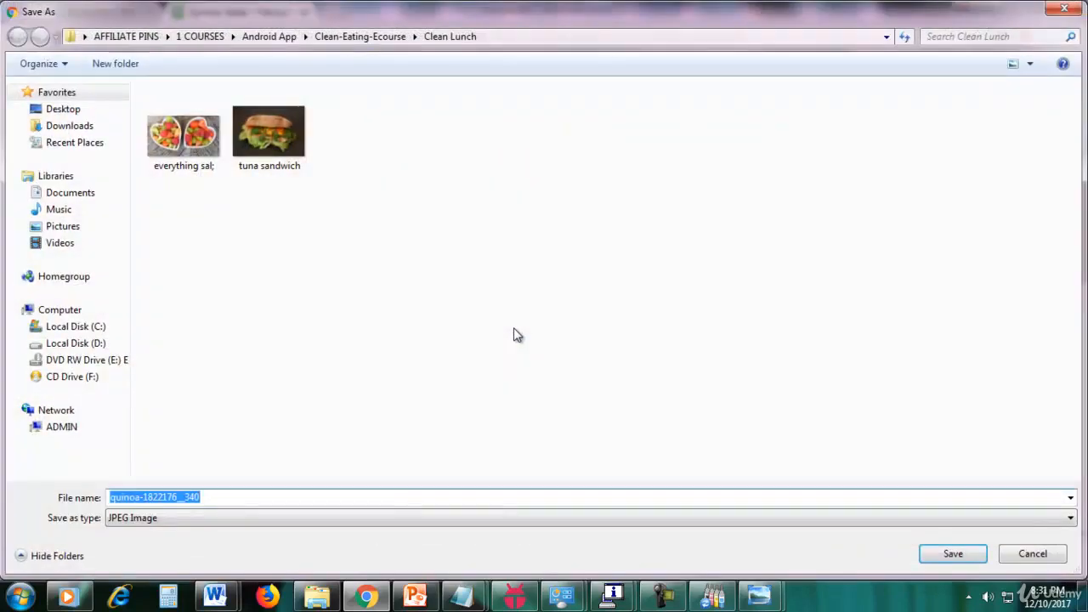
text(quinoa salad)
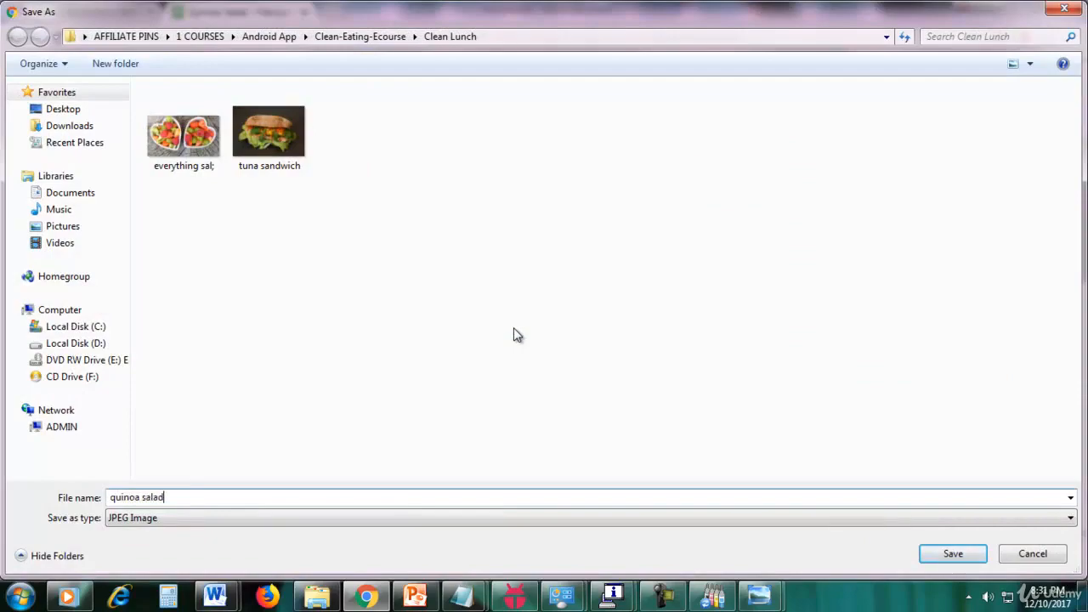
key(Return)
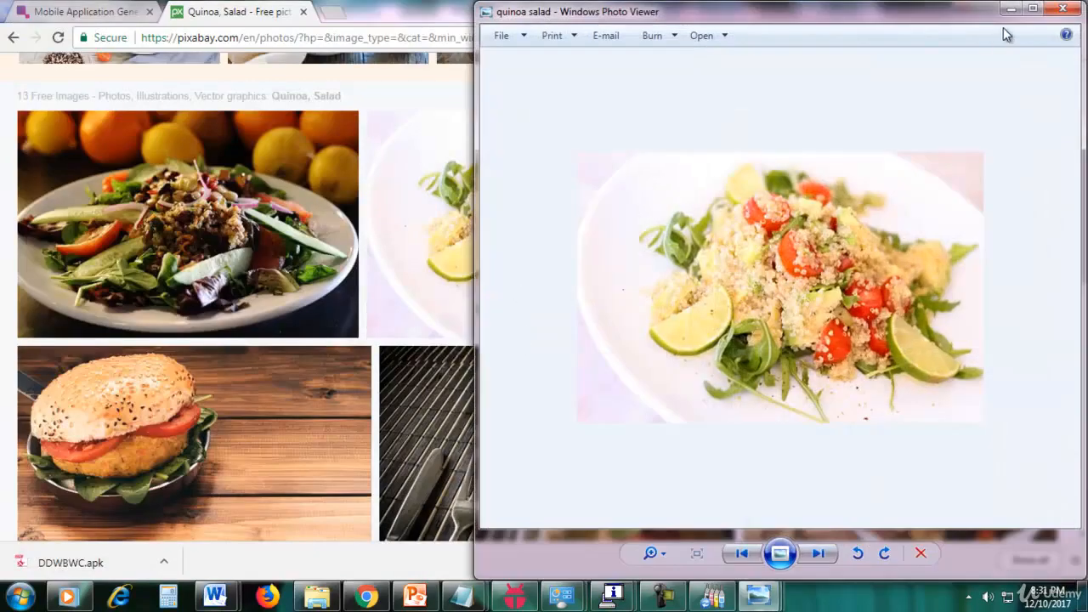
click(1063, 7)
Step: Check the fourth recipe's name in the Mobincube database, then search Pixabay for "salad roll"
click(114, 10)
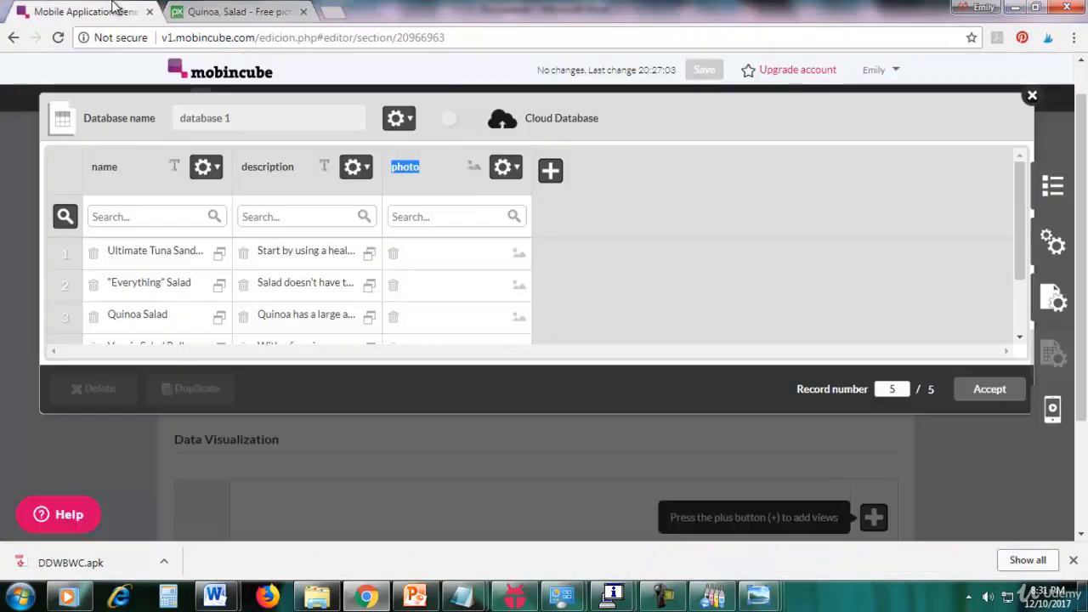
scroll(877, 316, down, 1)
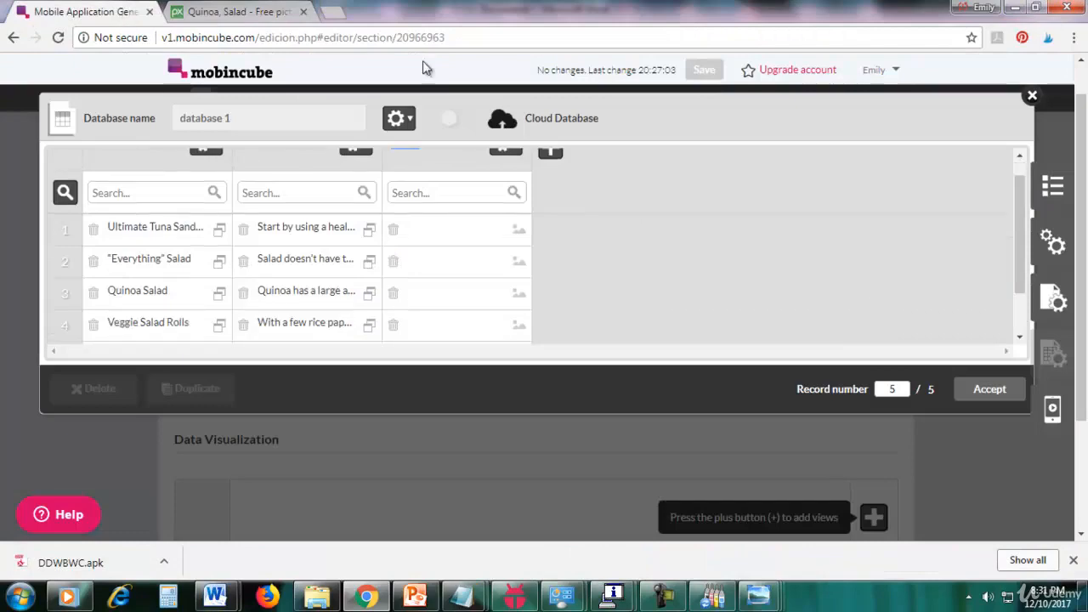
click(219, 11)
scroll(680, 140, up, 3)
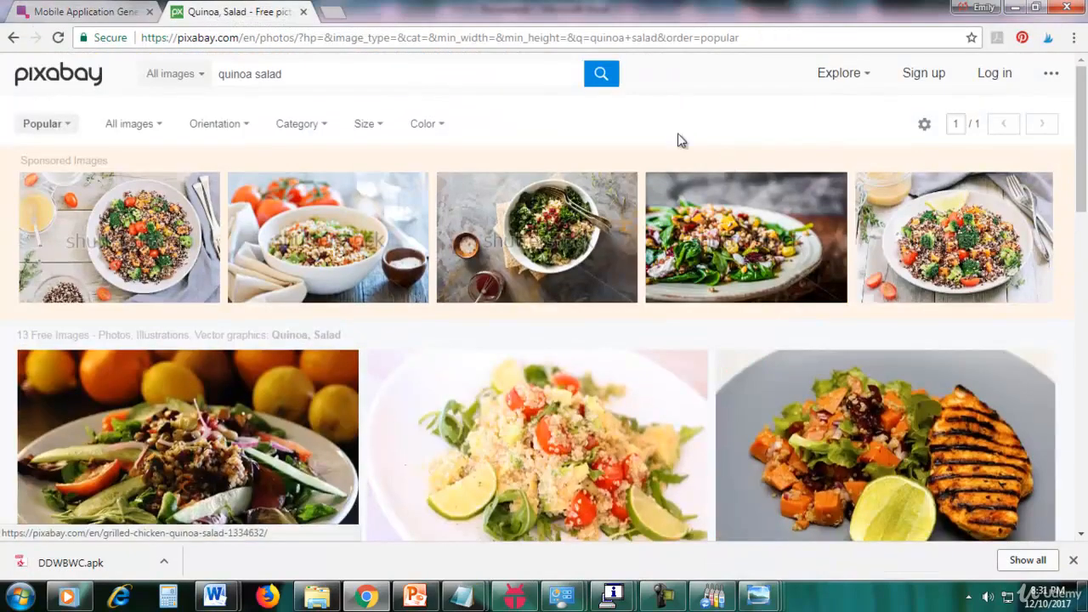
triple_click(360, 82)
text(salad roll)
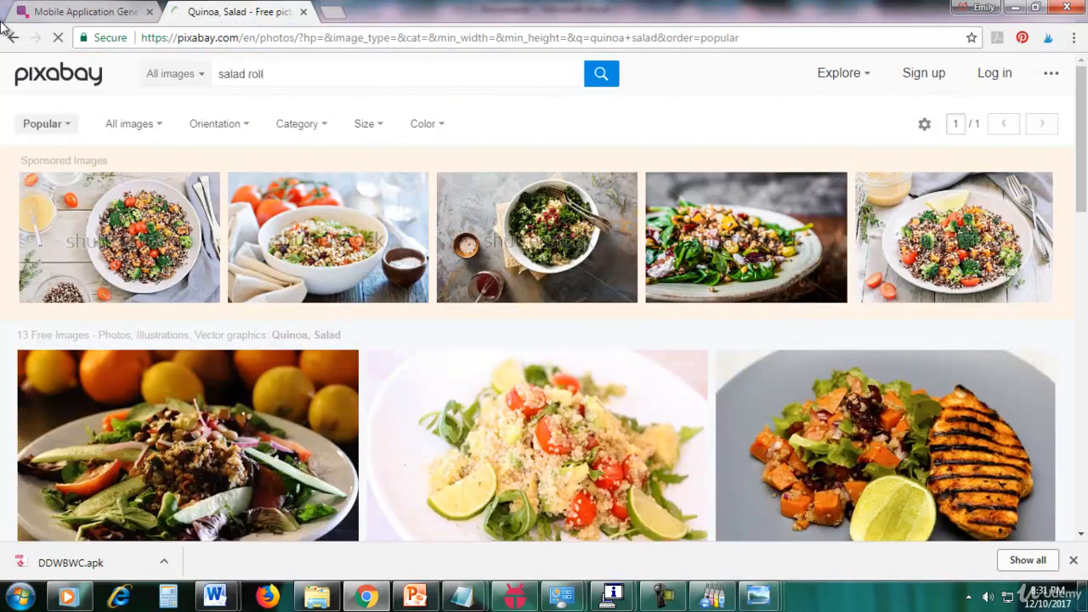
key(Return)
Step: Save the free photo of the sandwich on a white plate as "veggie salad rolls" in the Clean Lunch folder and close its preview
scroll(249, 179, down, 2)
scroll(830, 303, down, 2)
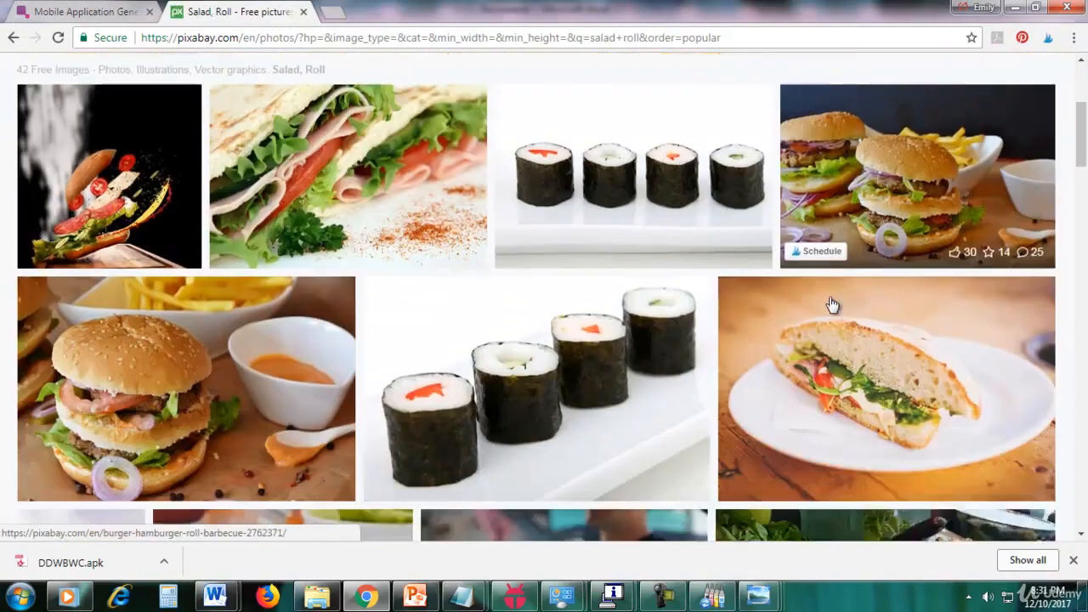
right_click(891, 310)
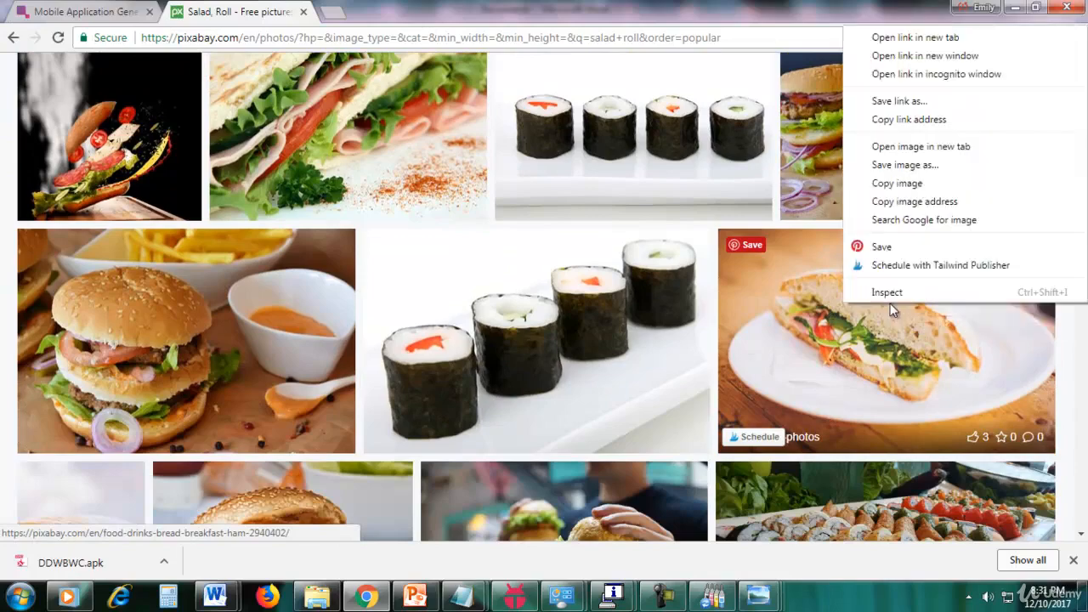
click(898, 166)
text(ve)
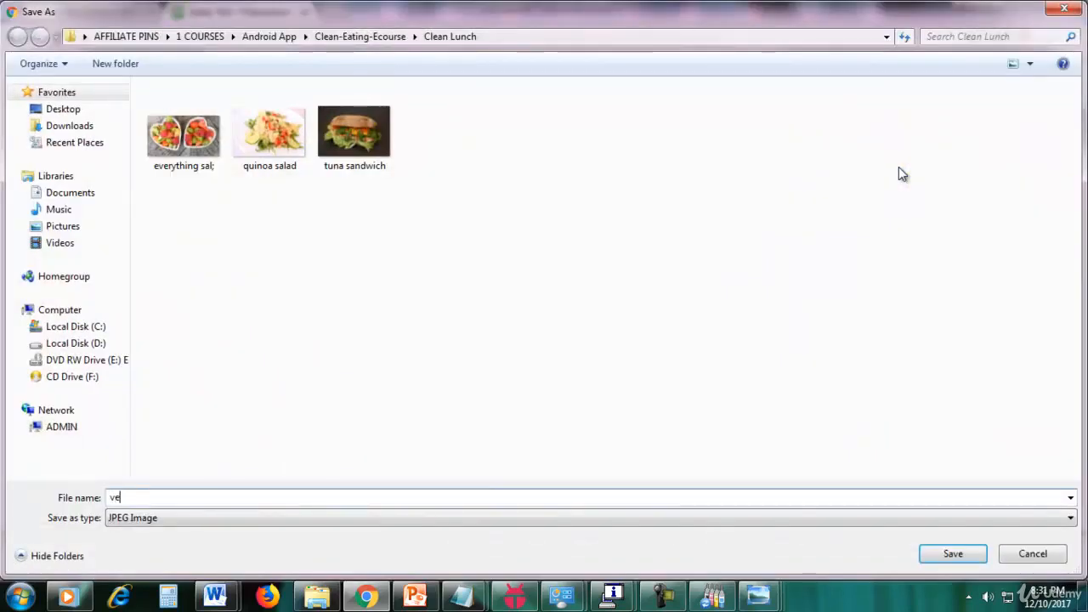
text(ggie salad rolls)
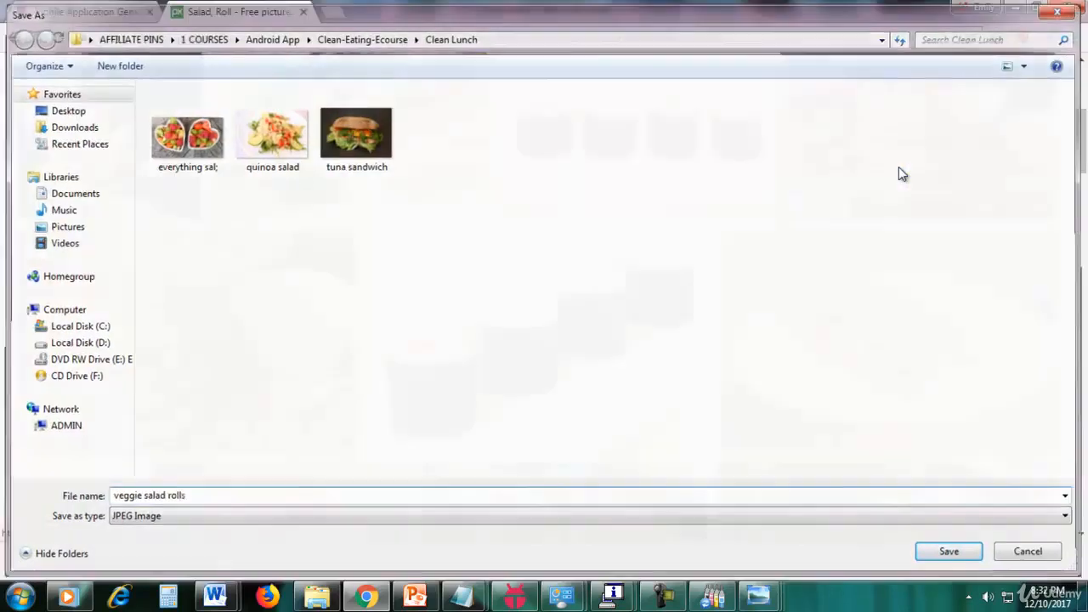
key(Return)
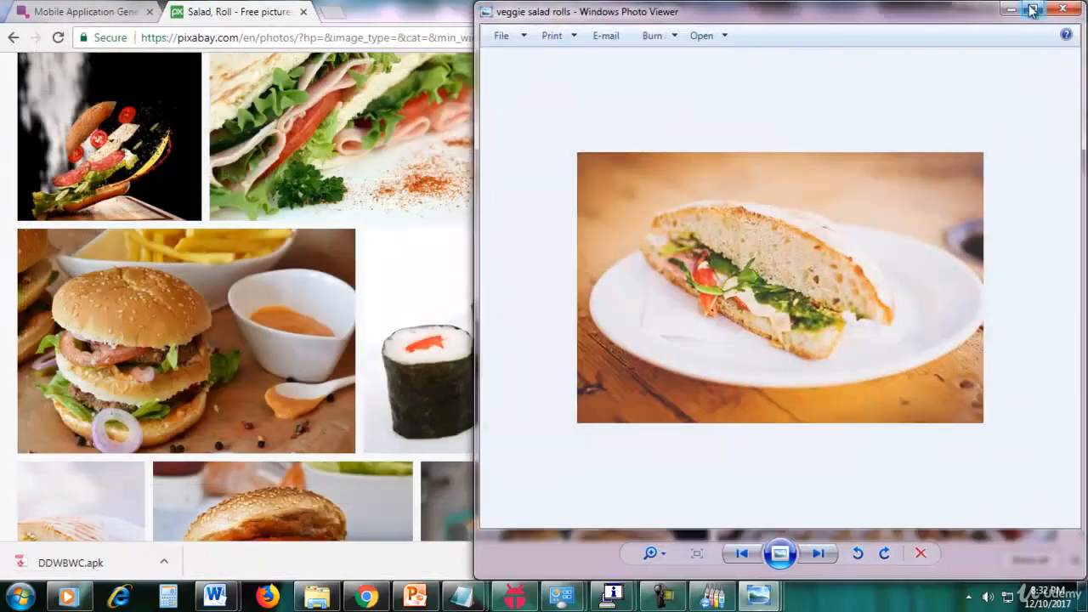
click(1062, 8)
Step: Check the last recipe's name in the Mobincube database, then search Pixabay for "chili"
click(36, 10)
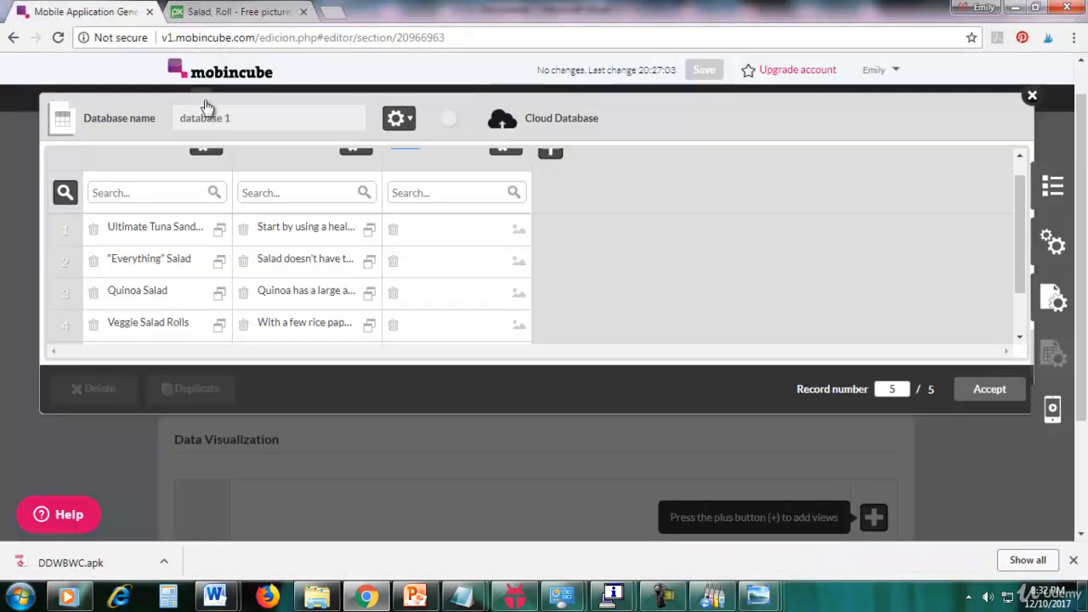
scroll(854, 286, down, 2)
click(234, 11)
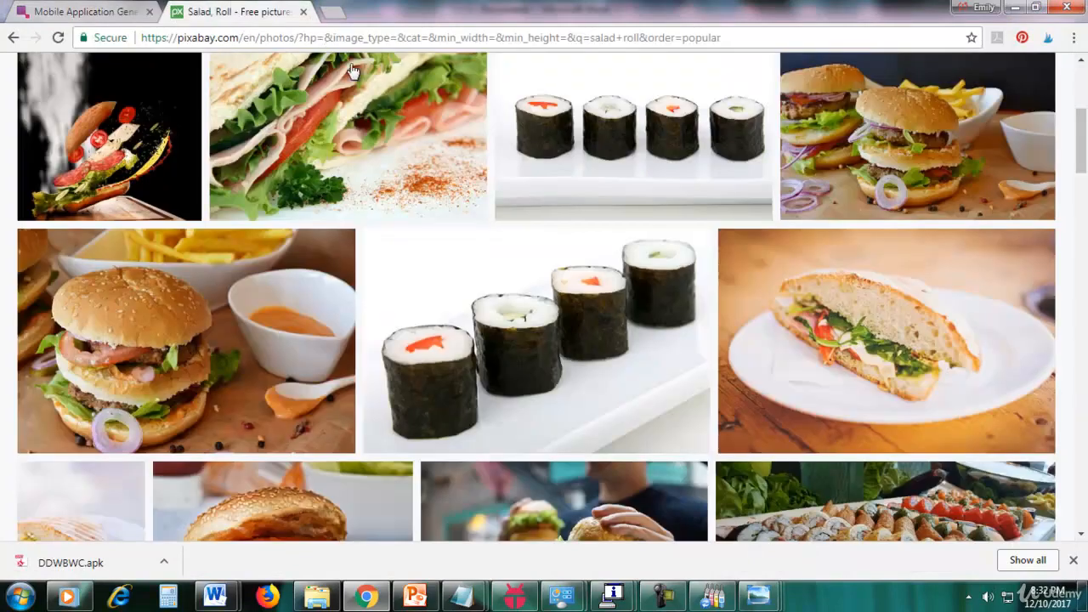
scroll(385, 95, up, 4)
click(380, 78)
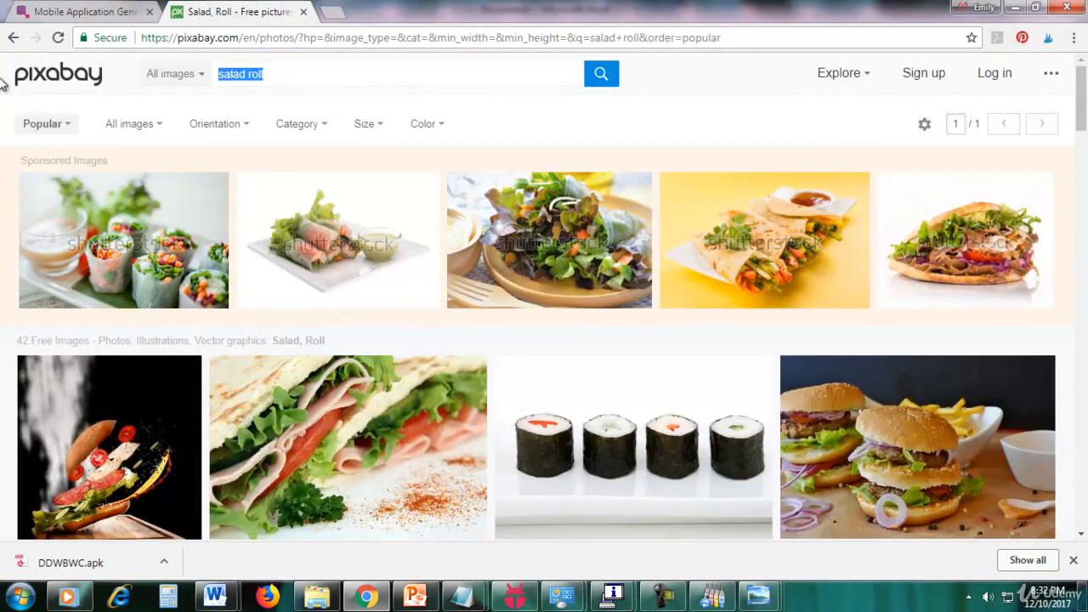
text(chi)
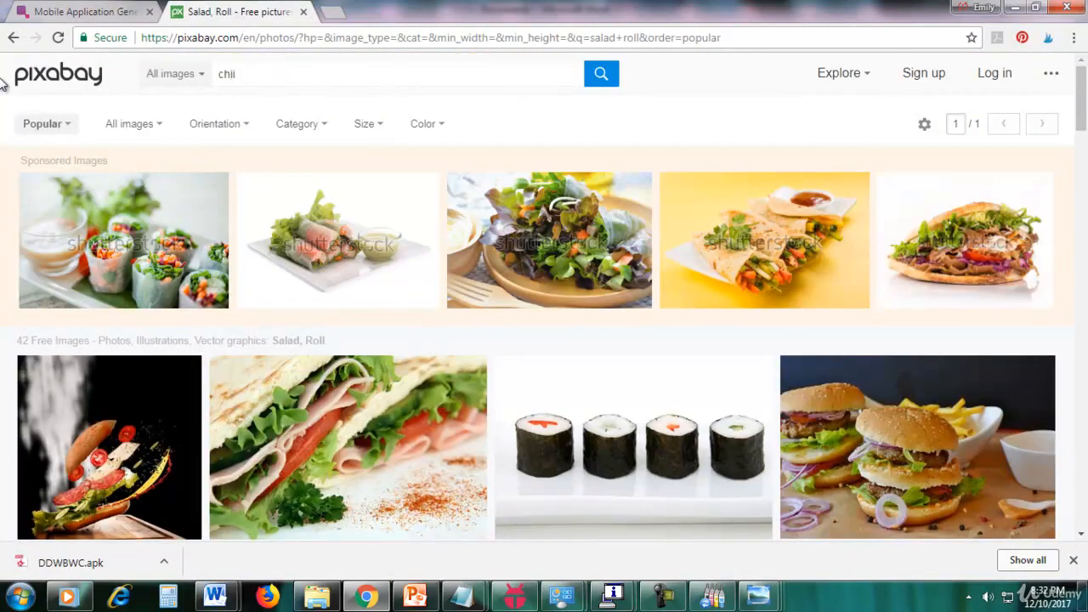
text(li)
key(Return)
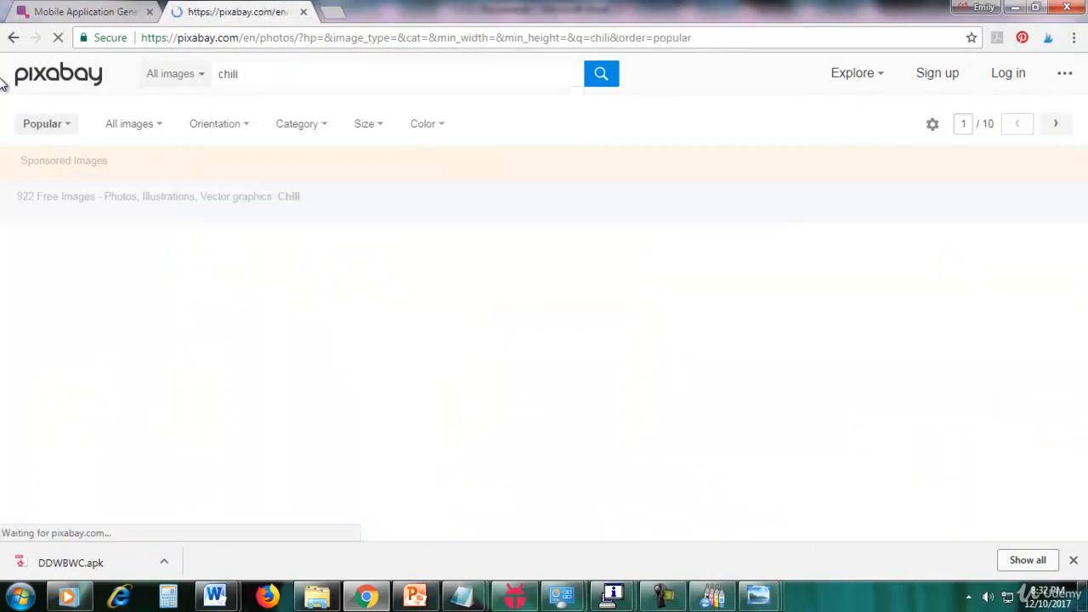
Step: Save the photo of the red and green chili peppers as "chili" in the Clean Lunch folder and dismiss its preview
scroll(255, 240, down, 6)
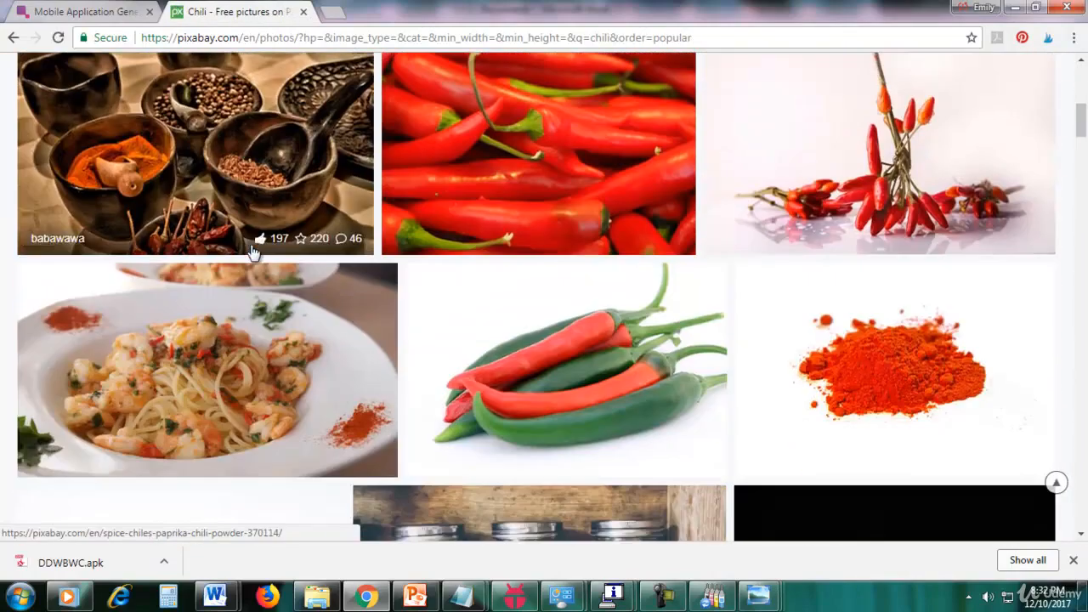
right_click(556, 371)
click(598, 229)
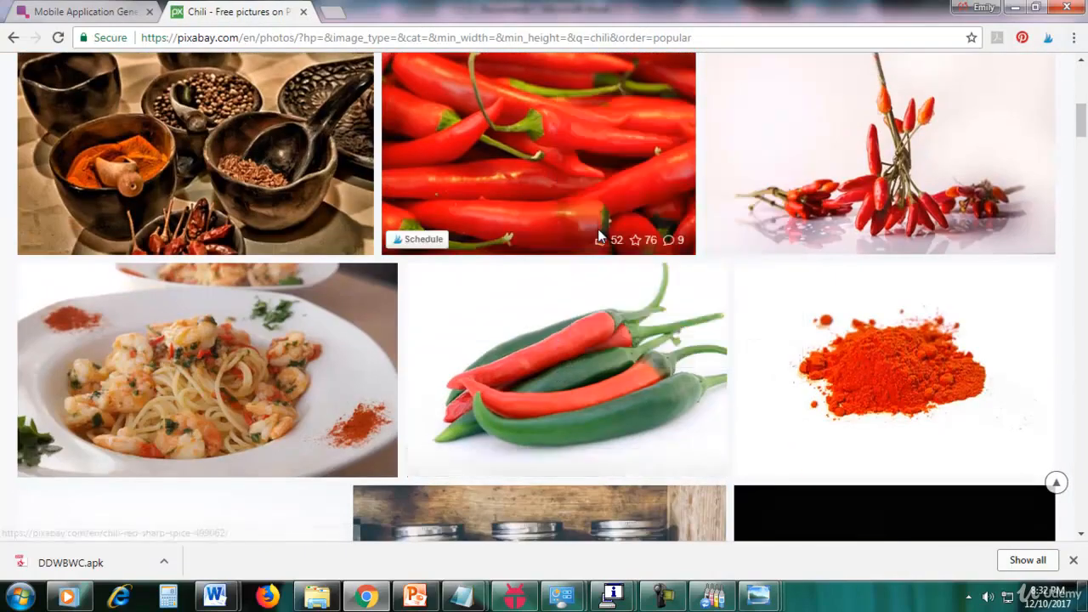
text(chi)
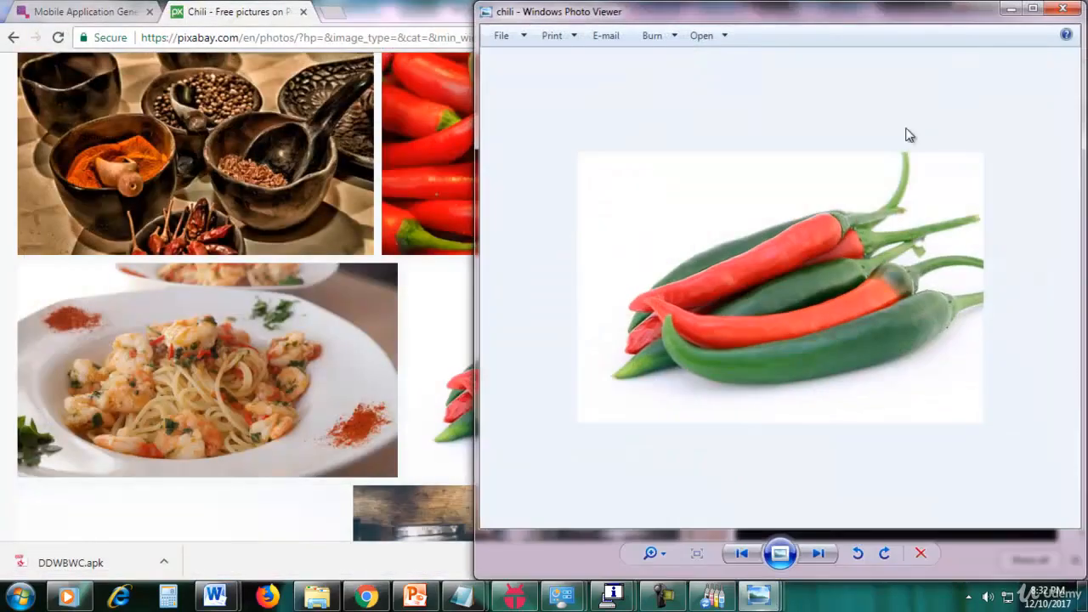
click(1011, 7)
Step: Return to the Mobincube database and upload the local "tuna sandwich" image as a resource for the first record's photo field
click(85, 11)
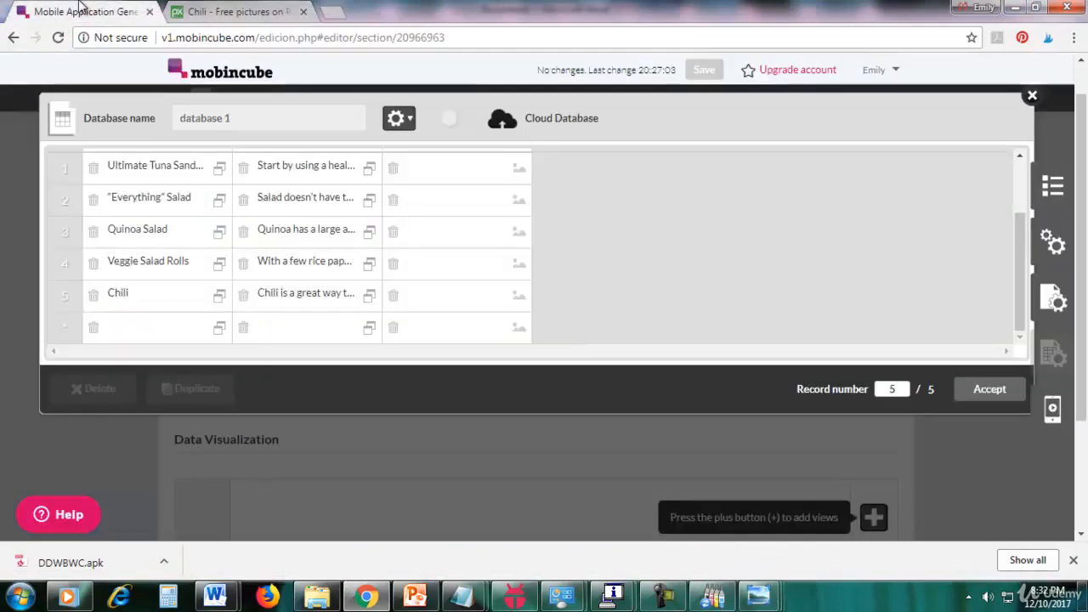
scroll(780, 260, up, 1)
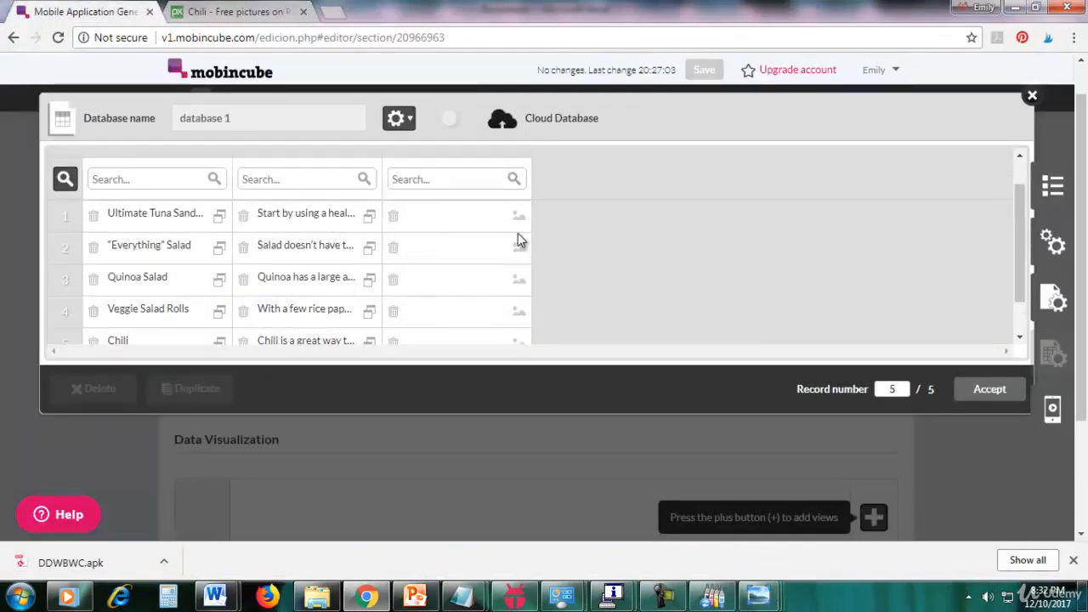
scroll(735, 246, up, 1)
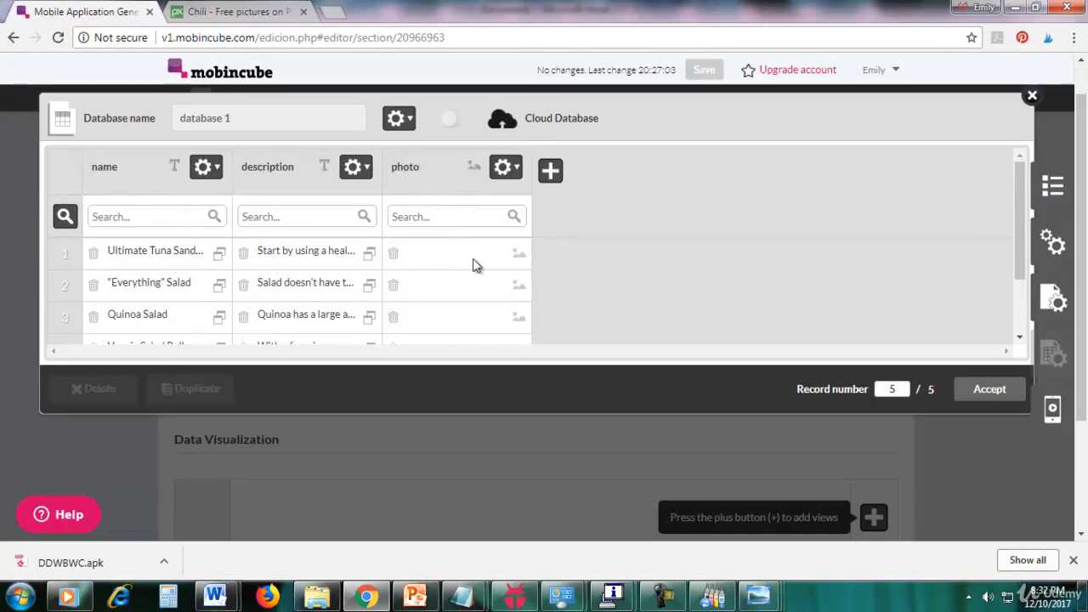
click(519, 255)
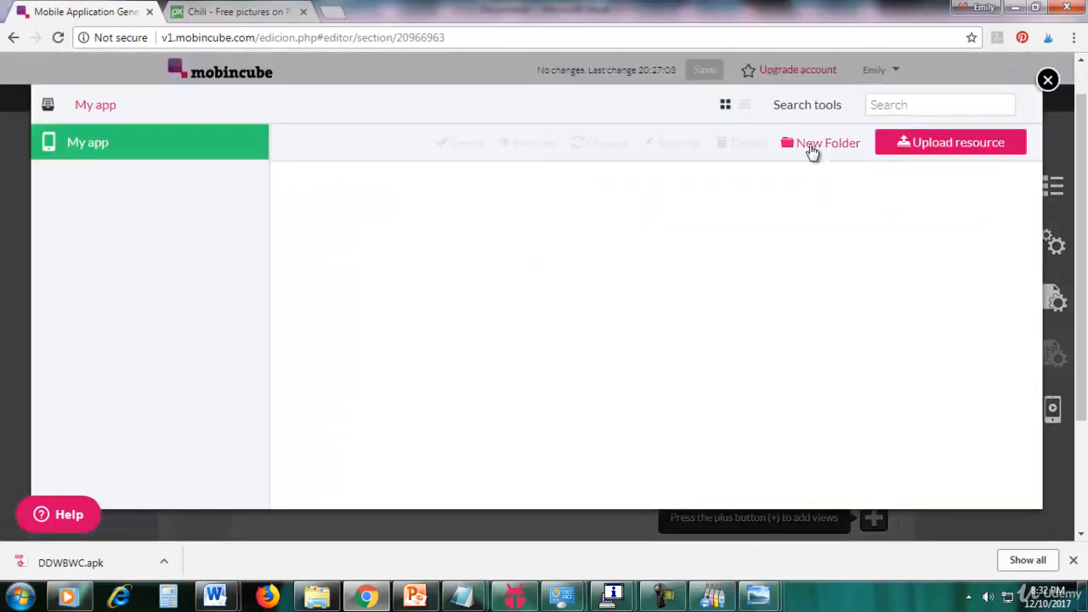
click(927, 143)
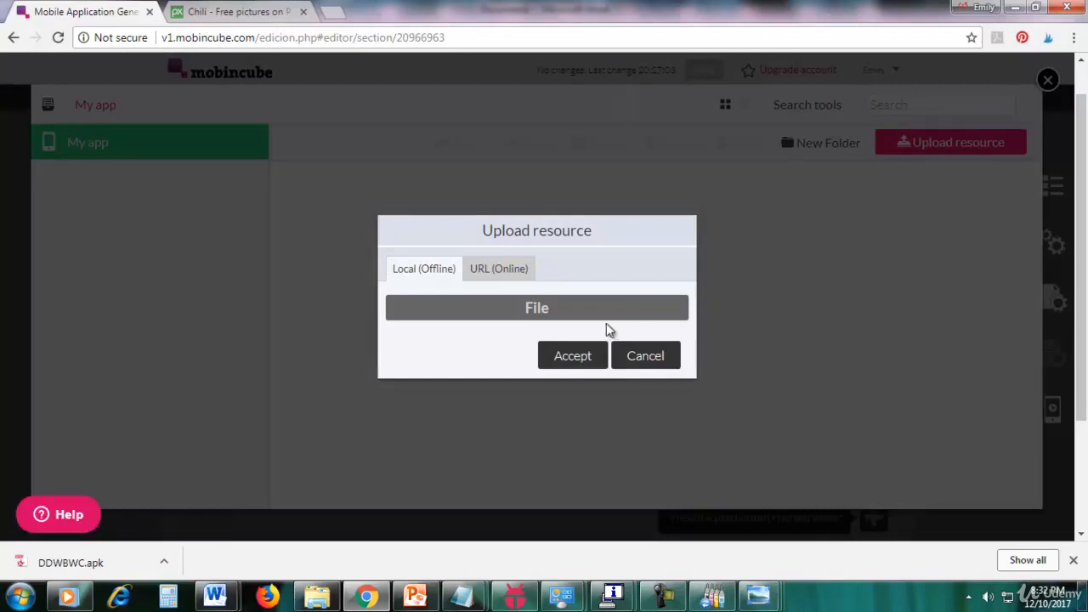
click(587, 313)
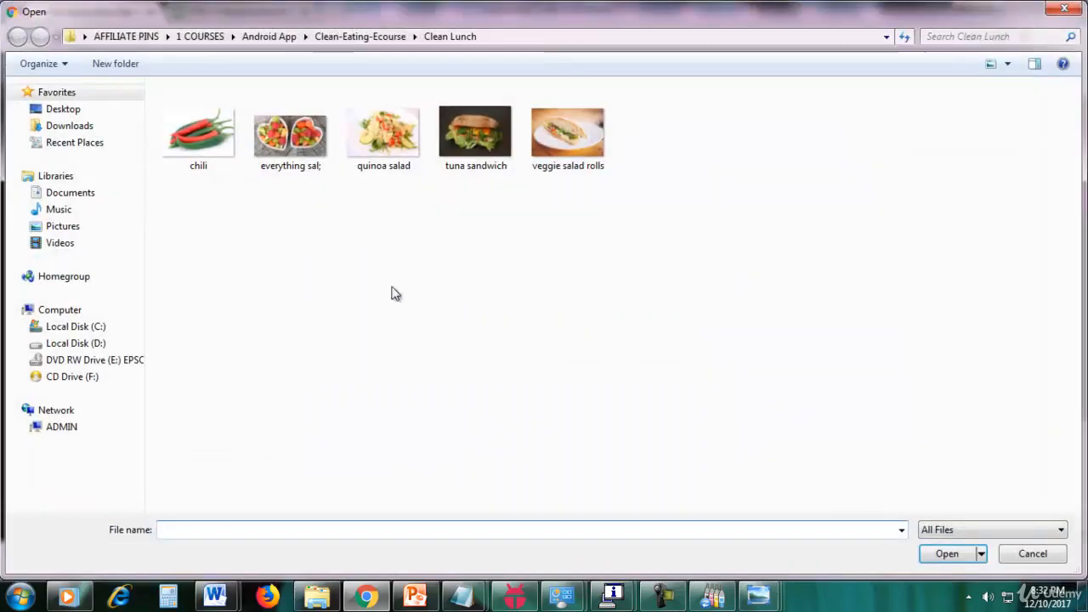
double_click(462, 162)
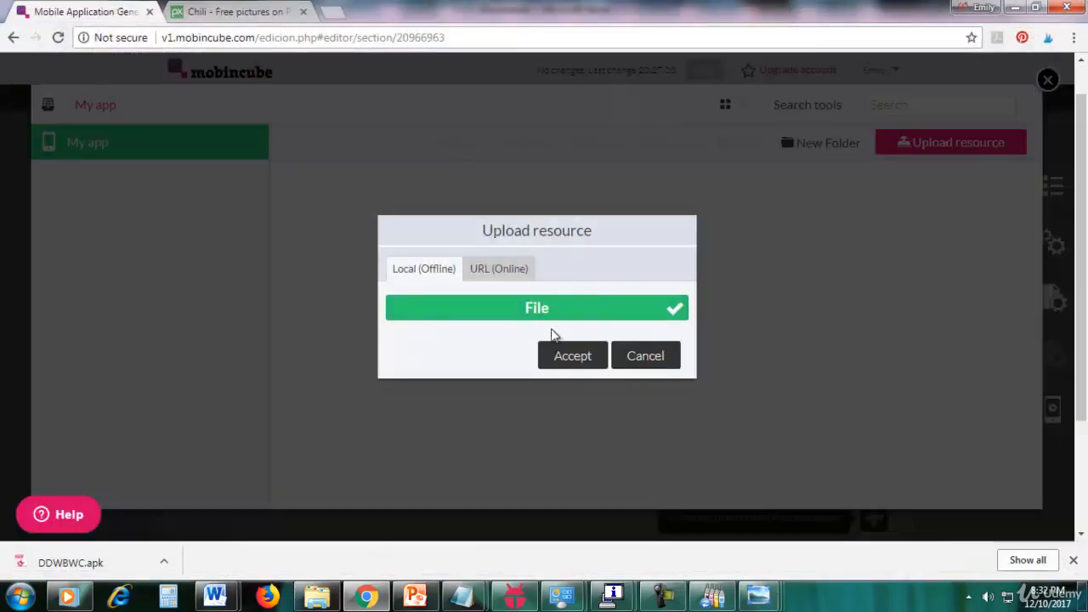
click(566, 358)
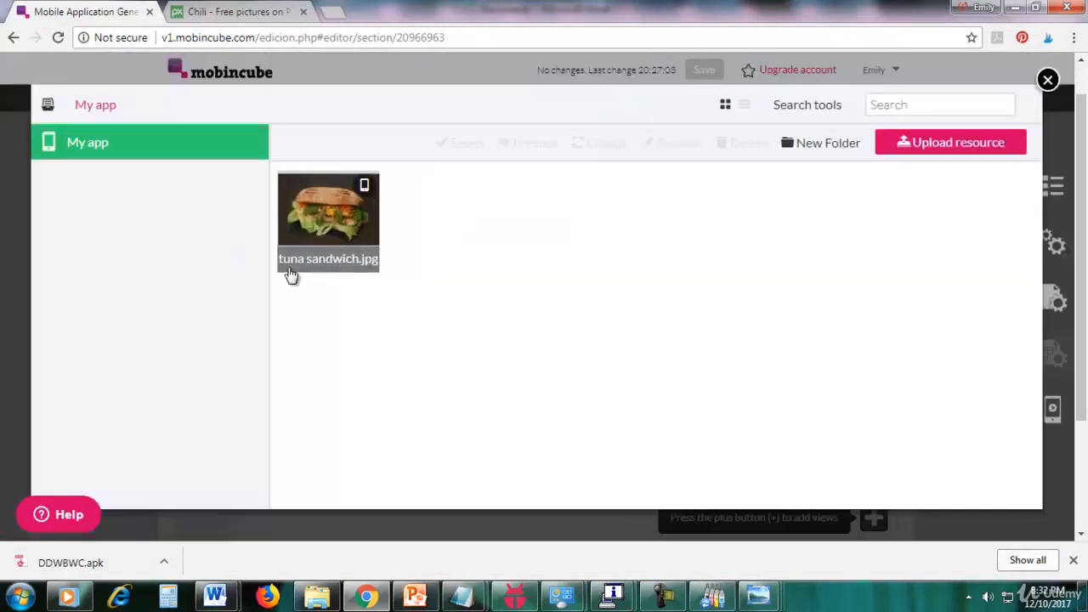
Step: Assign tuna sandwich.jpg as the first record's photo and close the description text editor
mouse_move(289, 268)
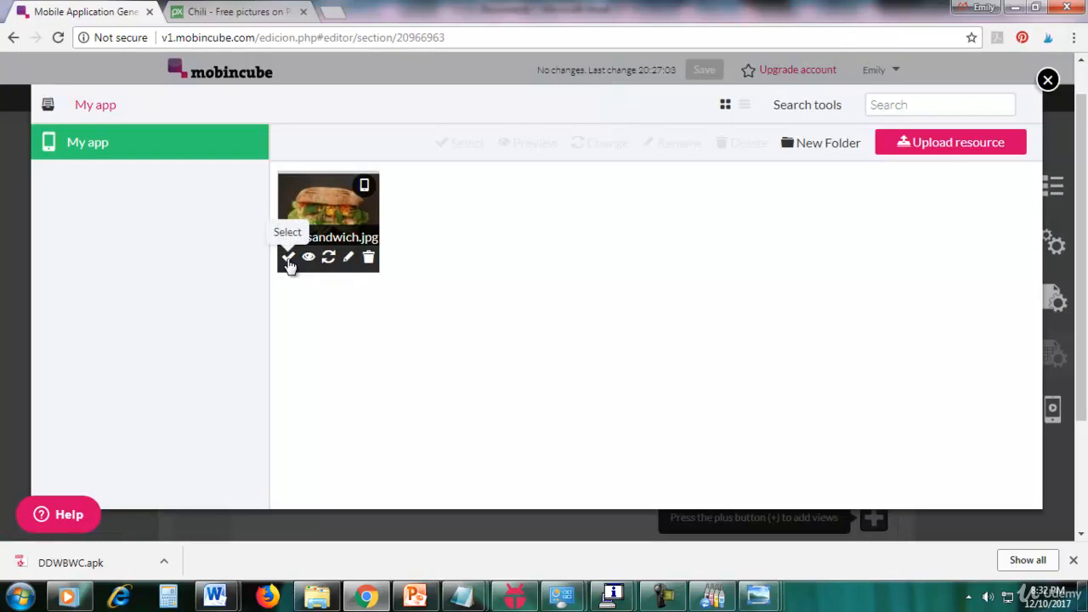
click(288, 258)
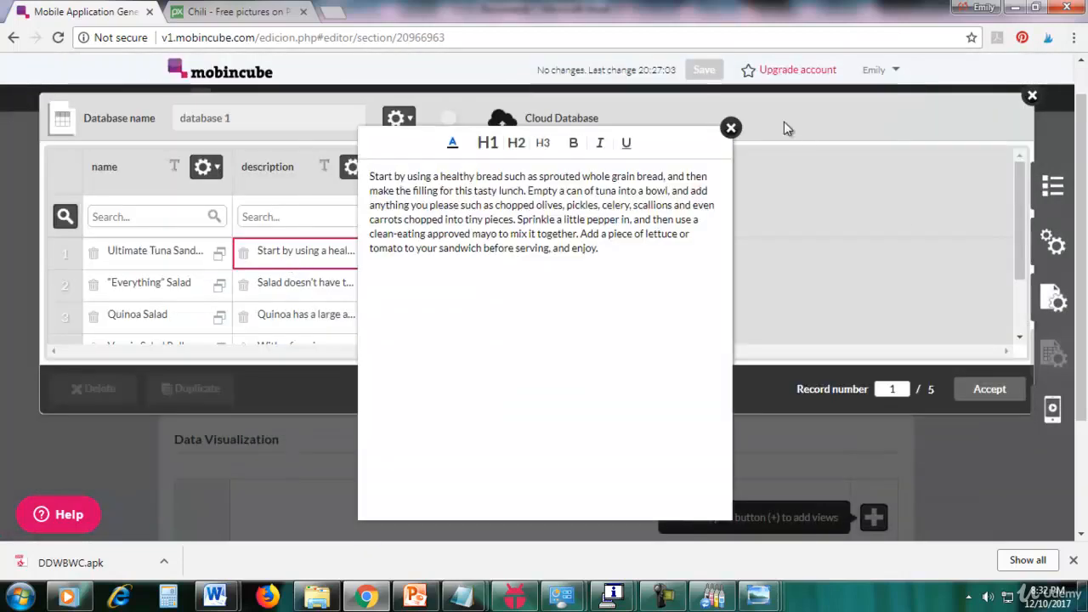
click(731, 128)
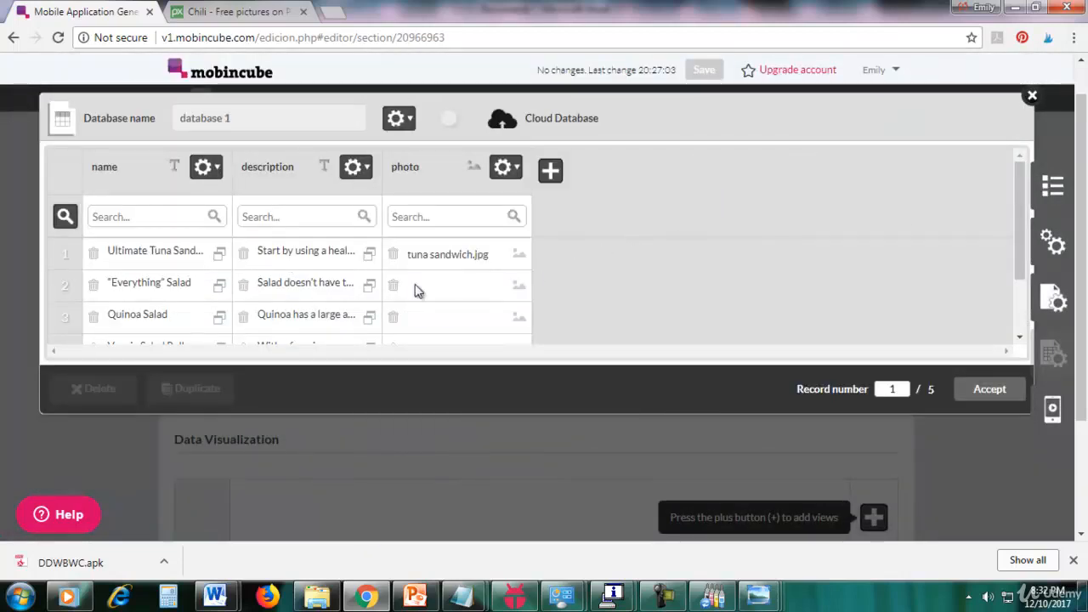
Step: Upload the local "everything sal;" image as a resource and assign it as the "Everything" Salad record's photo
click(520, 289)
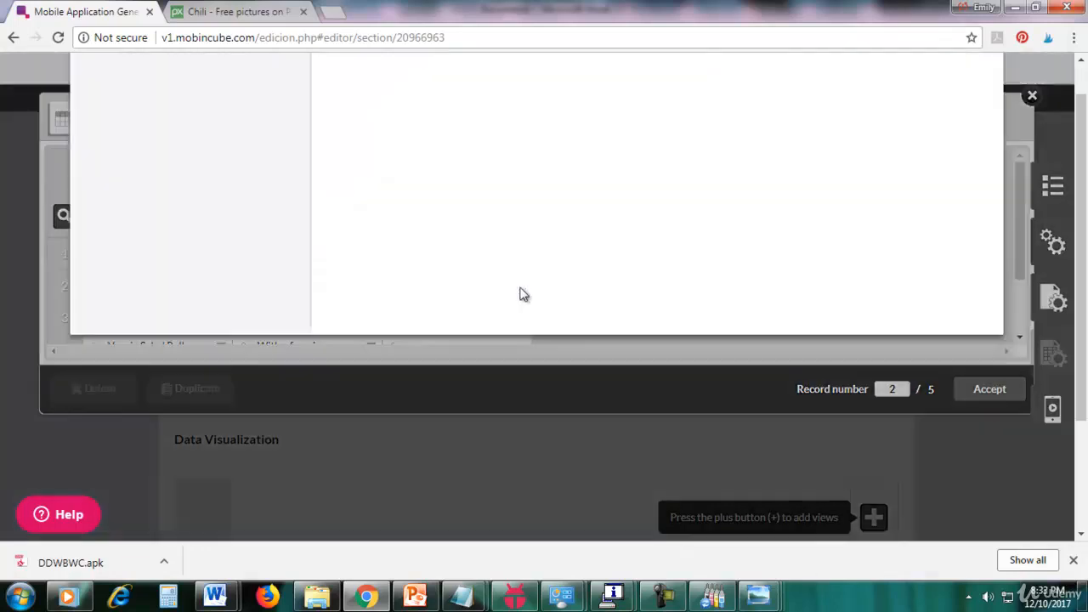
click(930, 145)
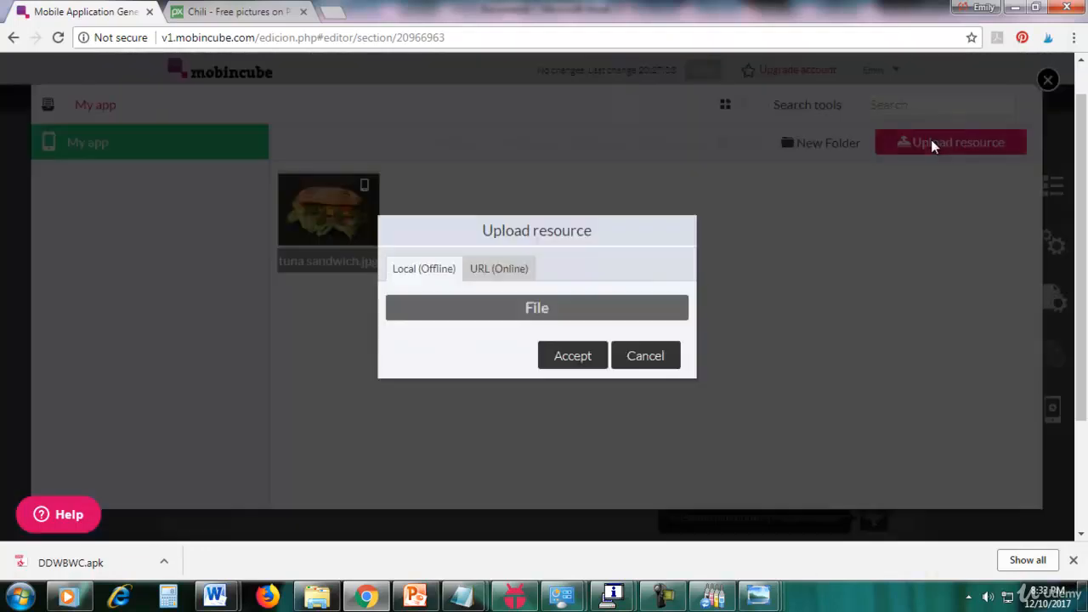
click(584, 318)
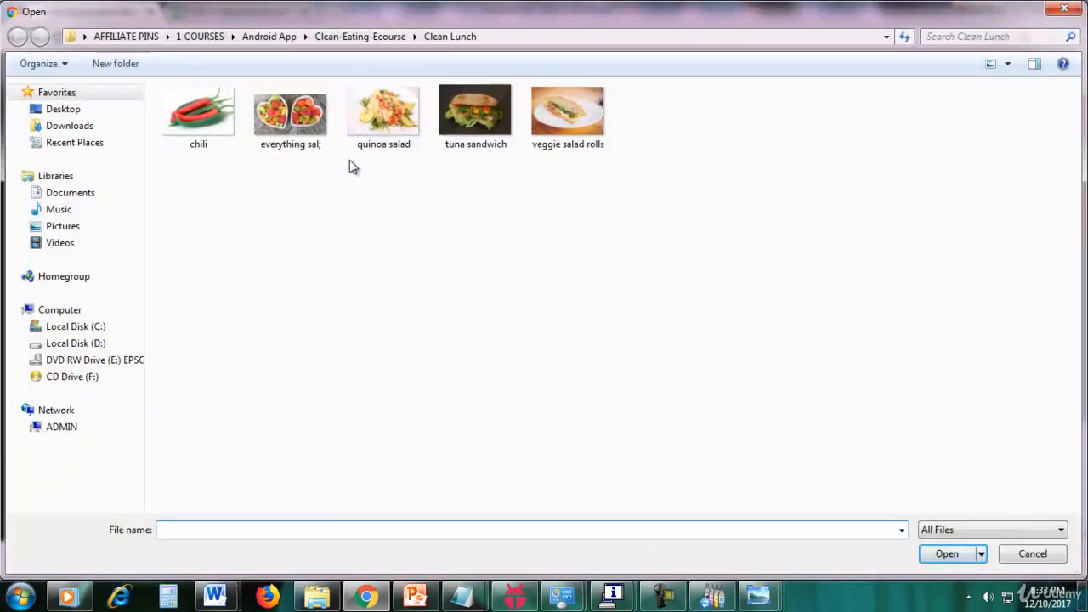
double_click(305, 138)
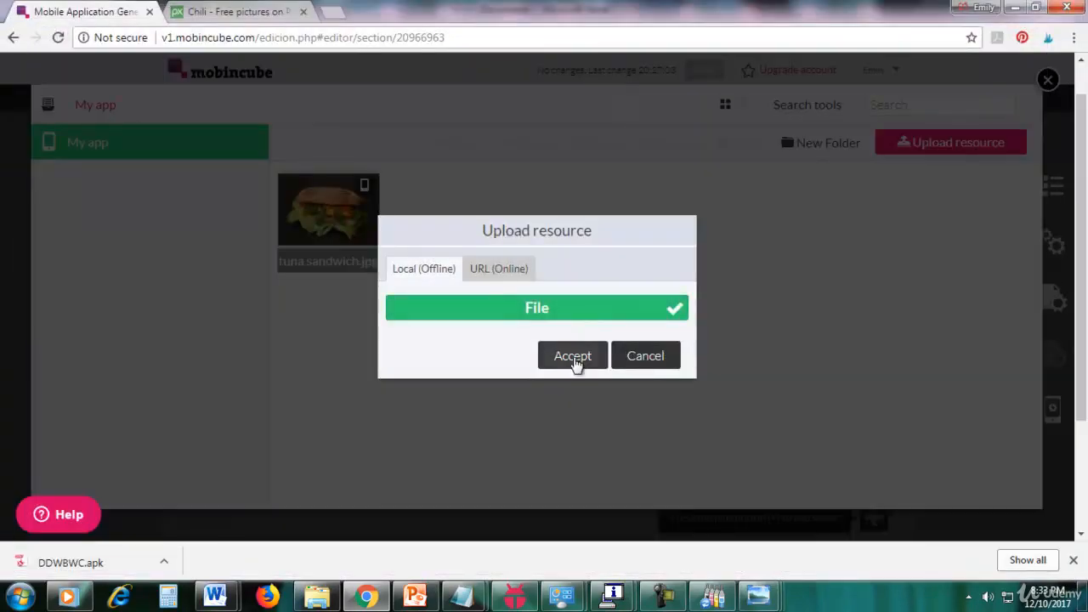
click(574, 361)
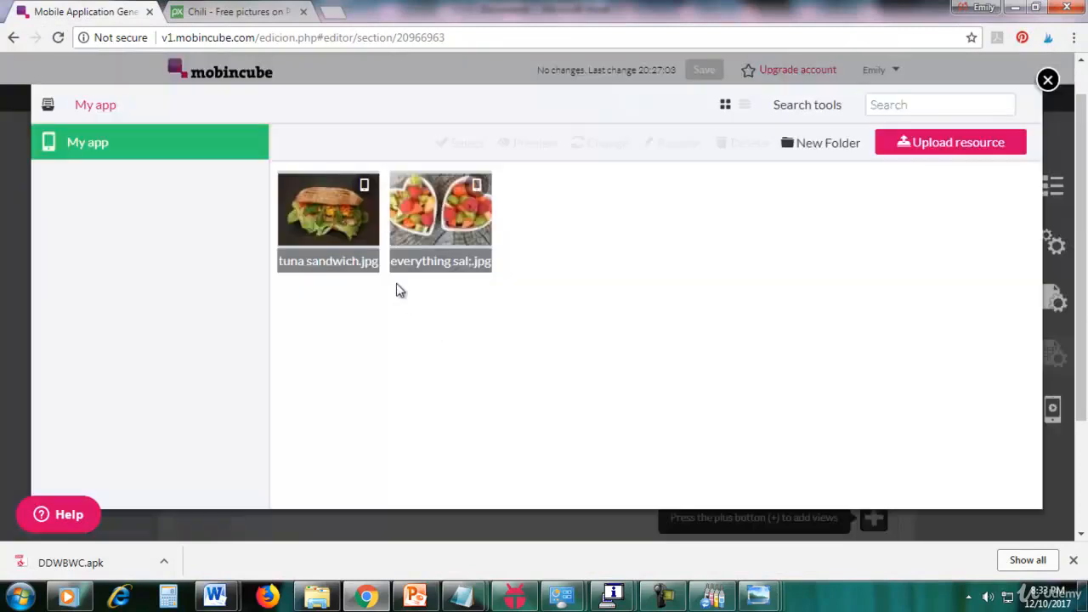
click(400, 263)
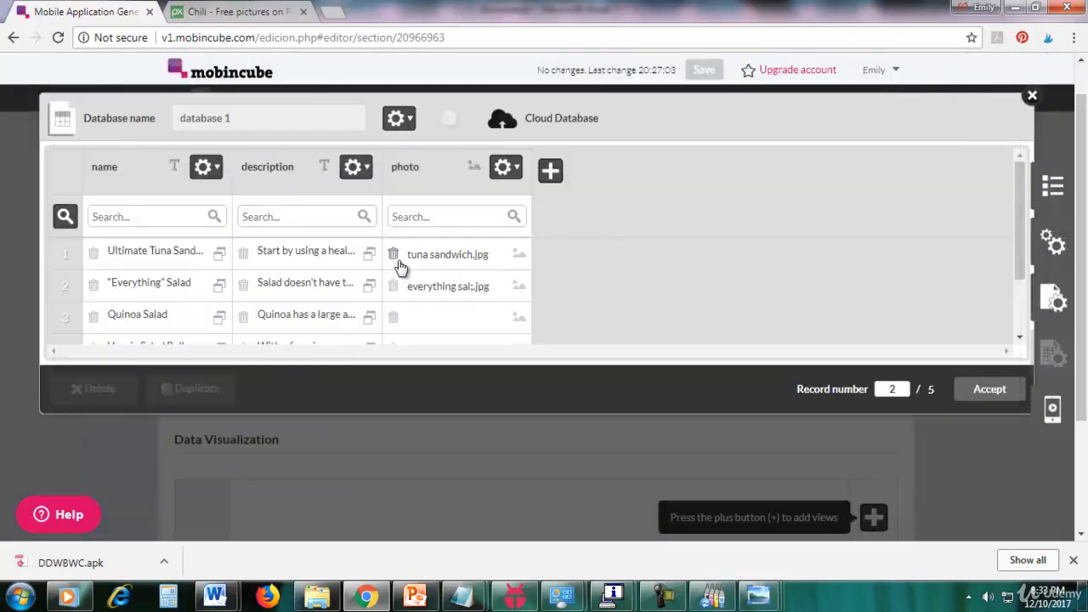
Step: Upload the local "quinoa salad" image as a resource and assign it as the Quinoa Salad record's photo
click(518, 319)
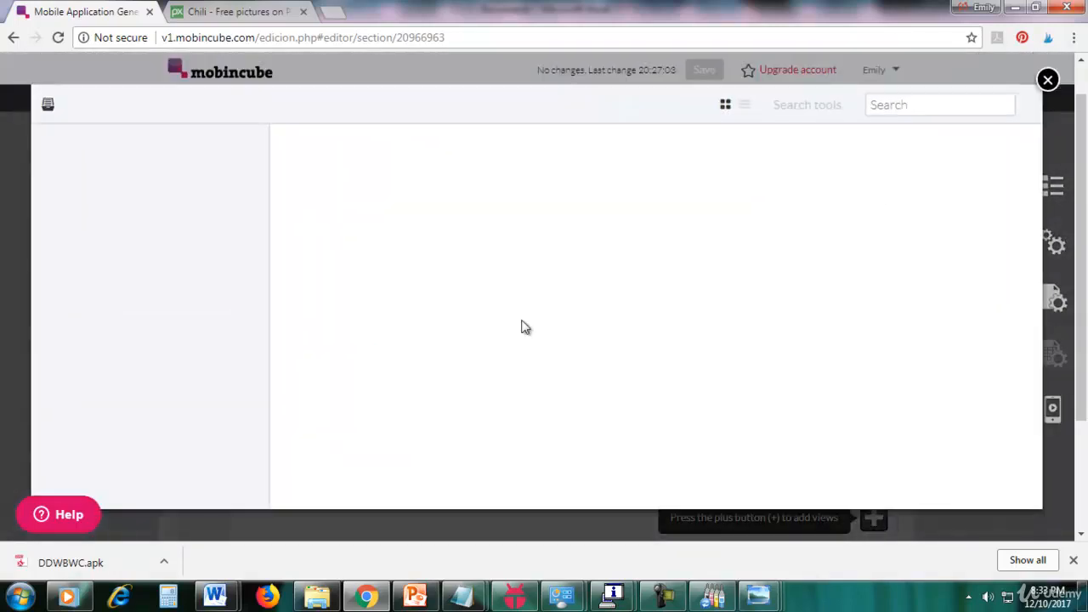
click(916, 146)
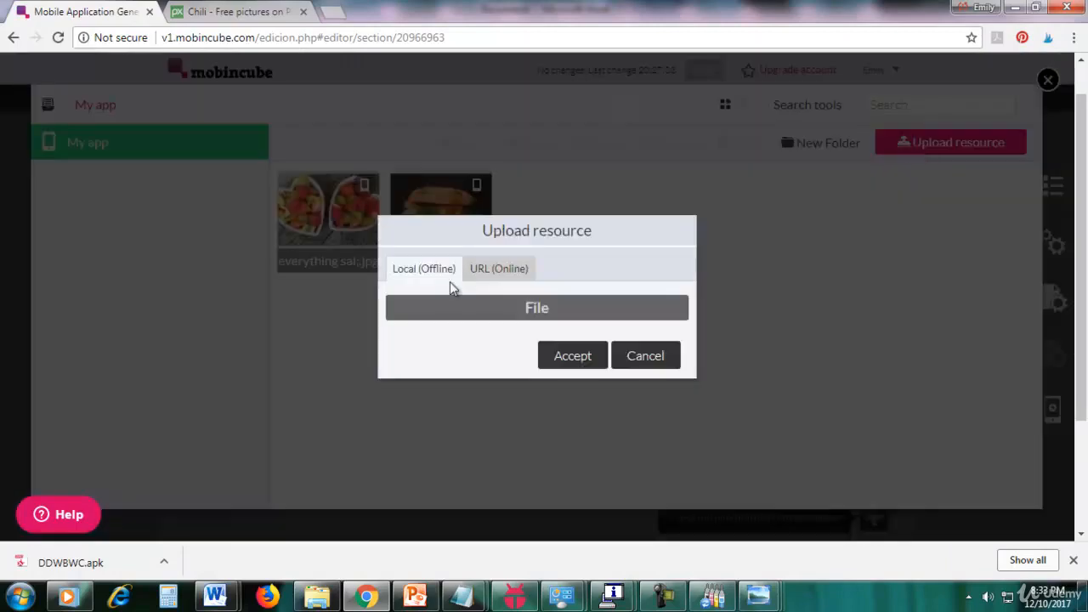
click(444, 312)
double_click(380, 136)
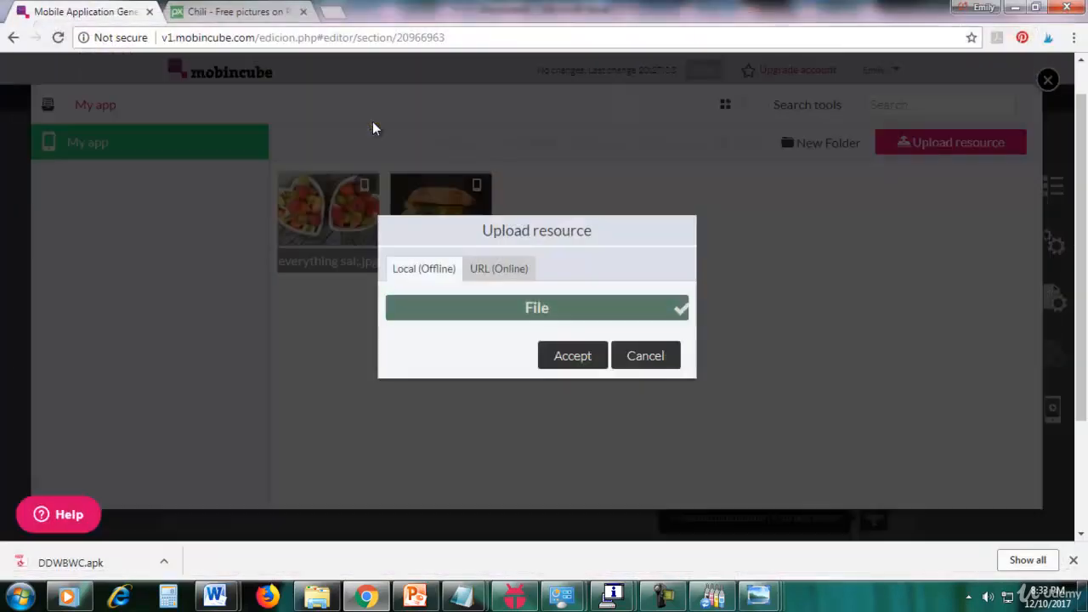
click(568, 357)
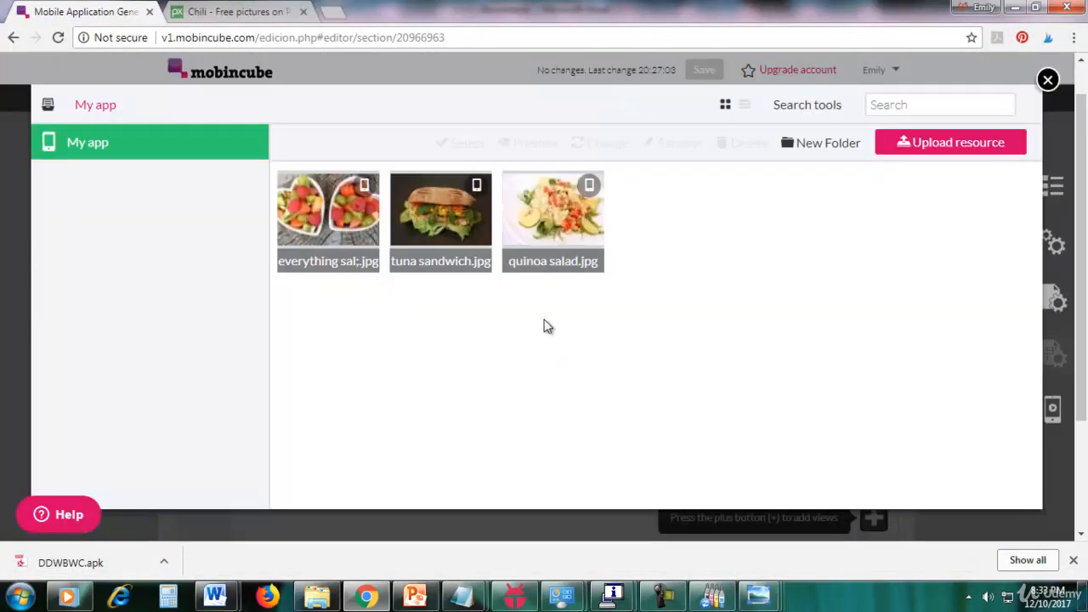
mouse_move(510, 270)
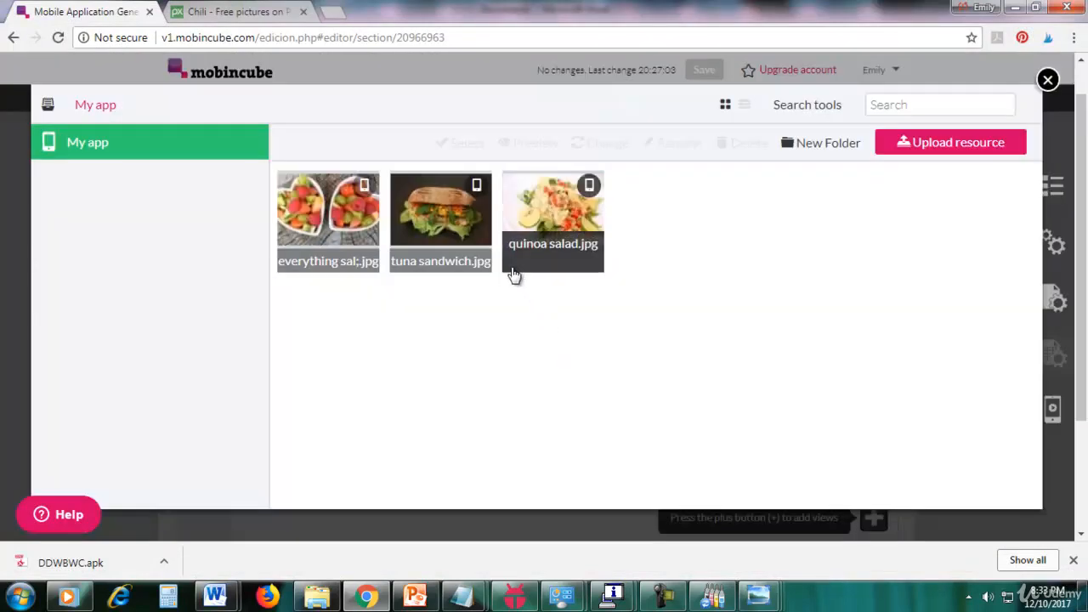
click(510, 263)
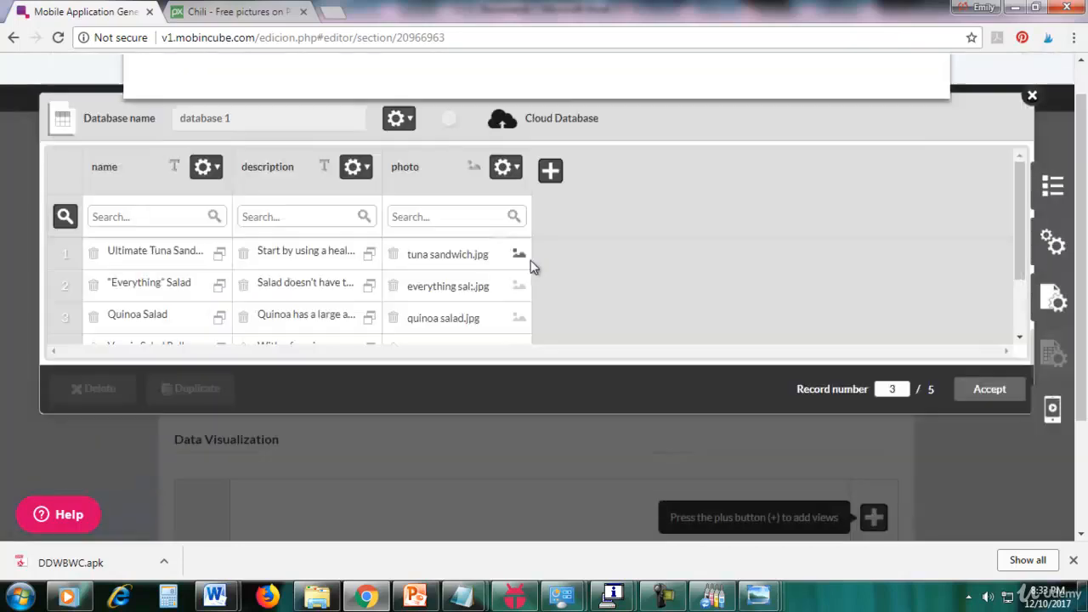
Step: Upload the local "veggie salad rolls" image as a resource and assign it as the Veggie Salad Rolls record's photo
scroll(1020, 221, down, 1)
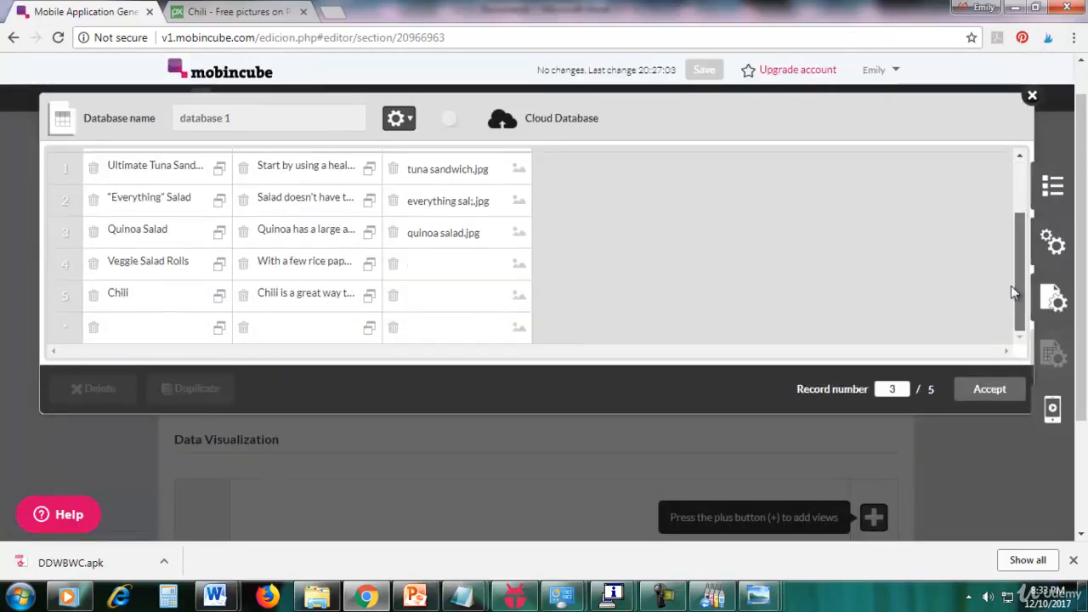
click(519, 268)
click(925, 146)
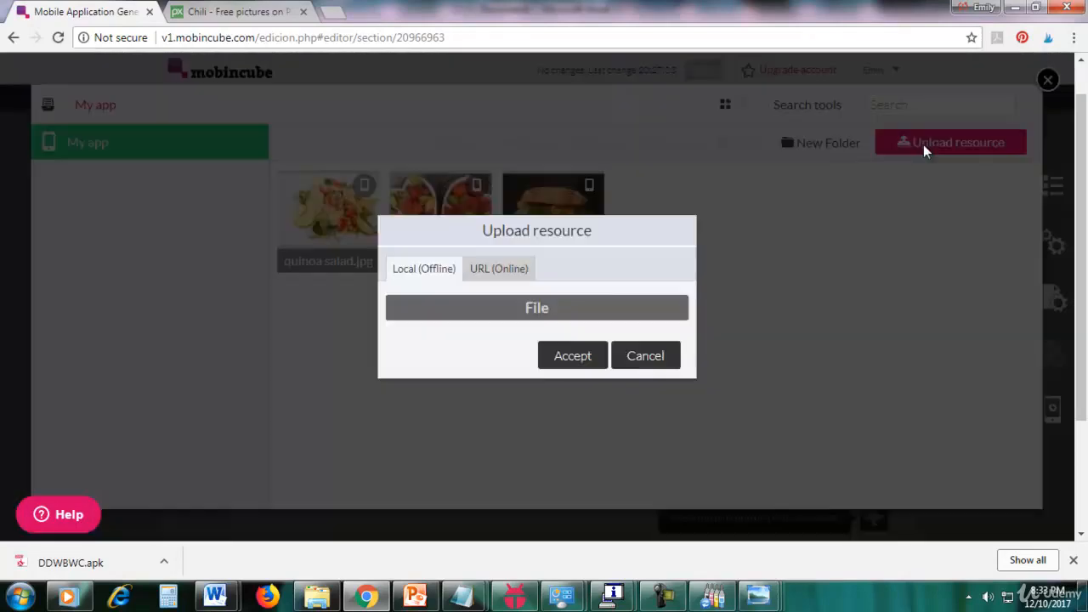
click(561, 317)
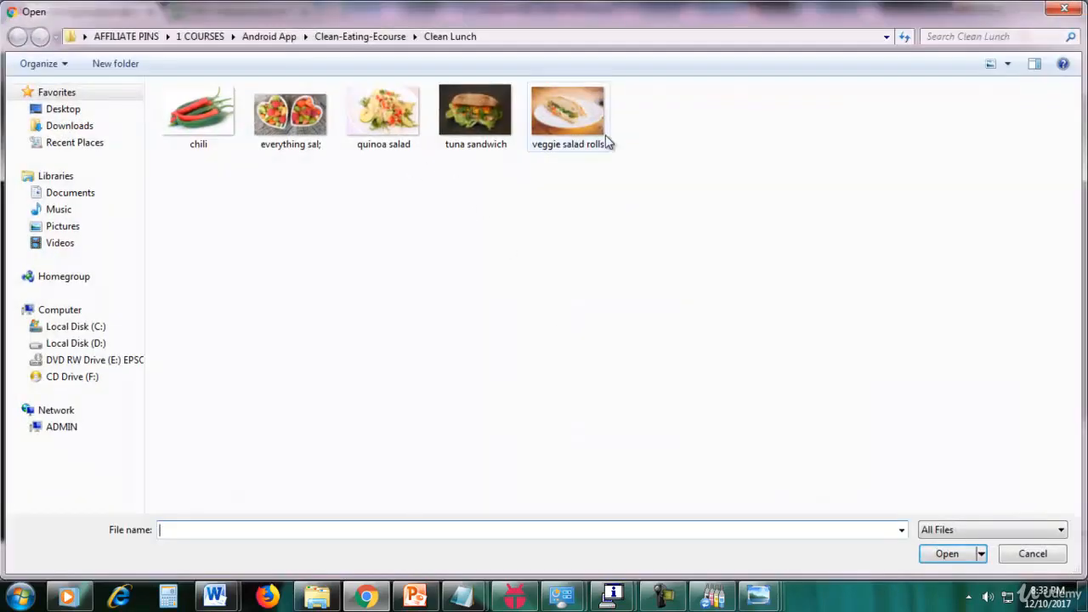
click(592, 140)
double_click(586, 133)
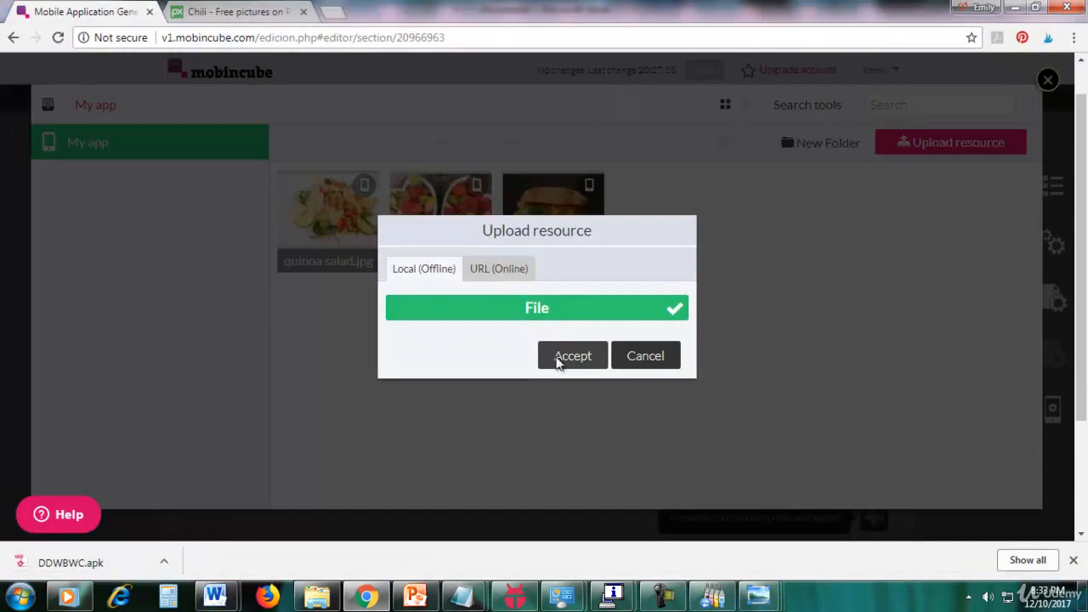
click(558, 360)
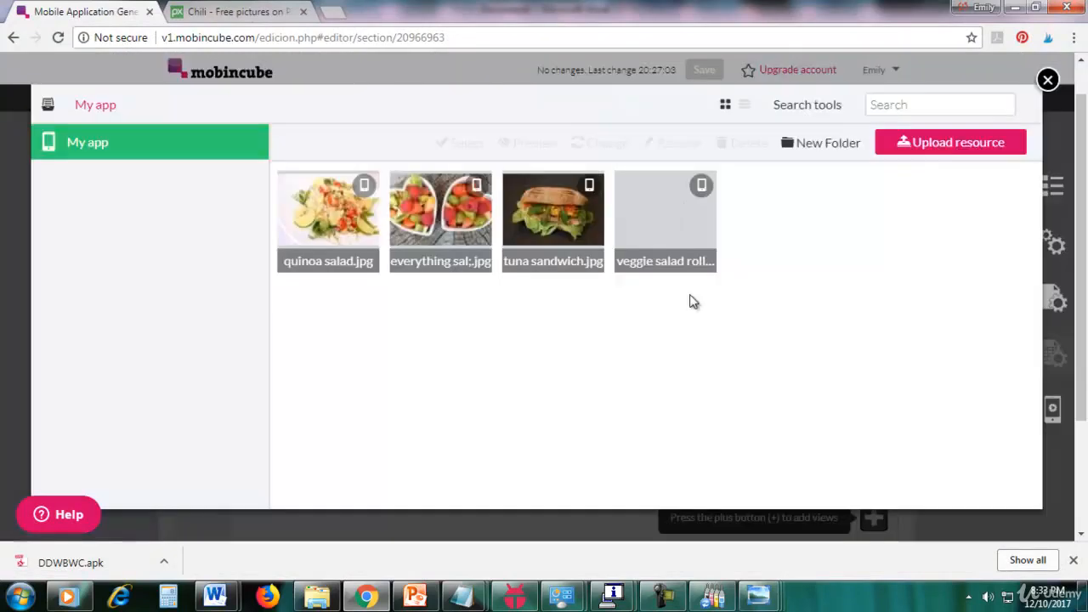
click(624, 260)
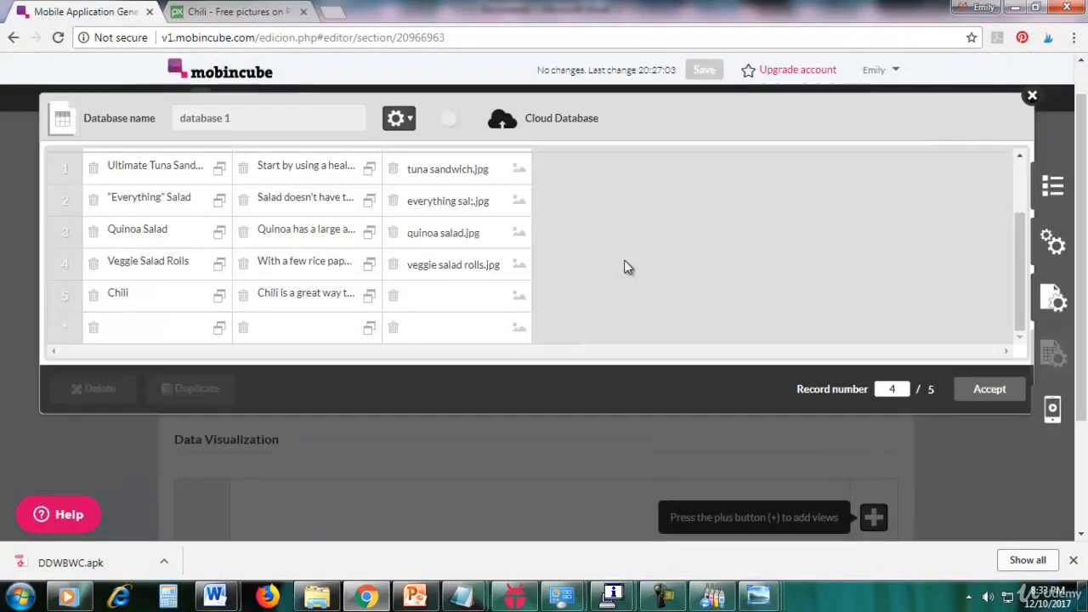
Step: Upload the local "chili" image as a resource and assign it as the Chili record's photo
click(518, 296)
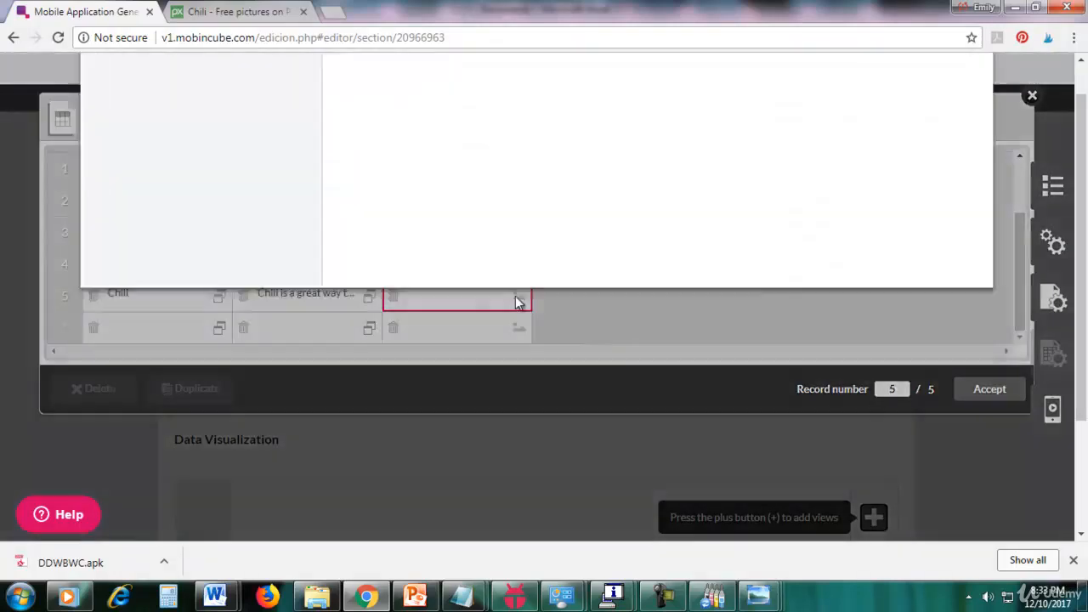
click(950, 145)
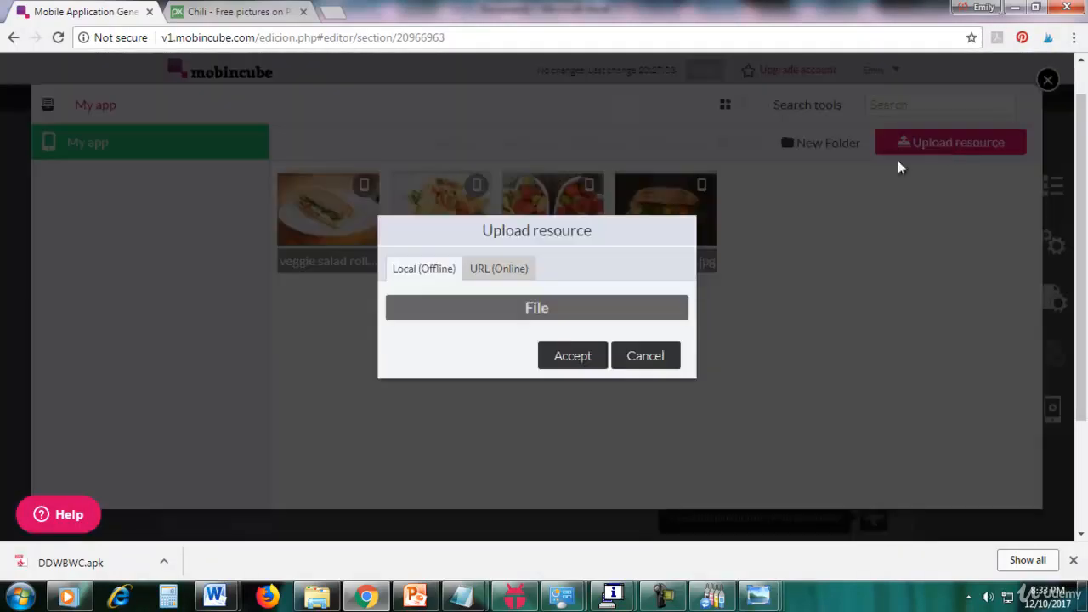
click(616, 310)
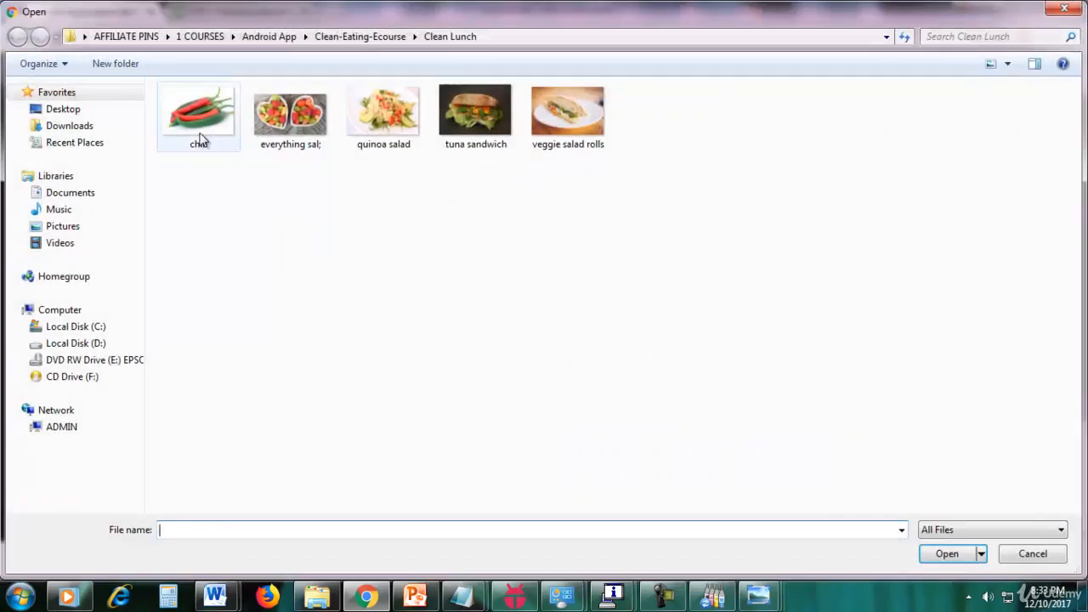
click(200, 138)
double_click(200, 138)
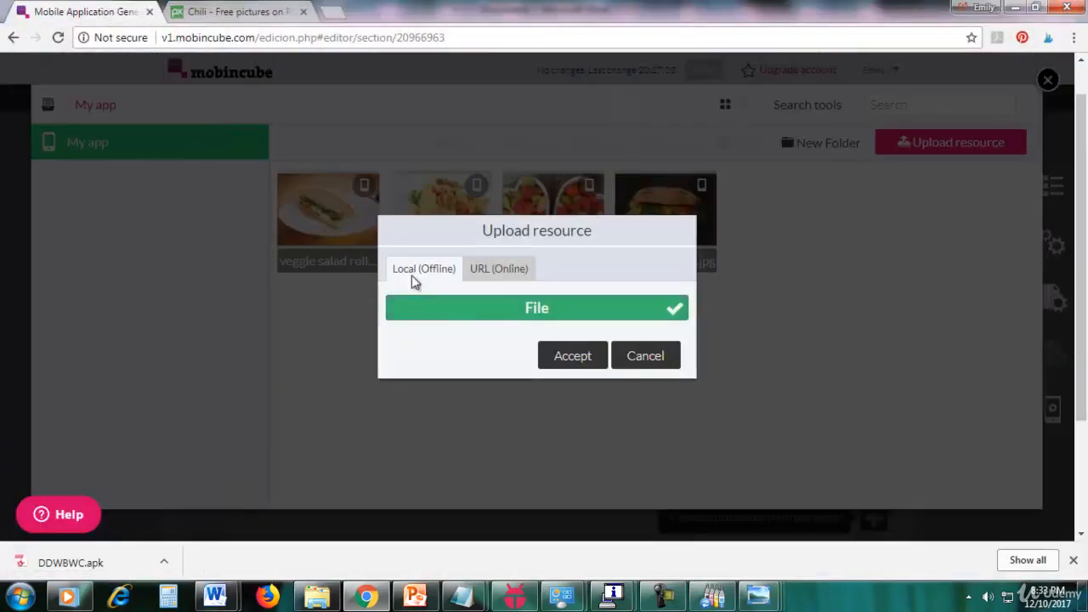
click(570, 357)
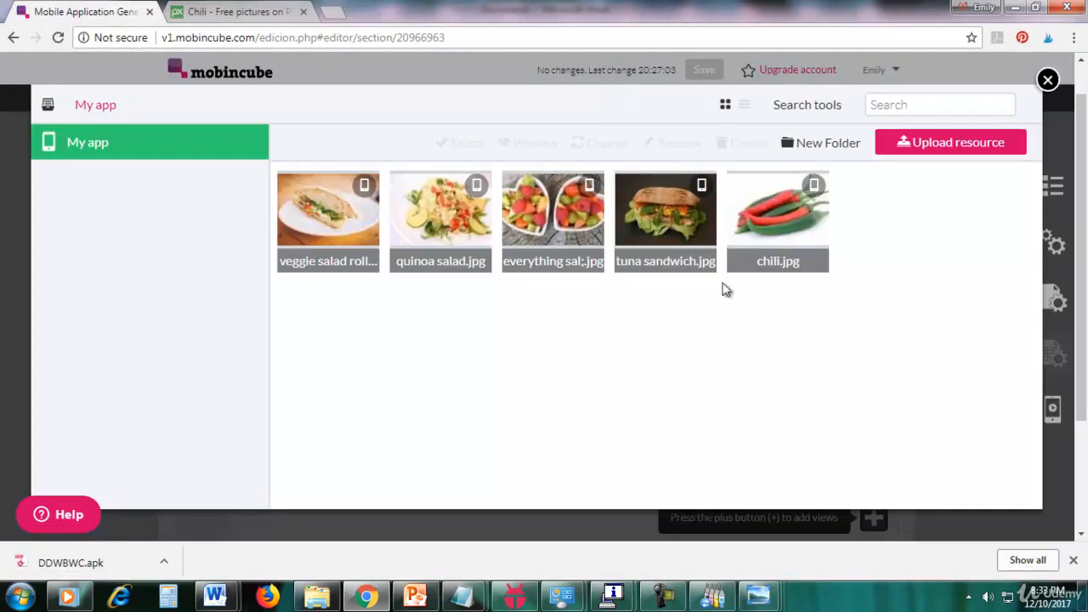
click(737, 257)
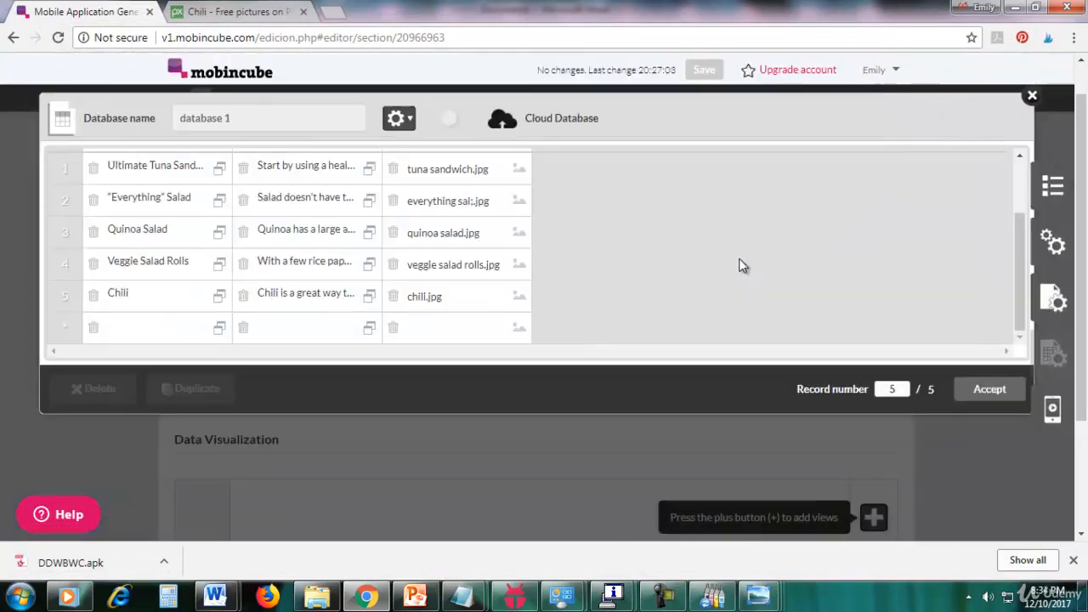
Step: Review the records' photo assignments and accept the database contents to return to the Data View section
scroll(933, 289, up, 2)
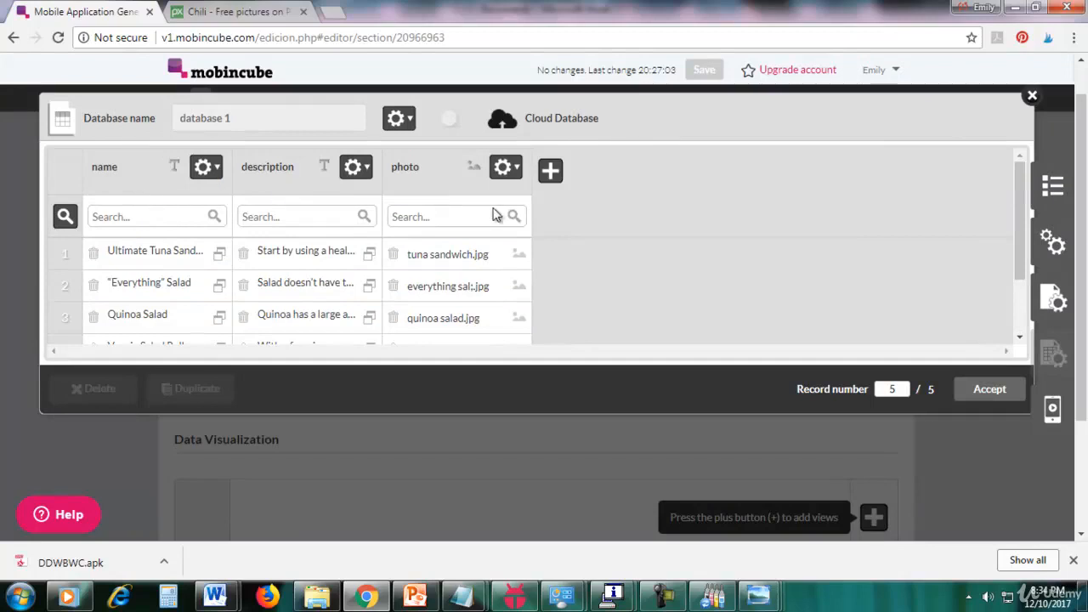
scroll(828, 264, down, 2)
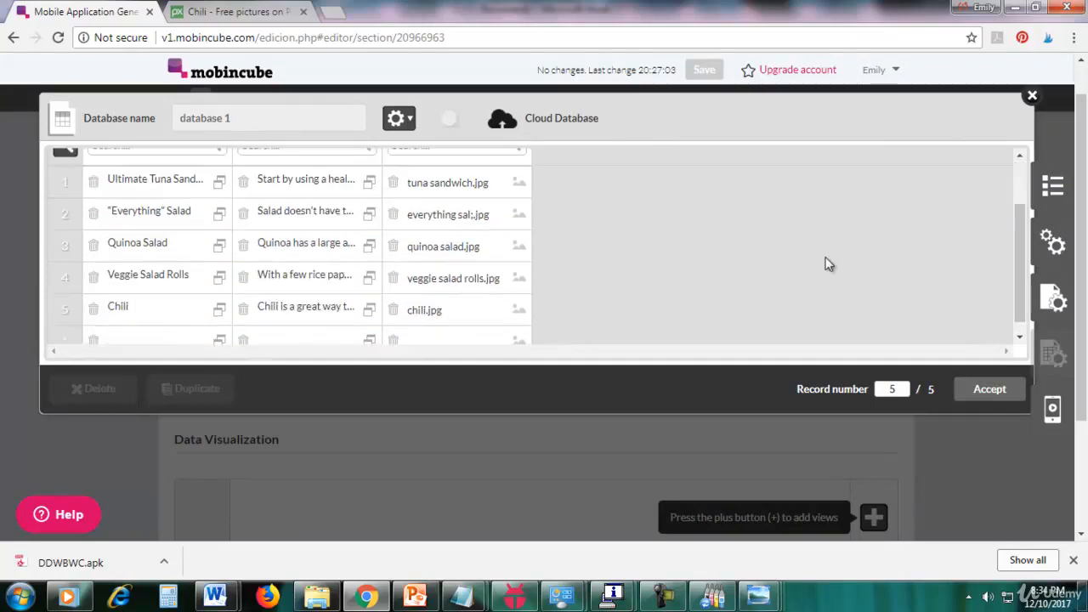
click(991, 396)
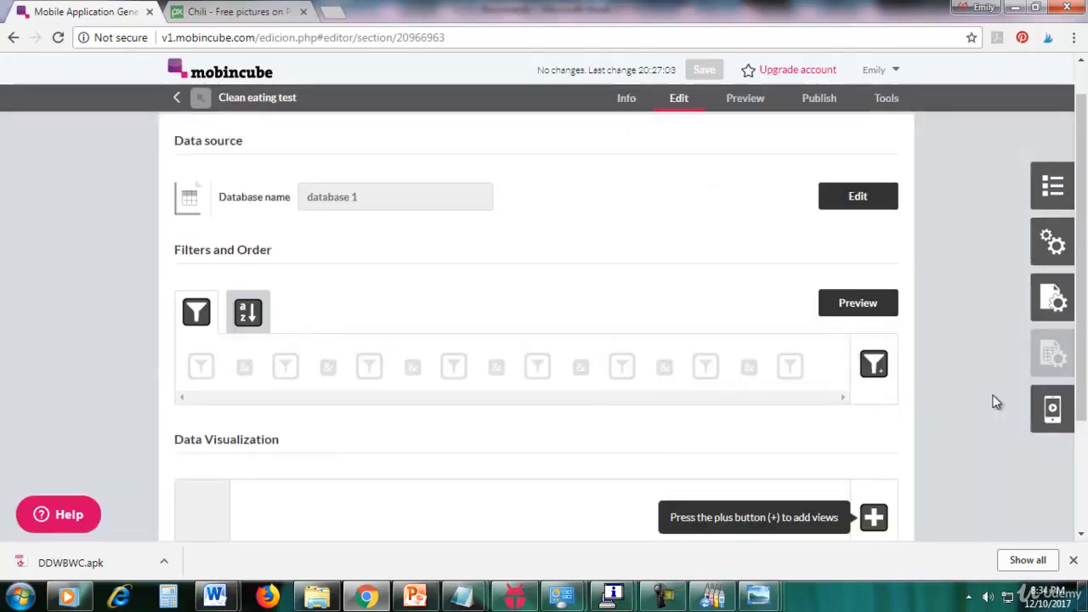
Step: Add a List View to the Data Visualization section of the recipe database
scroll(983, 401, down, 1)
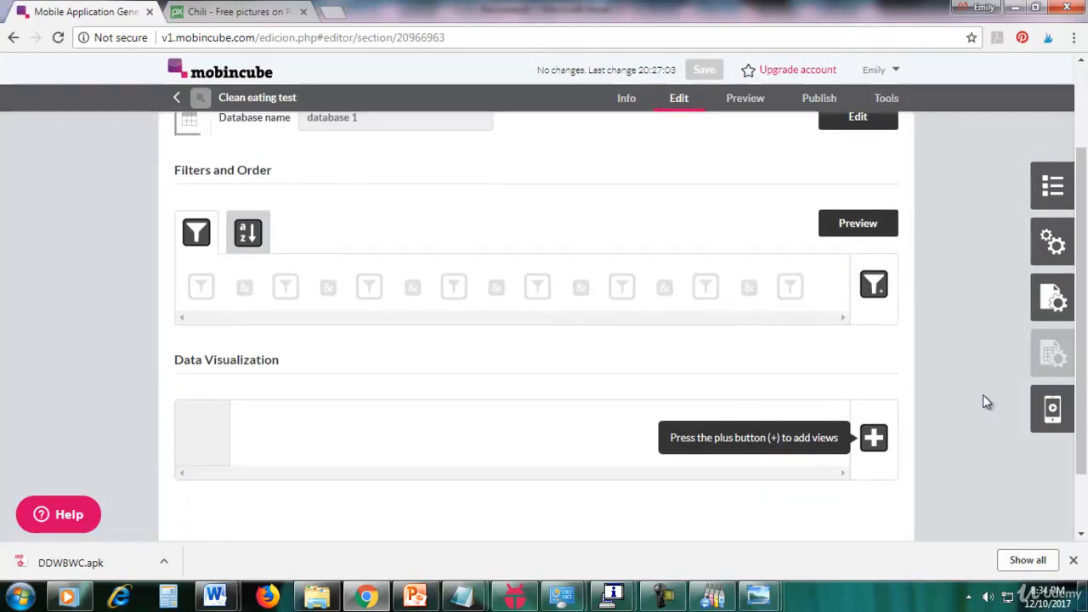
scroll(983, 401, up, 1)
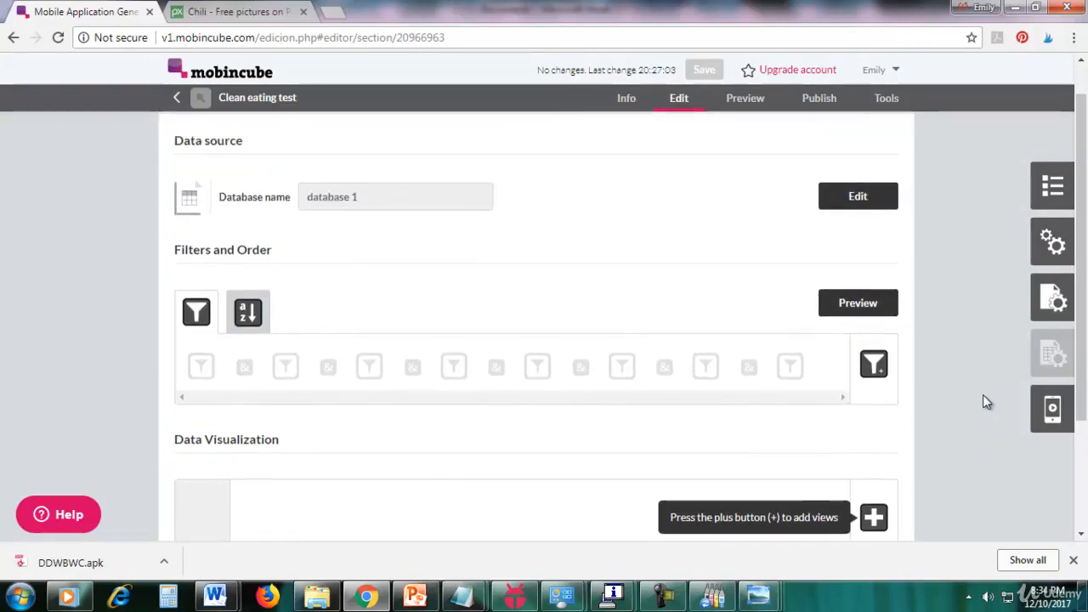
scroll(984, 401, down, 1)
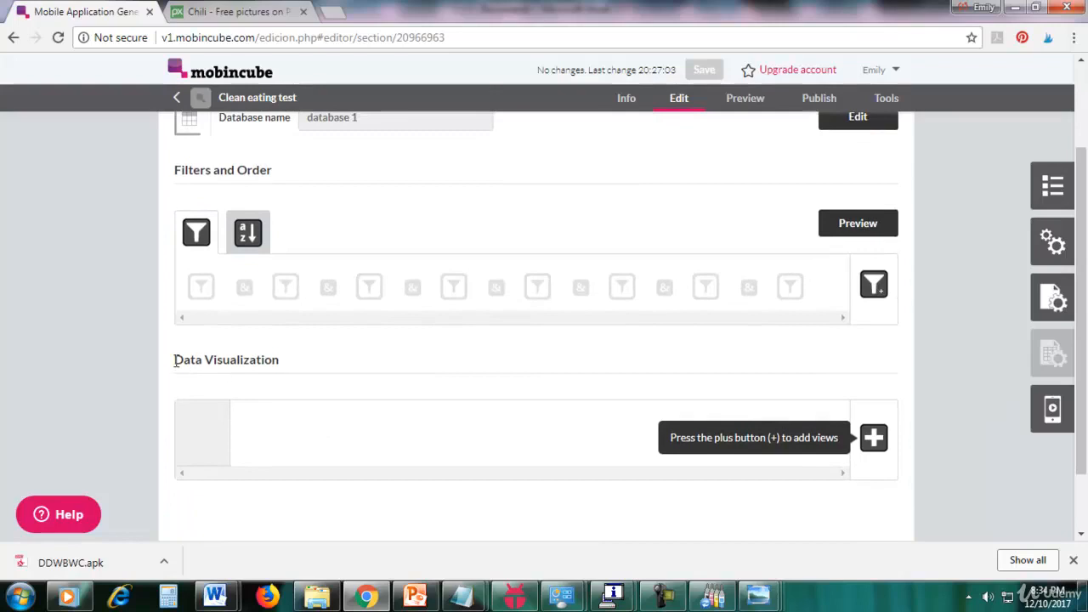
drag(176, 360, 276, 362)
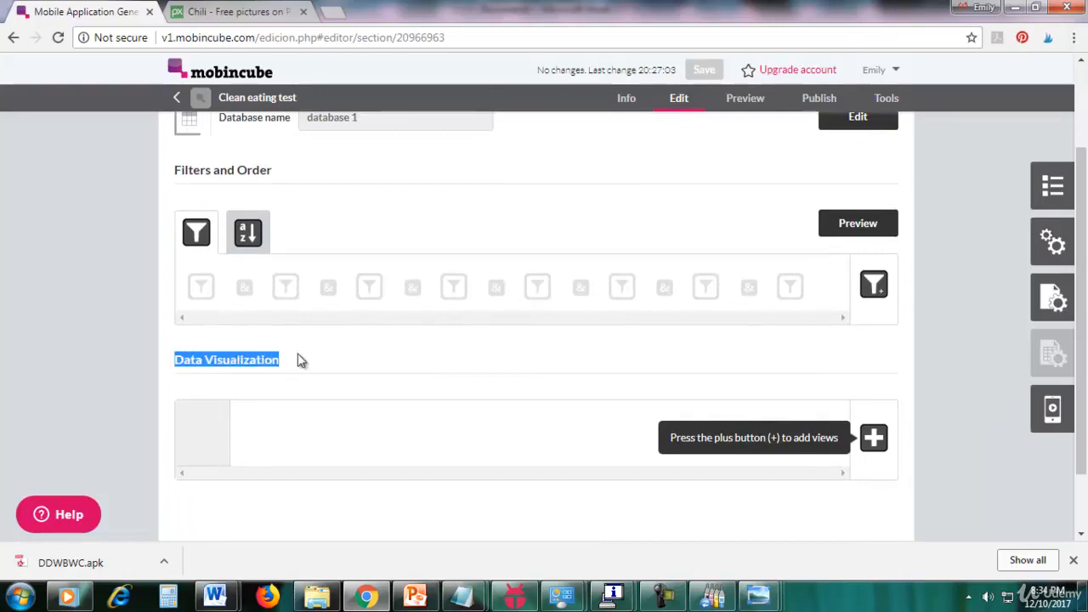
scroll(304, 363, up, 1)
click(334, 429)
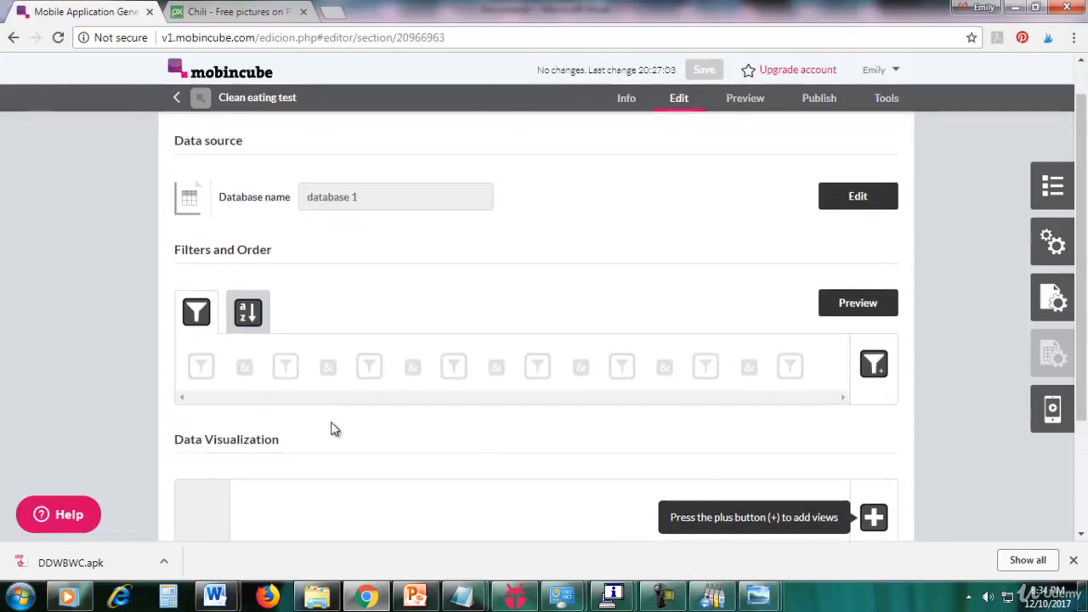
scroll(332, 427, down, 1)
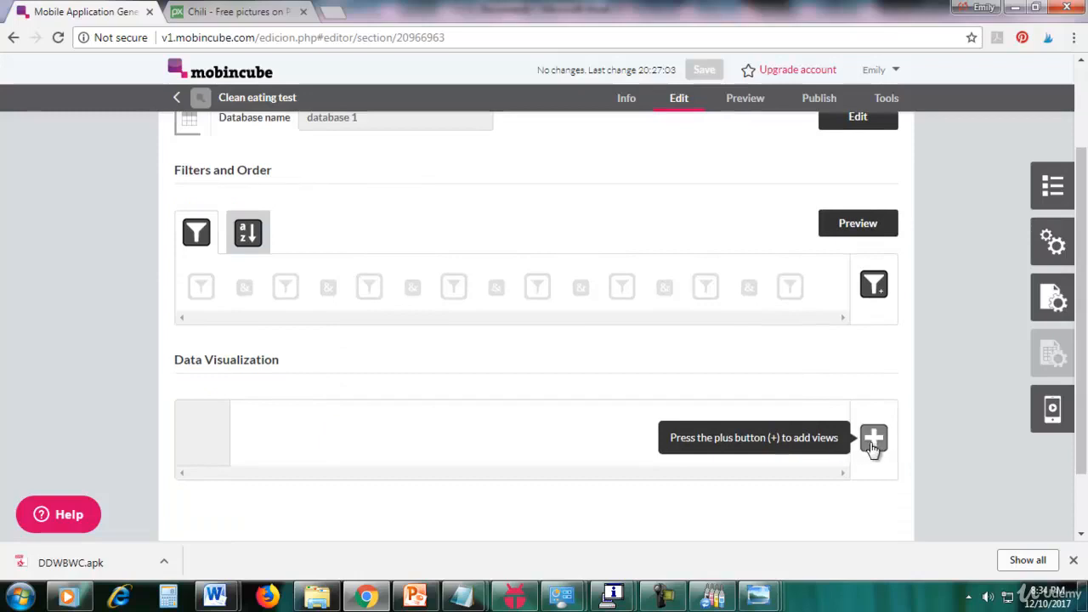
click(874, 439)
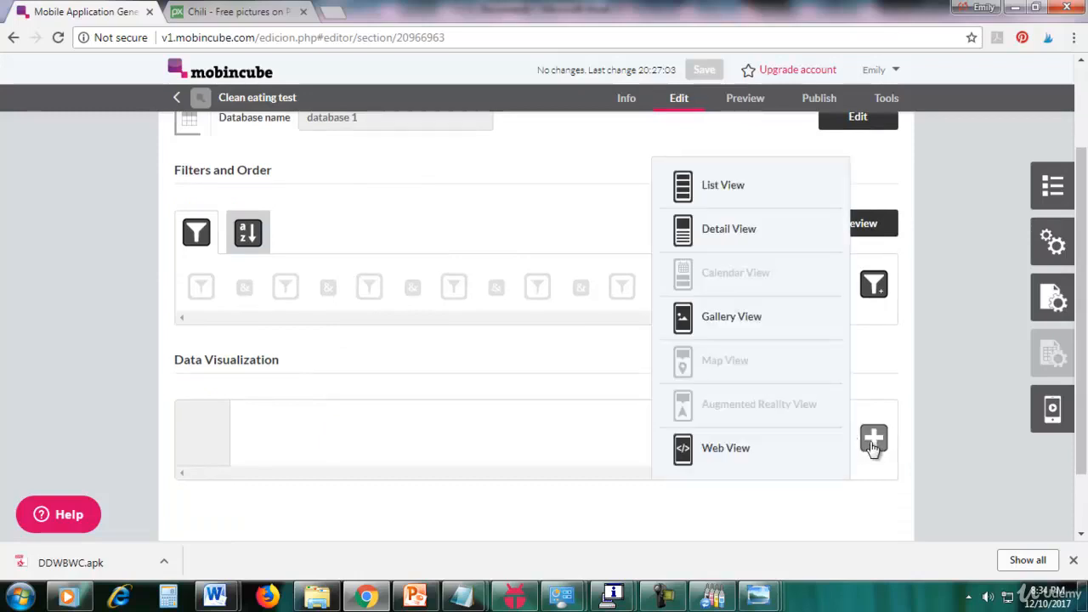
click(872, 436)
click(726, 189)
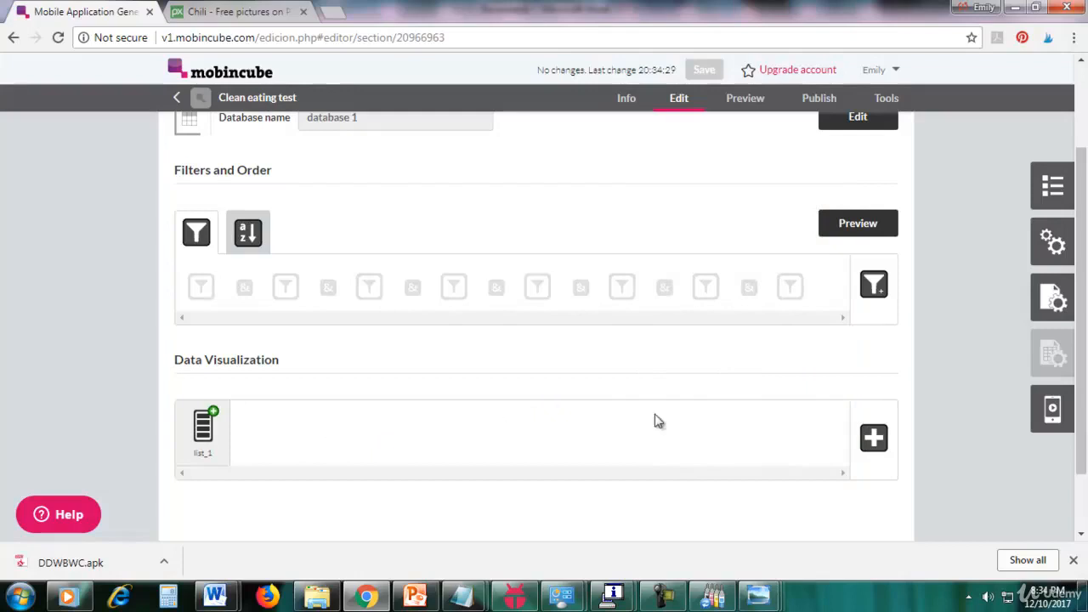
Step: Open the list_1 view for editing and add a Table element to its blank layout
scroll(654, 421, down, 1)
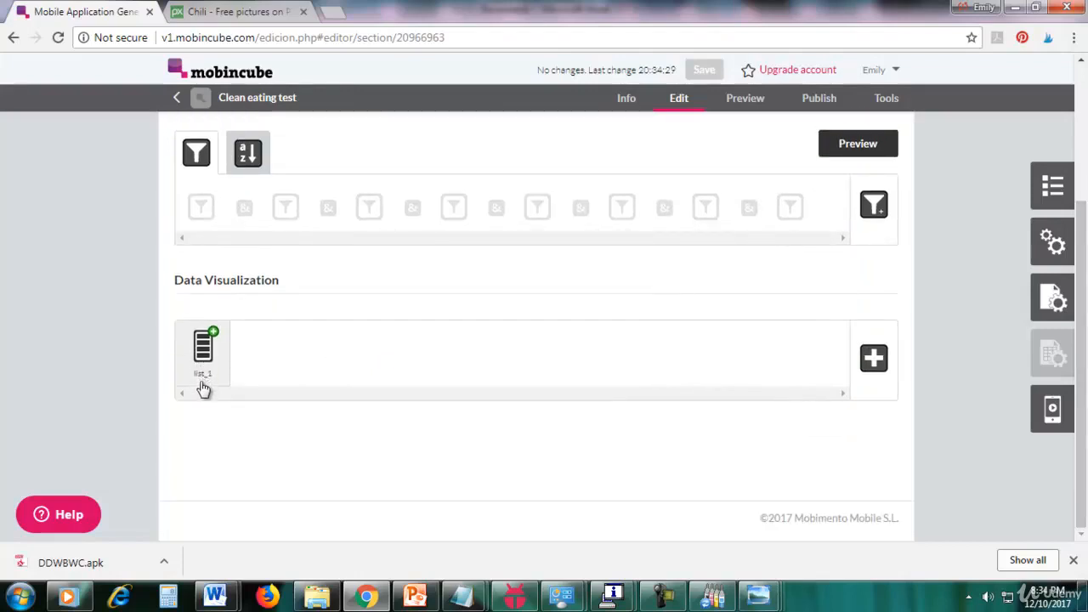
click(202, 355)
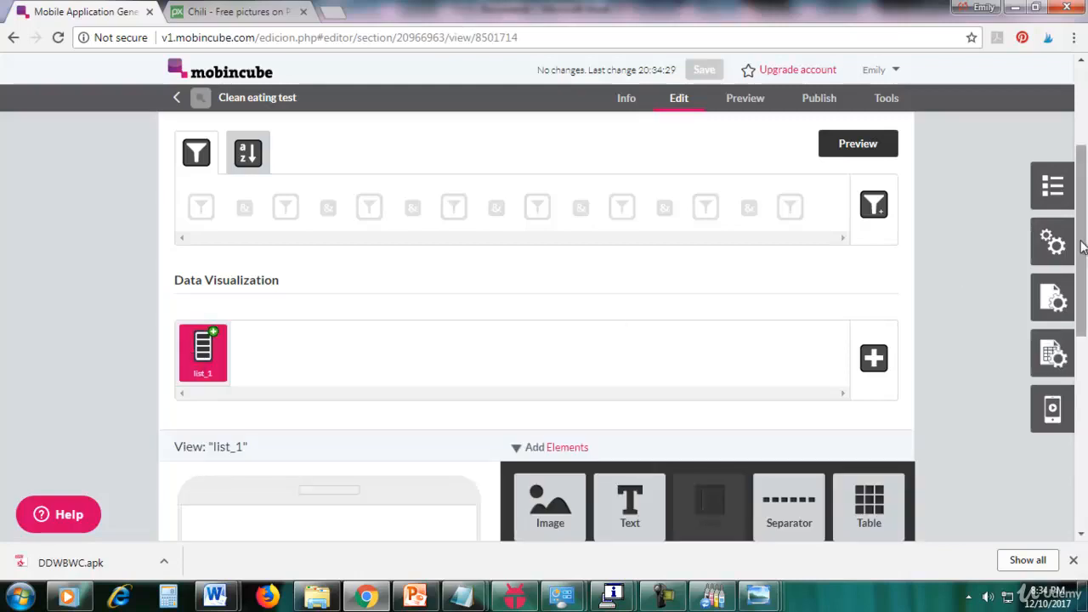
scroll(1082, 246, down, 2)
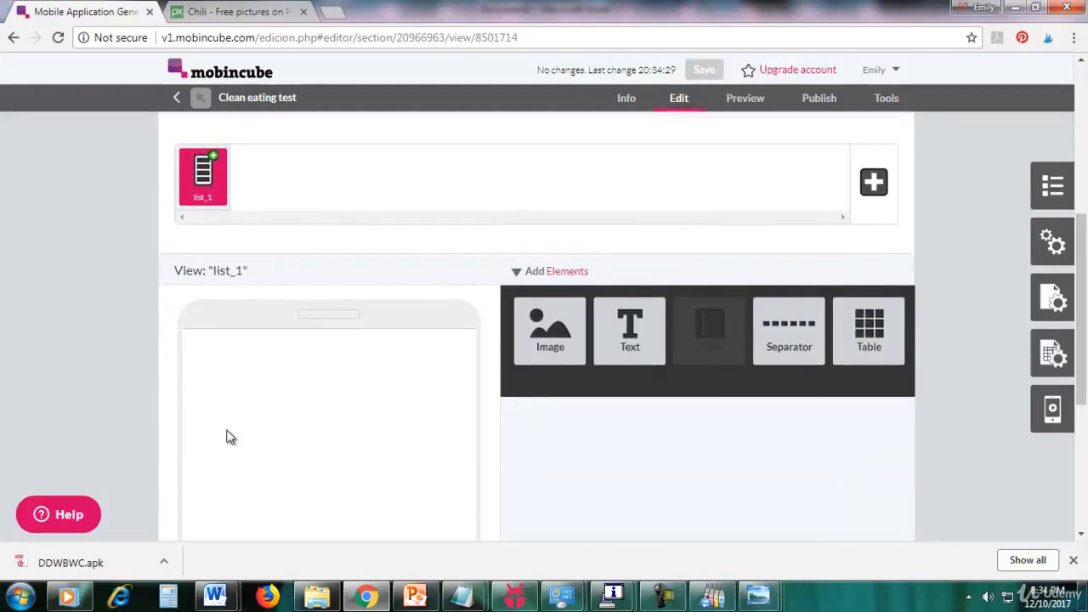
drag(1085, 226, 1085, 290)
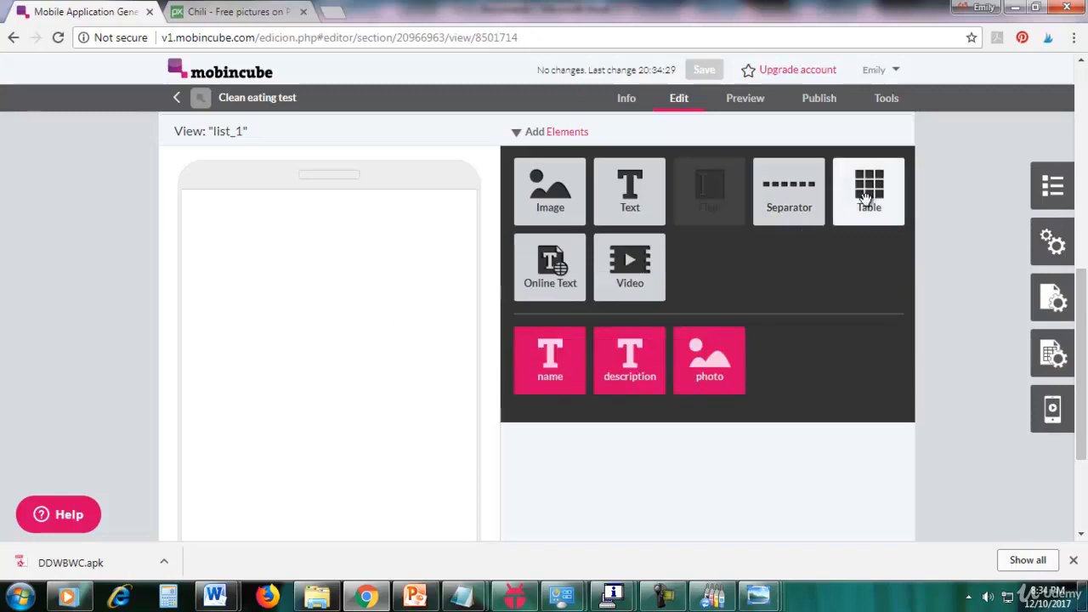
drag(864, 195, 255, 312)
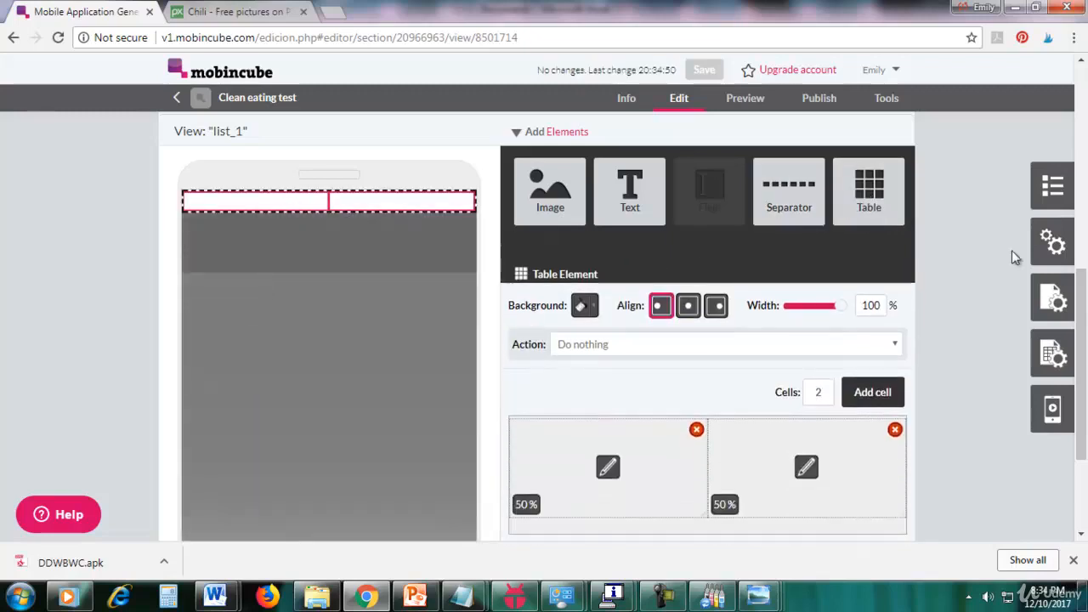
Step: Set the width of the table's first cell to 25% and its second cell to 75%
drag(1079, 308, 1079, 335)
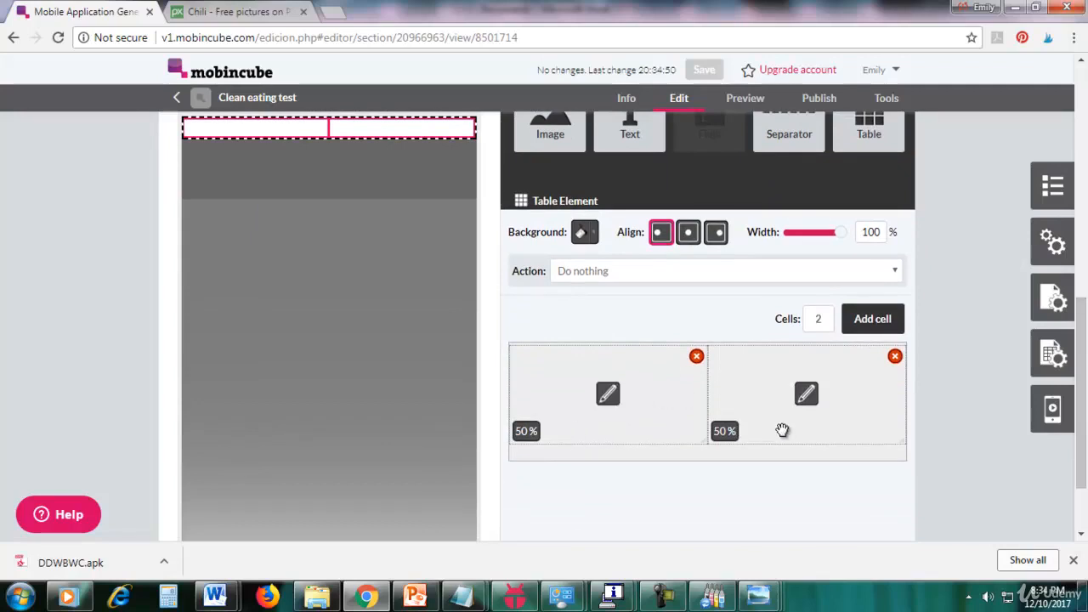
click(607, 400)
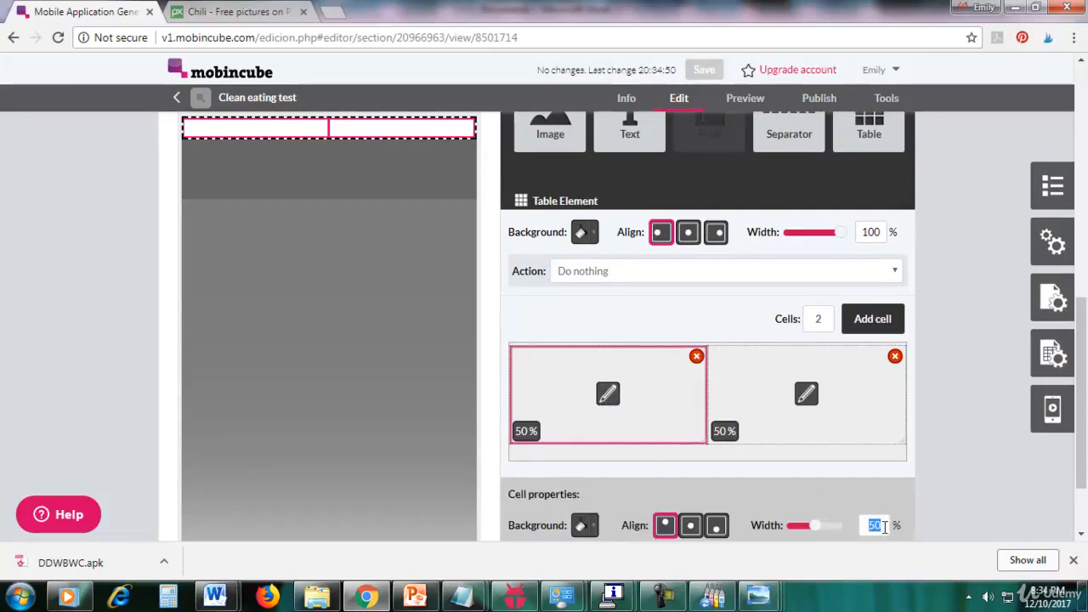
scroll(886, 522, down, 2)
text(25)
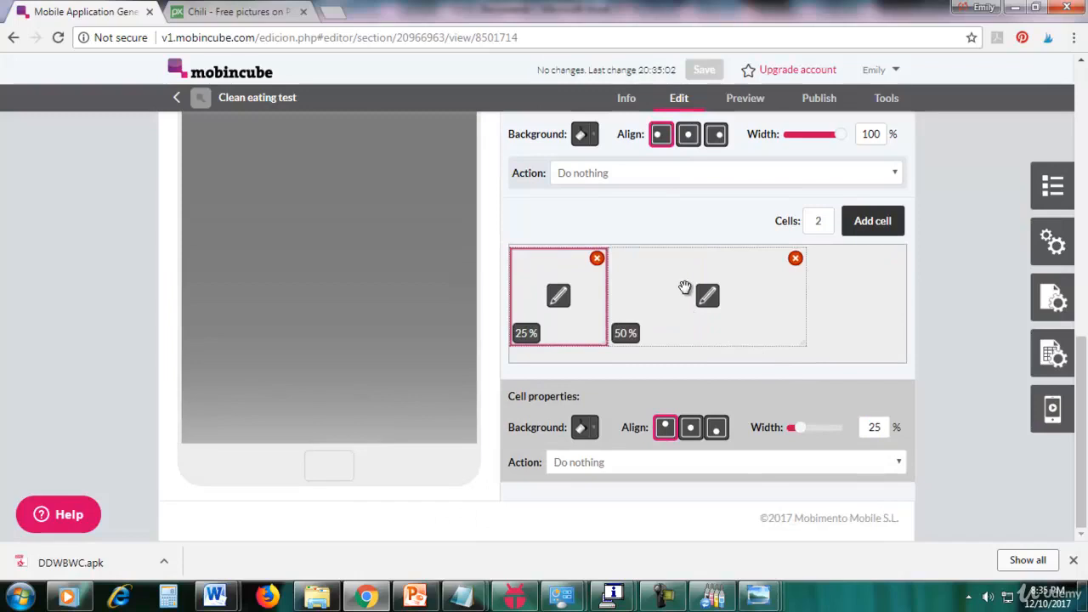
click(704, 297)
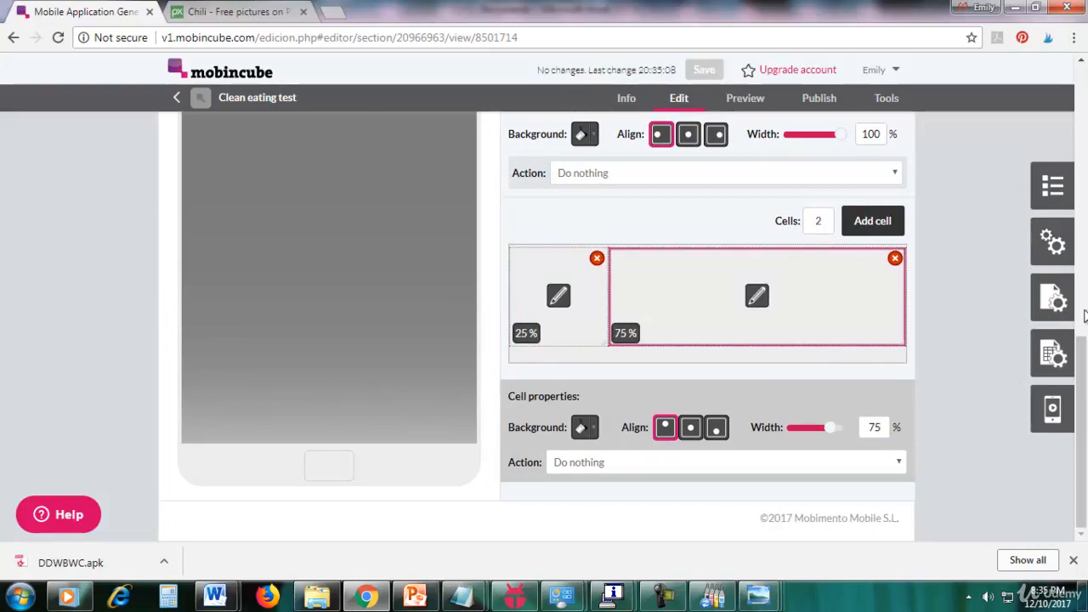
Step: Place the photo field in the table's 25% cell and the name field in its 75% cell
drag(1083, 353, 1086, 288)
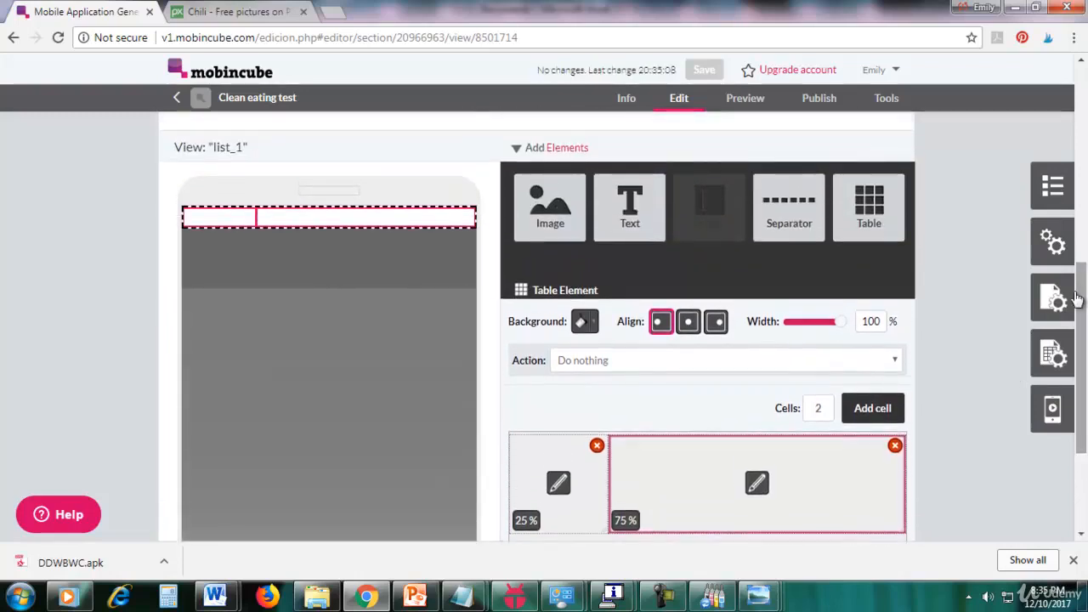
mouse_move(566, 198)
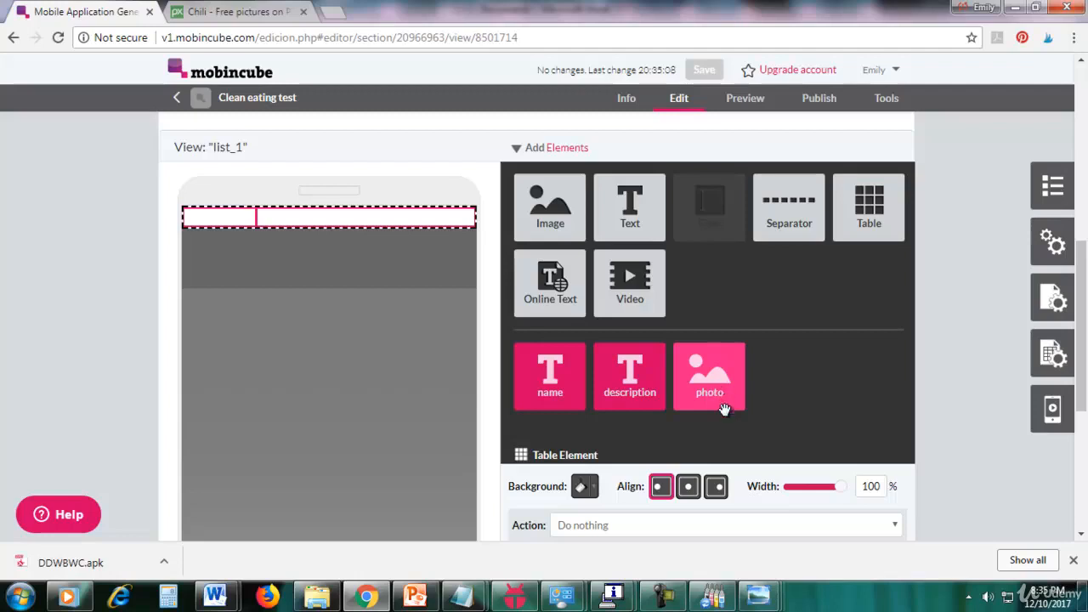
drag(723, 405, 238, 247)
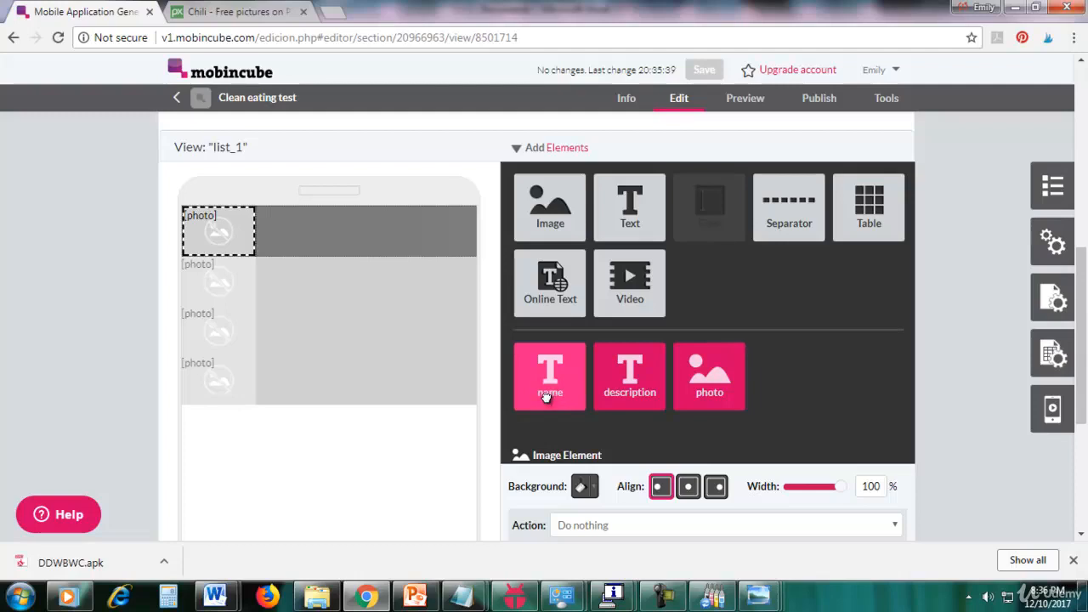
drag(546, 397, 325, 238)
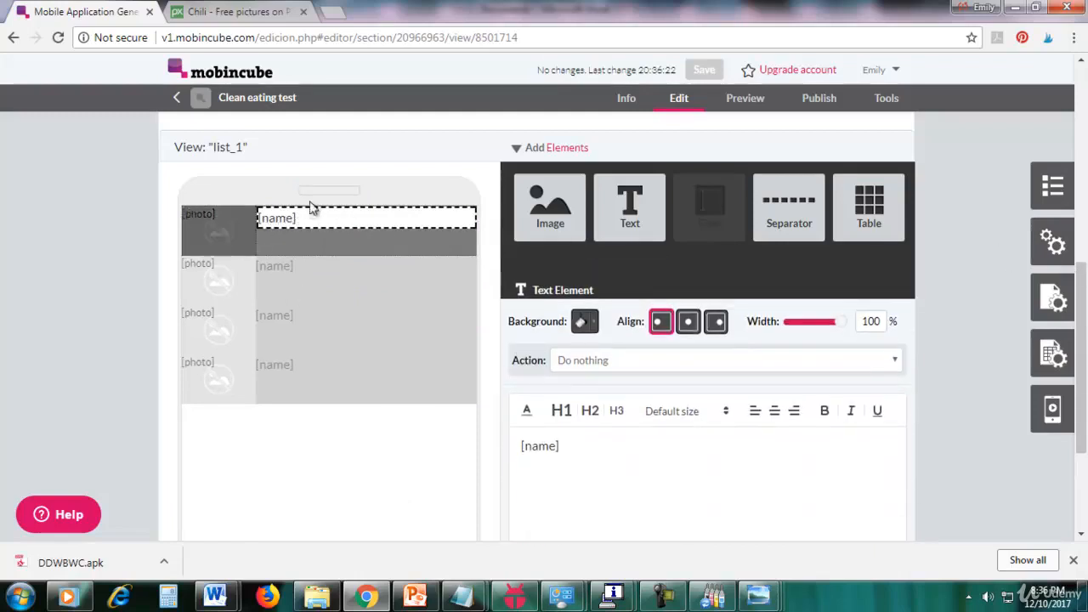
Step: Set the name text element's width to 91% and centre the element within its cell
mouse_move(778, 300)
drag(843, 329, 832, 328)
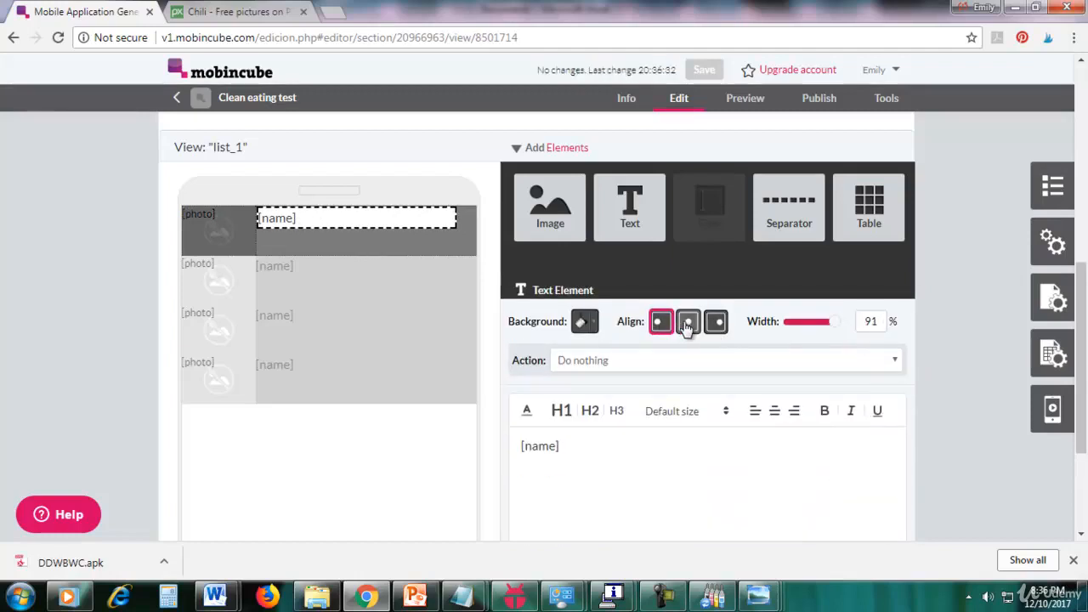
click(690, 322)
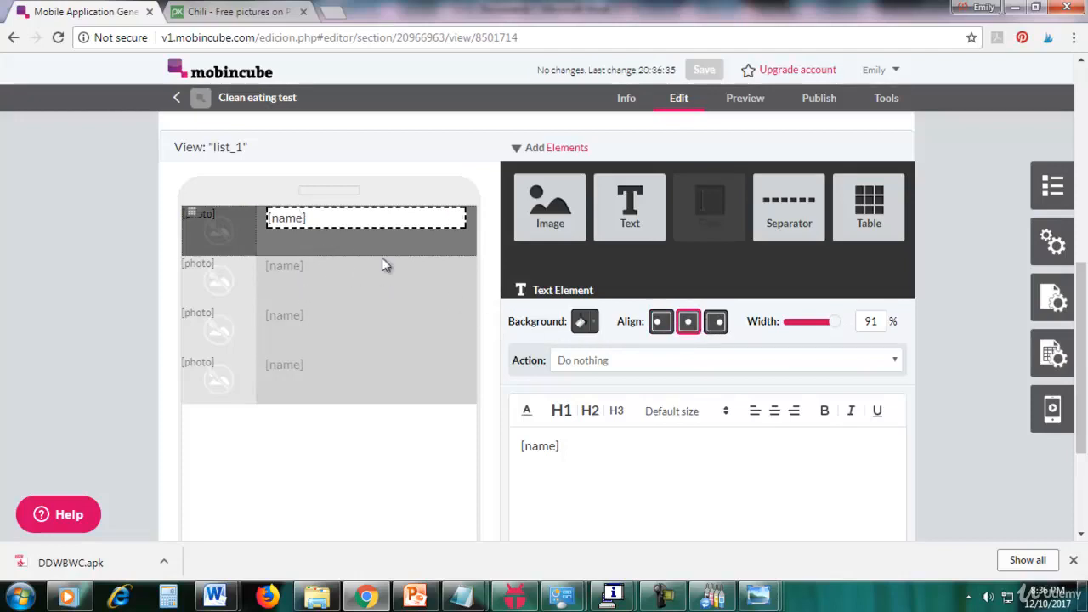
Step: Switch to KOPLAYER and compare how the running app's recipe list displays each photo and name with the list_1 layout
drag(1080, 274, 1081, 168)
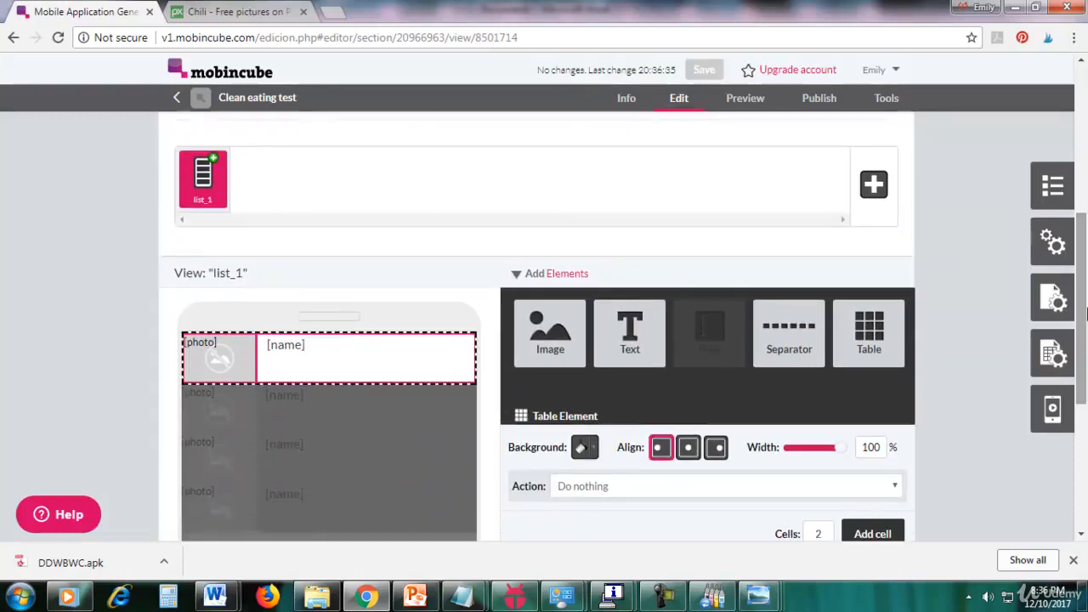
drag(1081, 311, 1082, 371)
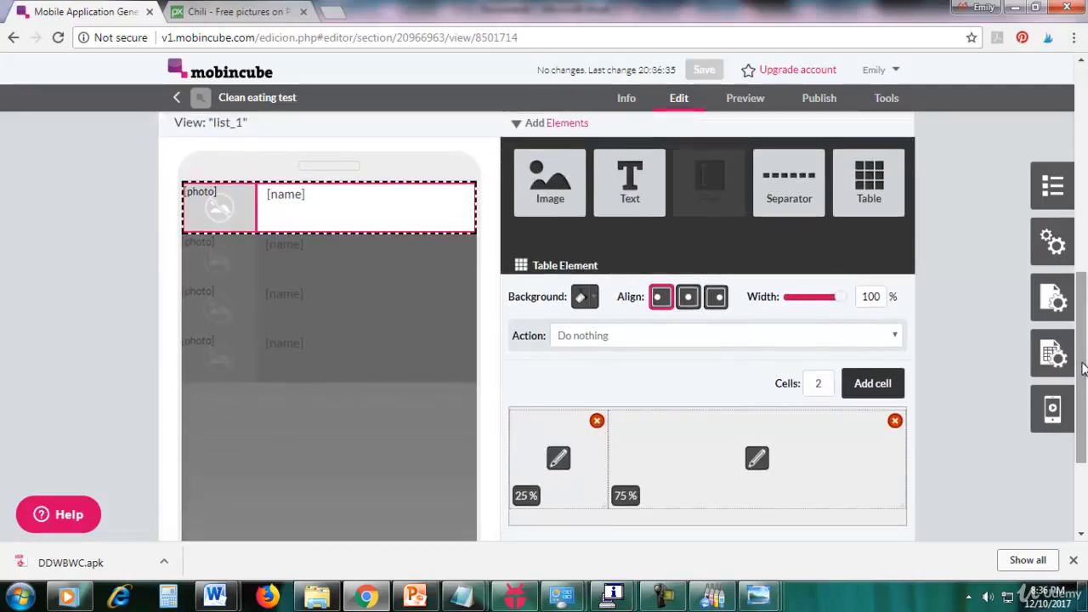
click(514, 596)
drag(546, 16, 666, 77)
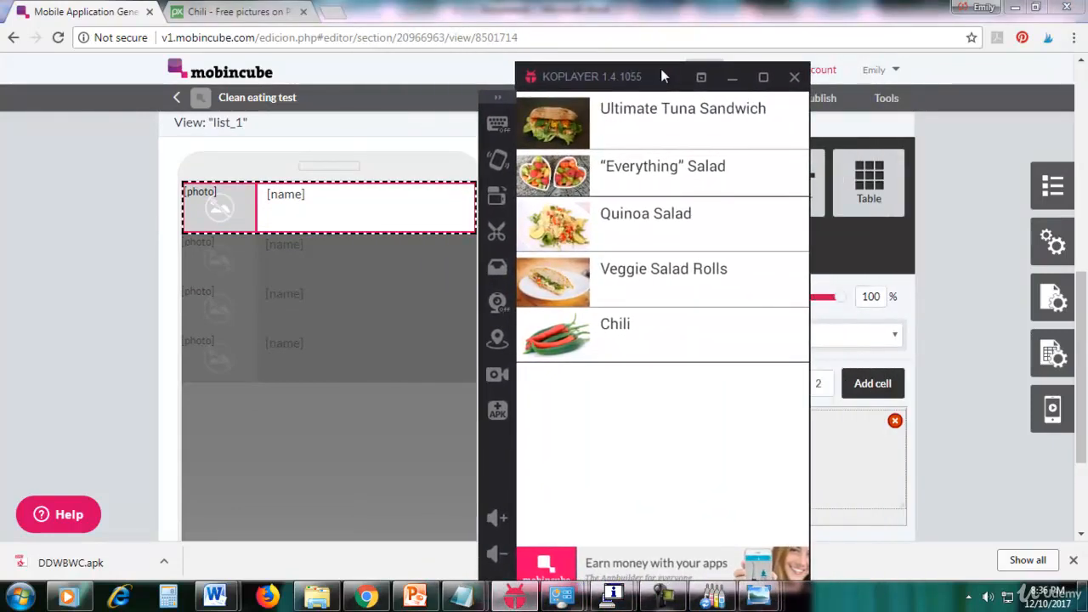
click(765, 77)
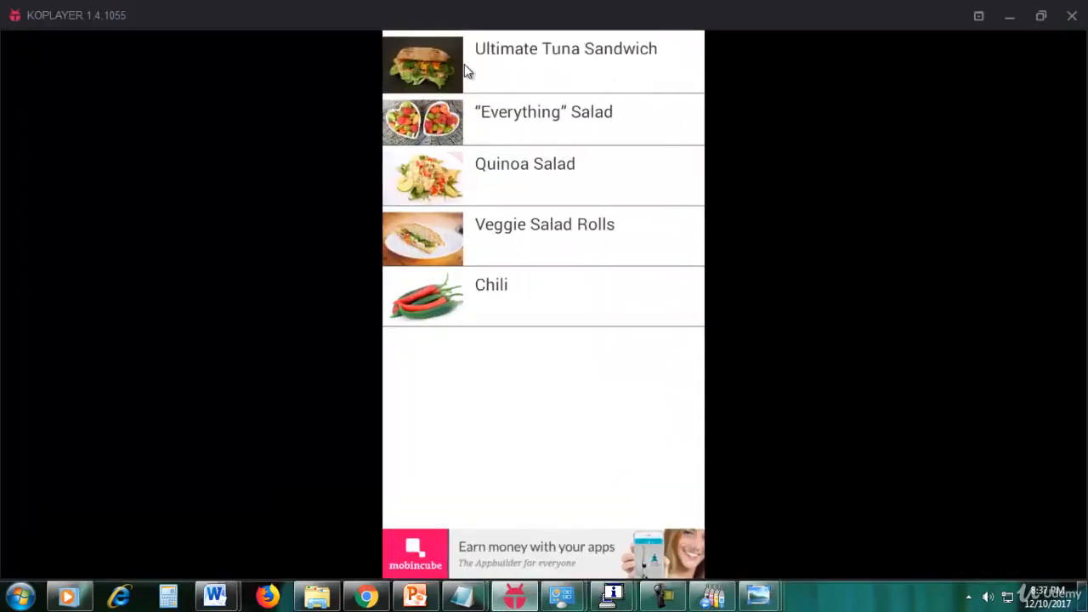
click(1041, 15)
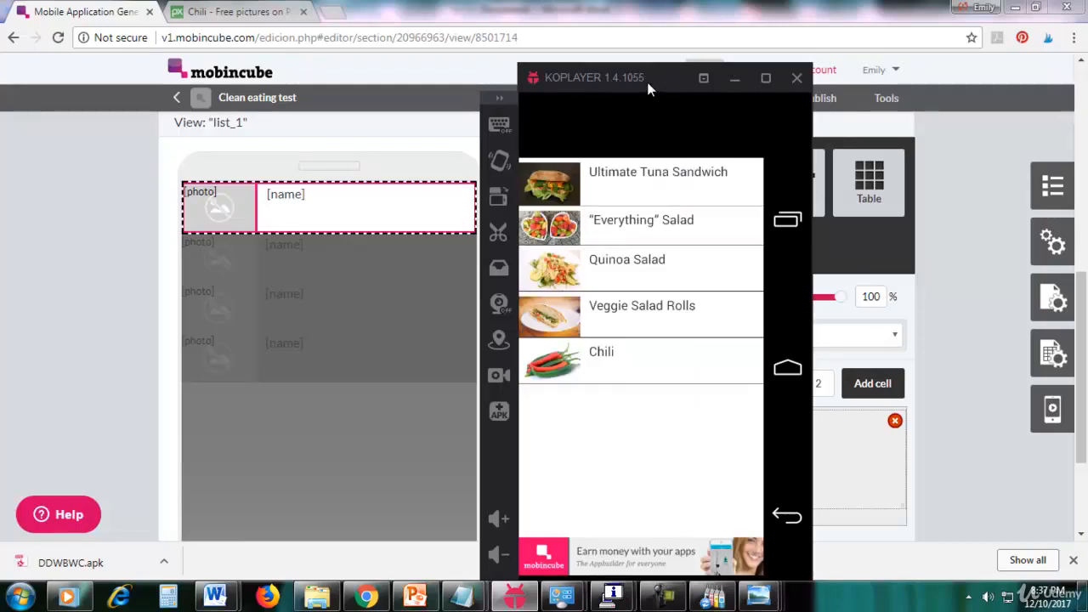
drag(647, 88, 669, 70)
mouse_move(221, 211)
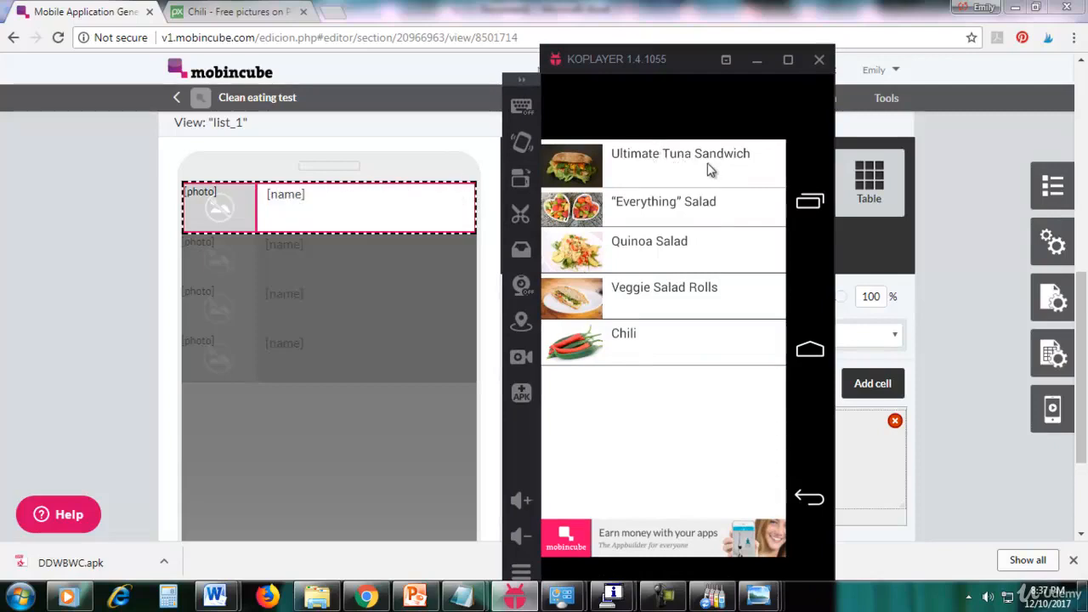
click(756, 60)
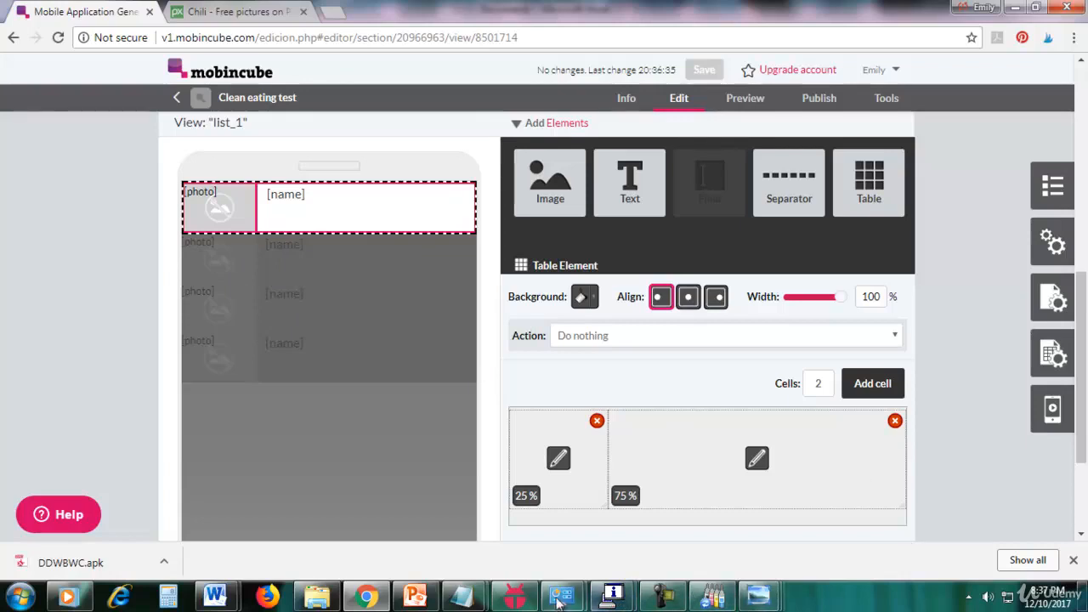
click(514, 597)
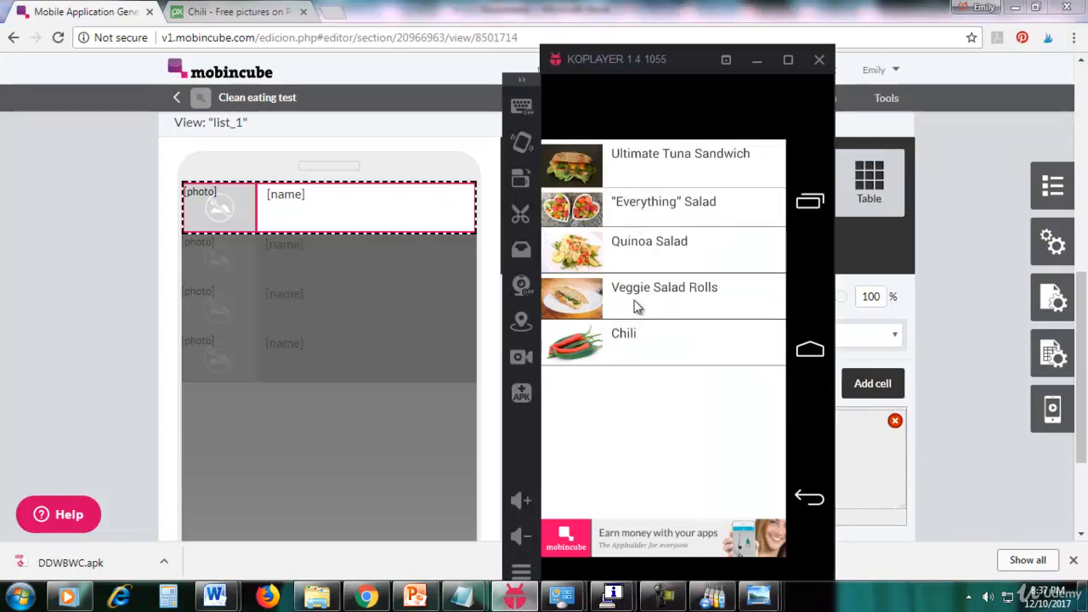
click(757, 58)
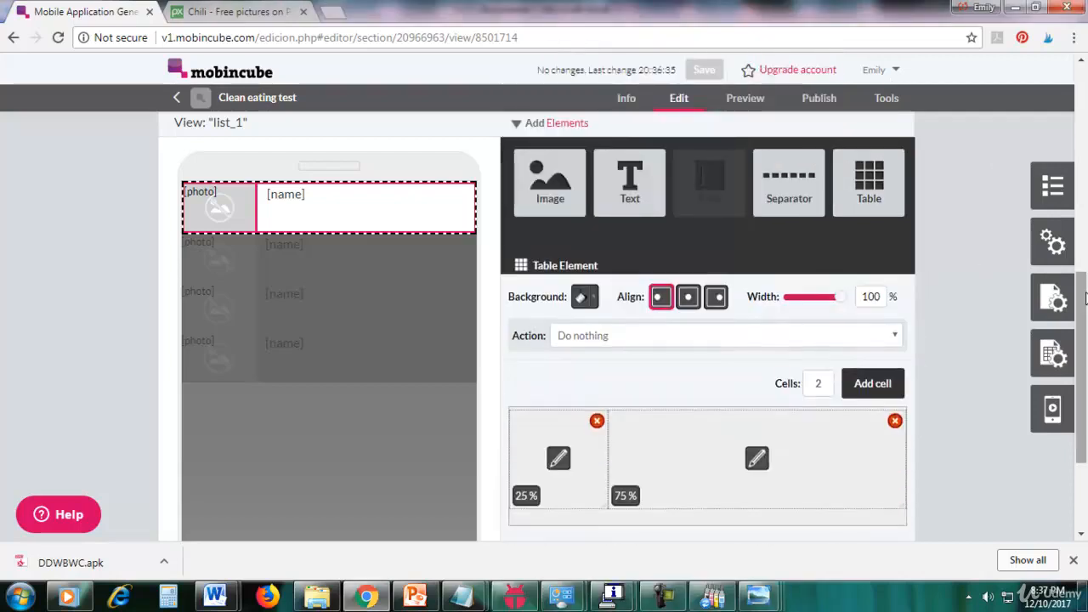
Step: Add a Detail View to the Data Visualization section of the recipe database
drag(1082, 298, 1087, 161)
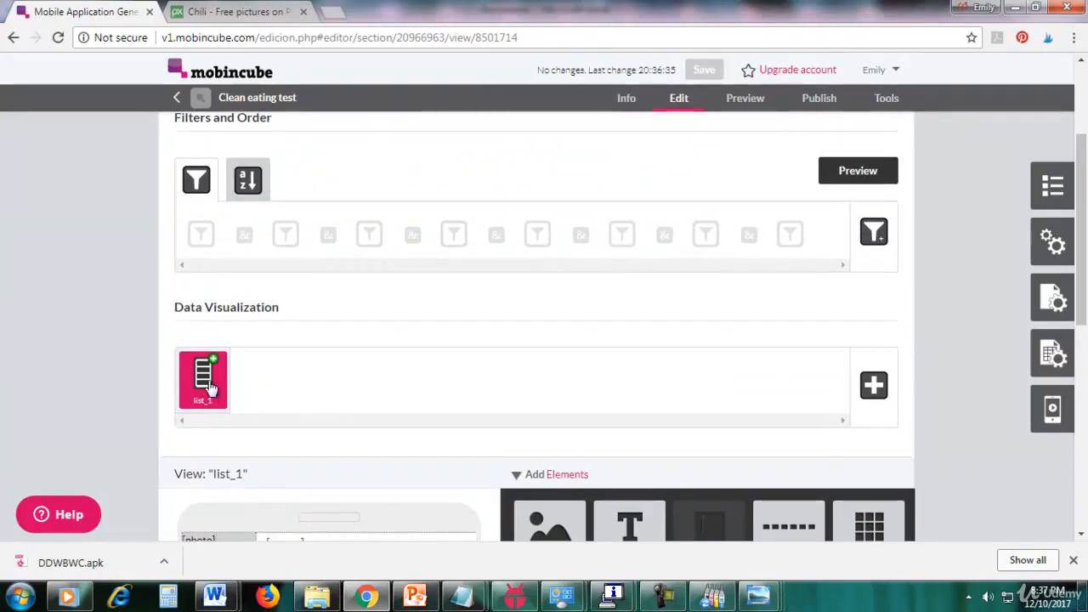
click(874, 387)
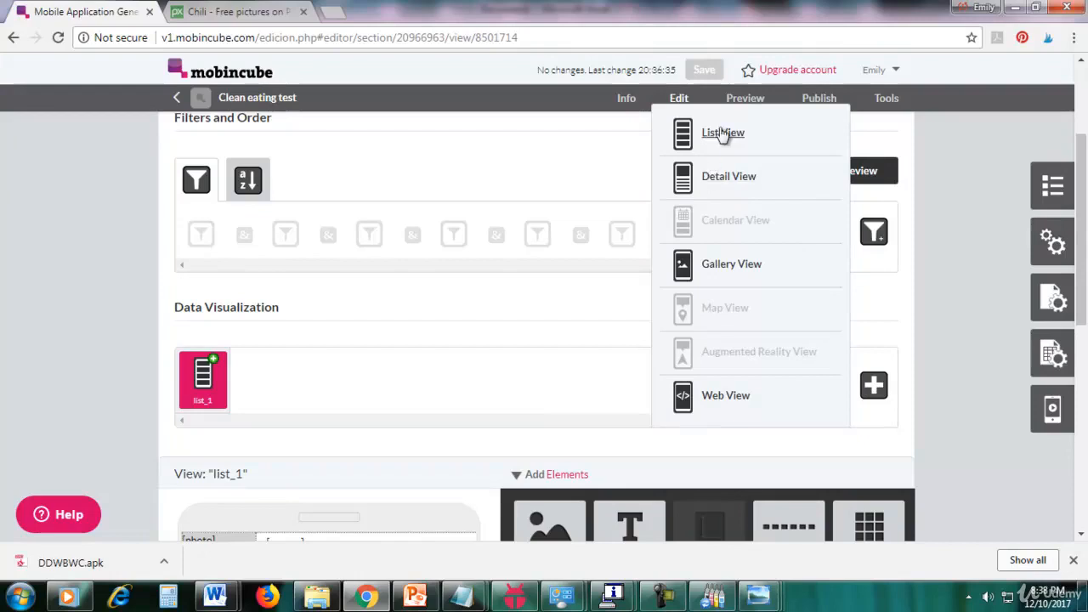
click(747, 186)
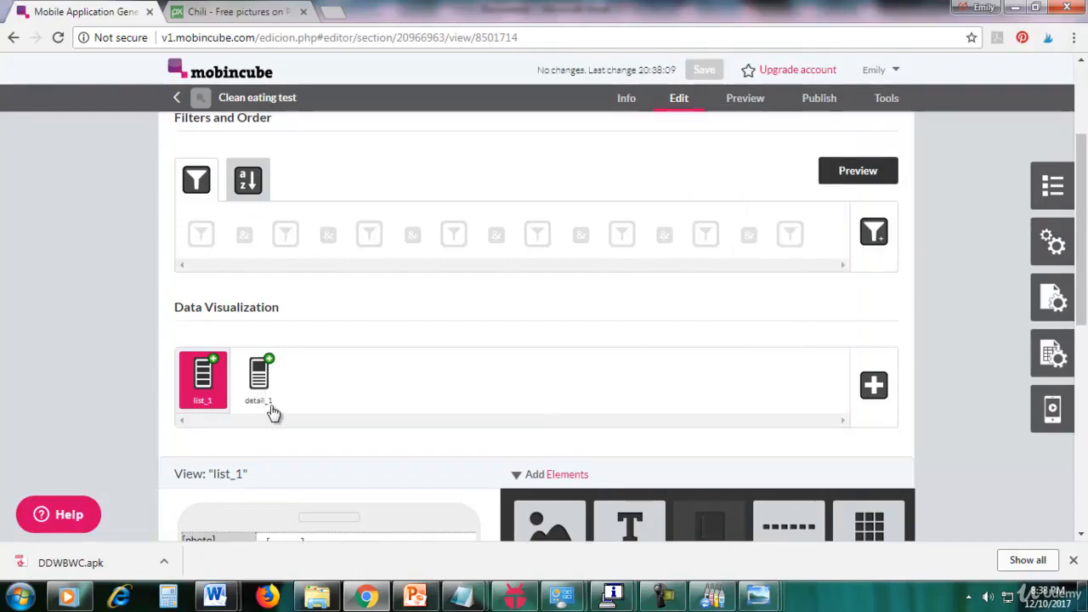
Step: Open the detail_1 view for editing and add the photo field at the start of its blank layout
drag(1083, 234, 1084, 263)
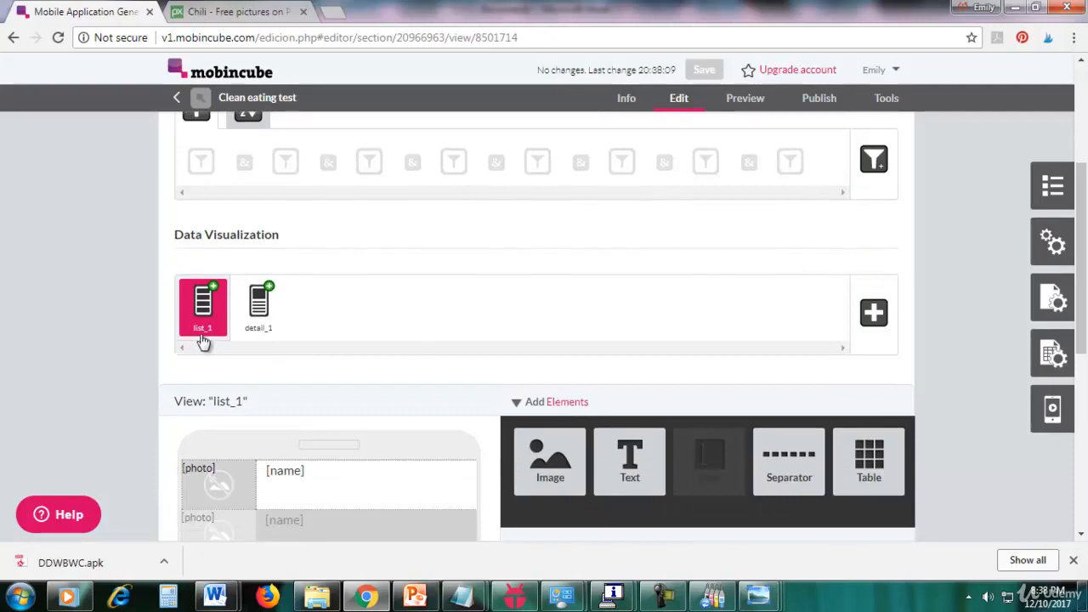
click(259, 321)
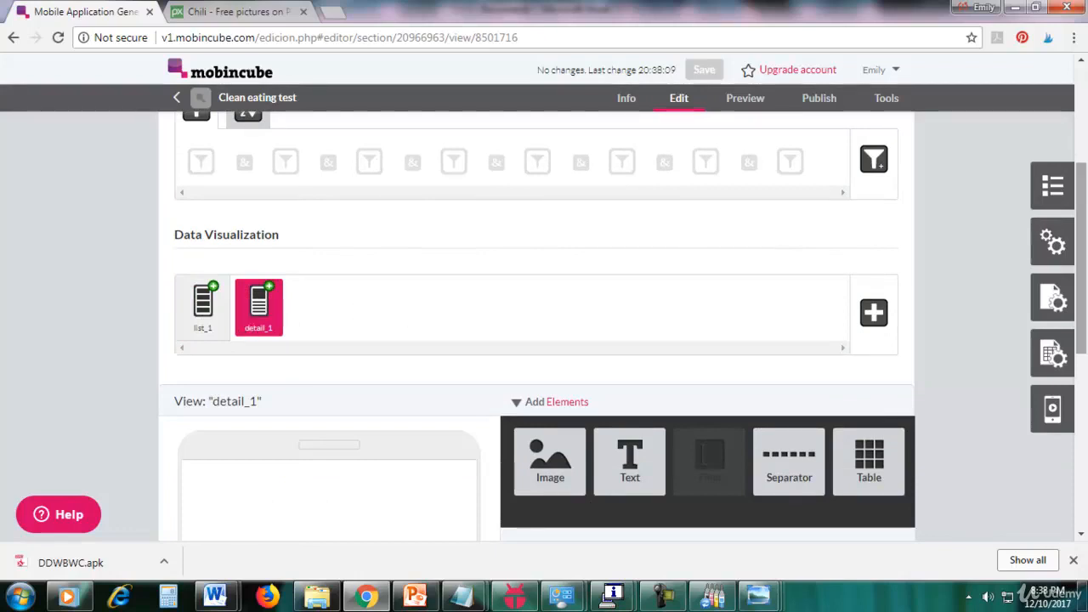
drag(1084, 275, 1084, 355)
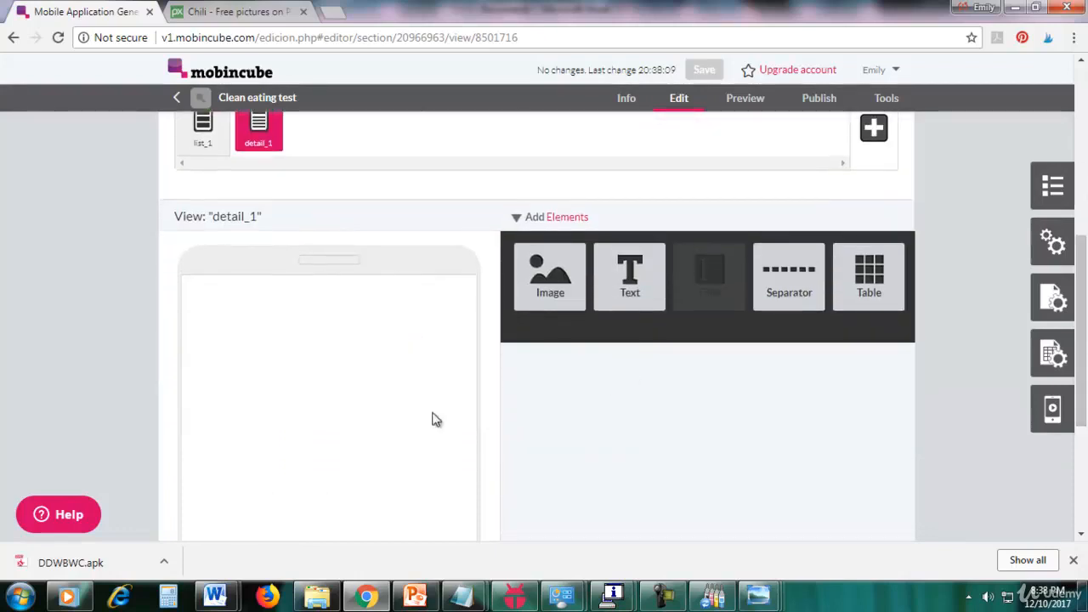
mouse_move(1085, 334)
mouse_down()
mouse_move(1084, 376)
mouse_move(1085, 350)
mouse_up()
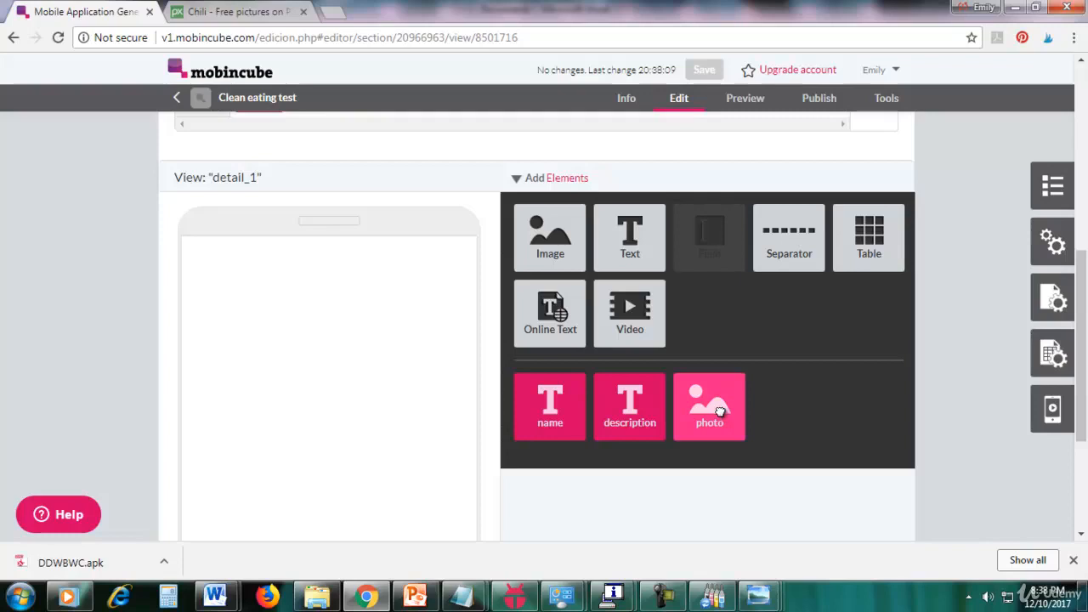
drag(719, 411, 360, 323)
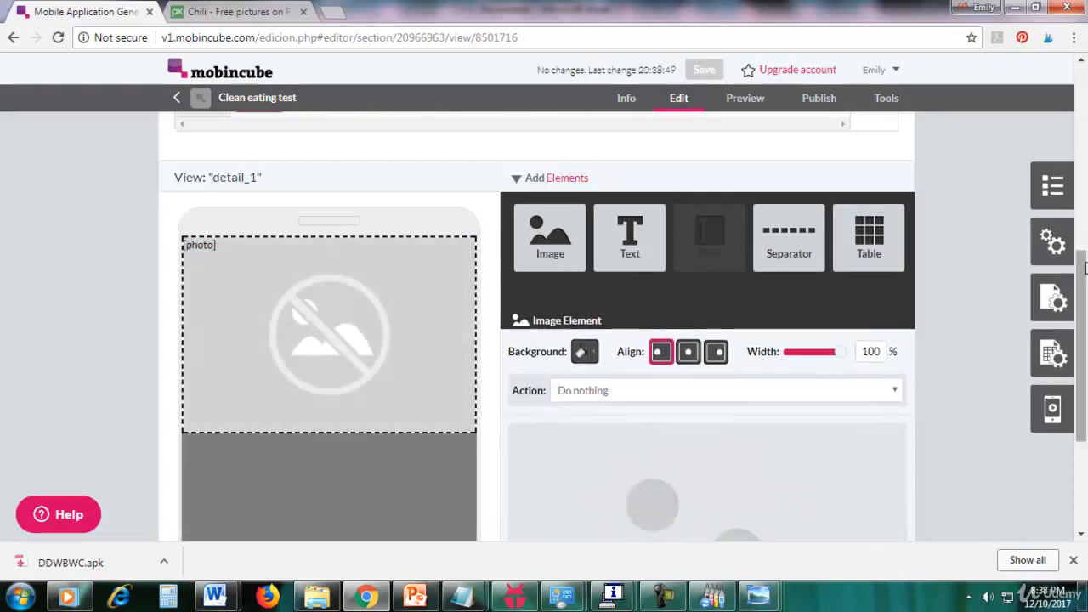
Step: Add a separator below the photo in the detail_1 view and set its line style to No line
drag(1084, 268, 1084, 302)
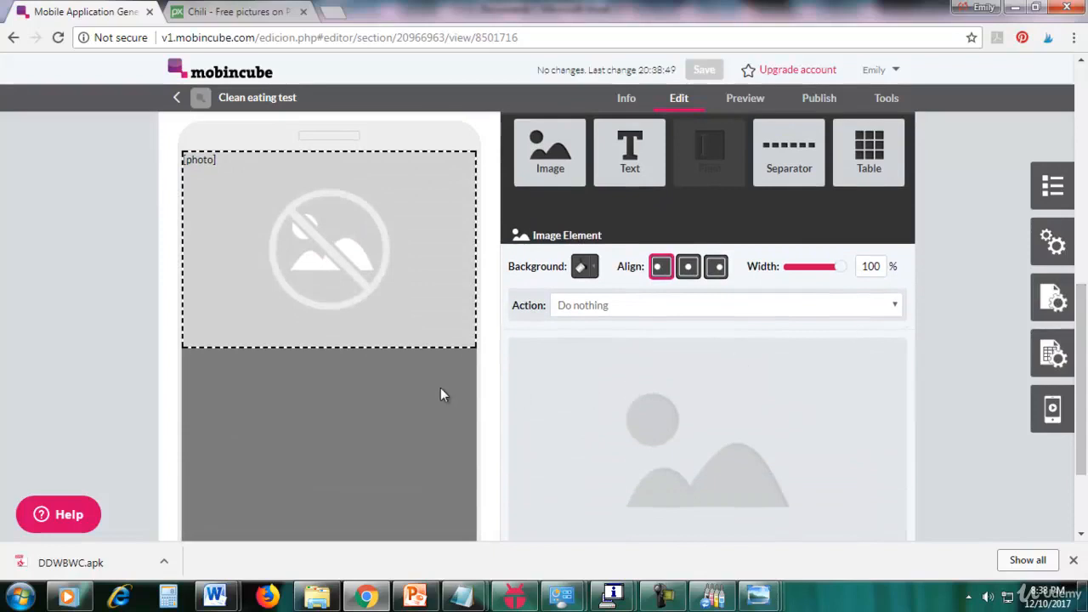
drag(794, 165, 388, 412)
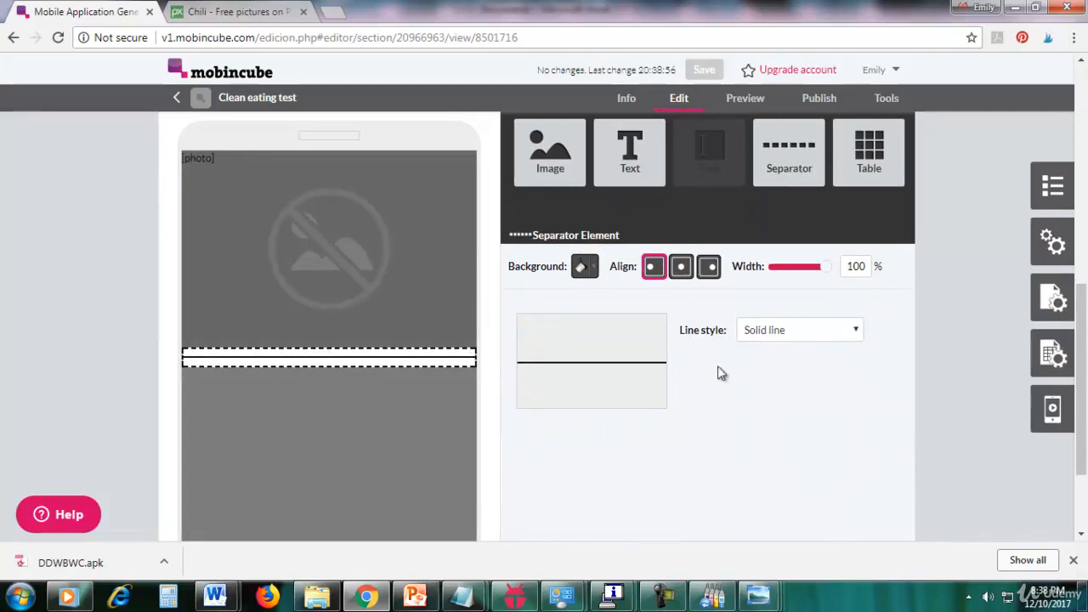
click(818, 337)
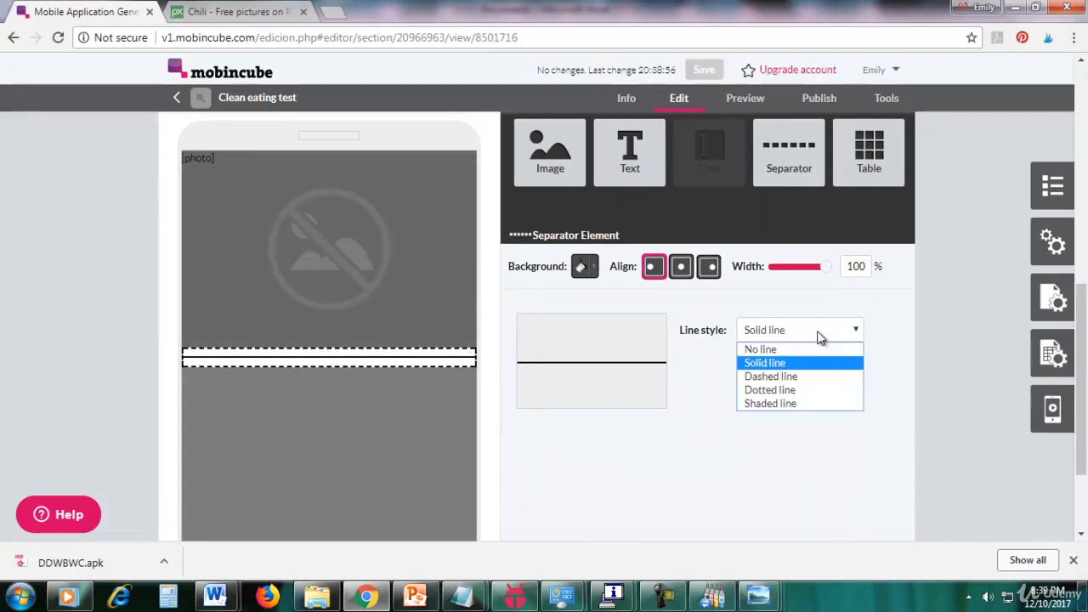
click(811, 350)
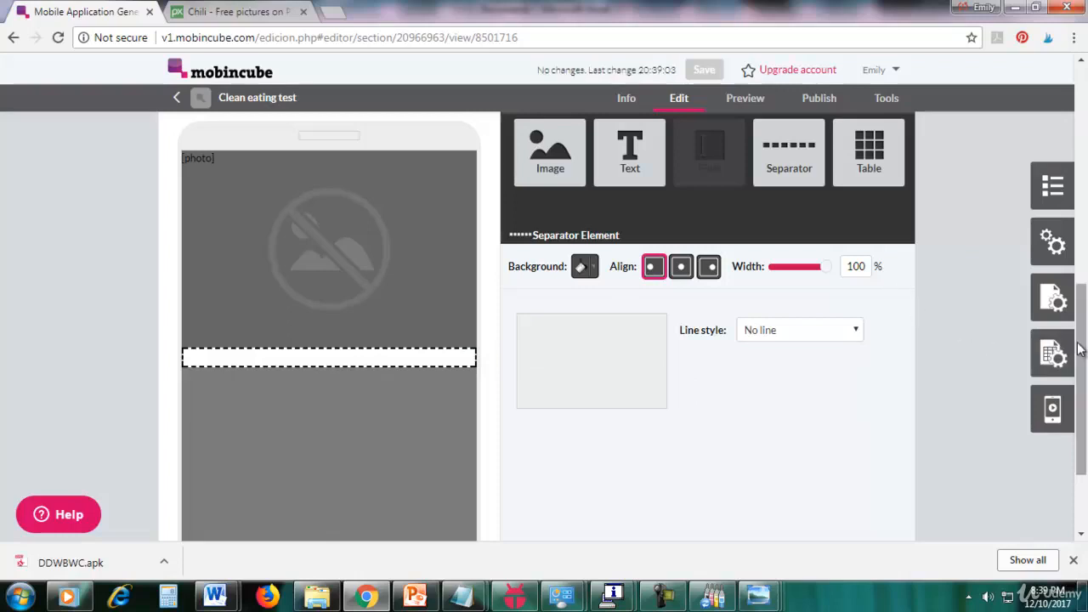
Step: Add the name field below the separator, centre the element and set its width to 90%
drag(1082, 344, 1084, 319)
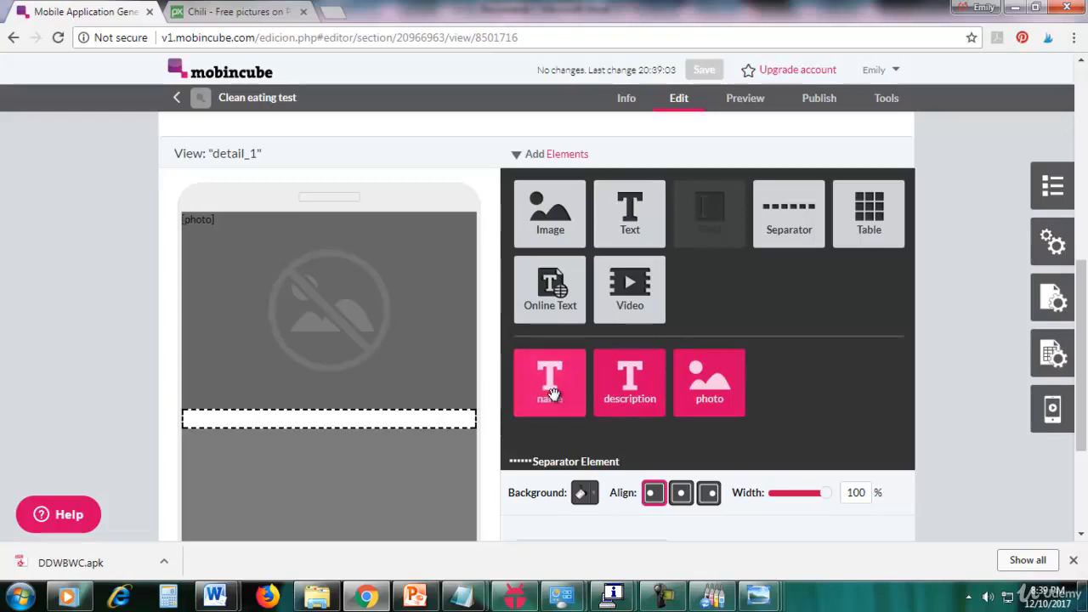
drag(554, 394, 343, 475)
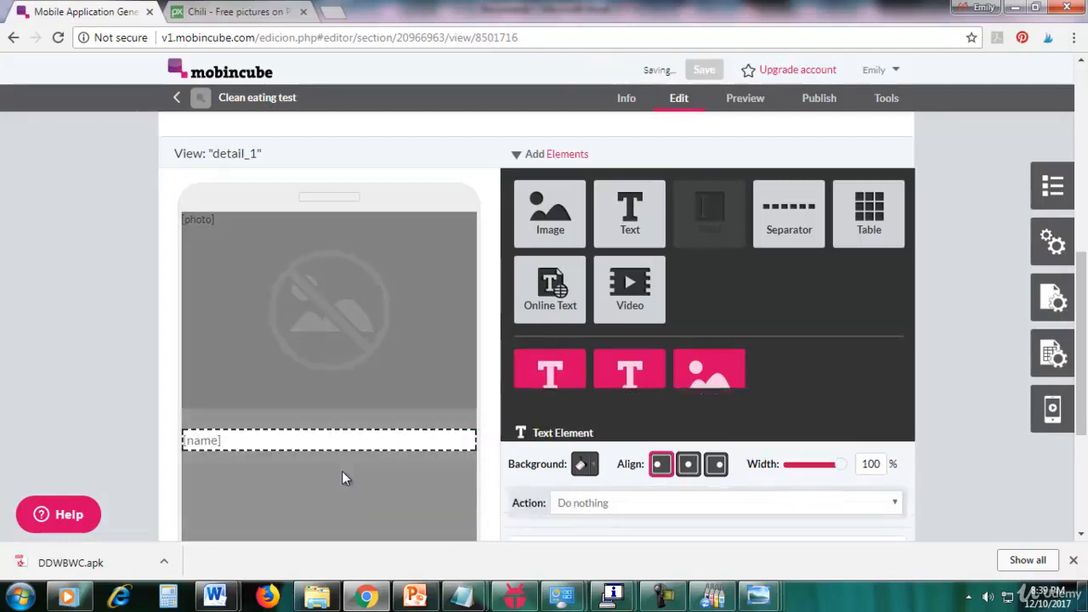
scroll(1081, 321, down, 1)
drag(1082, 322, 1083, 334)
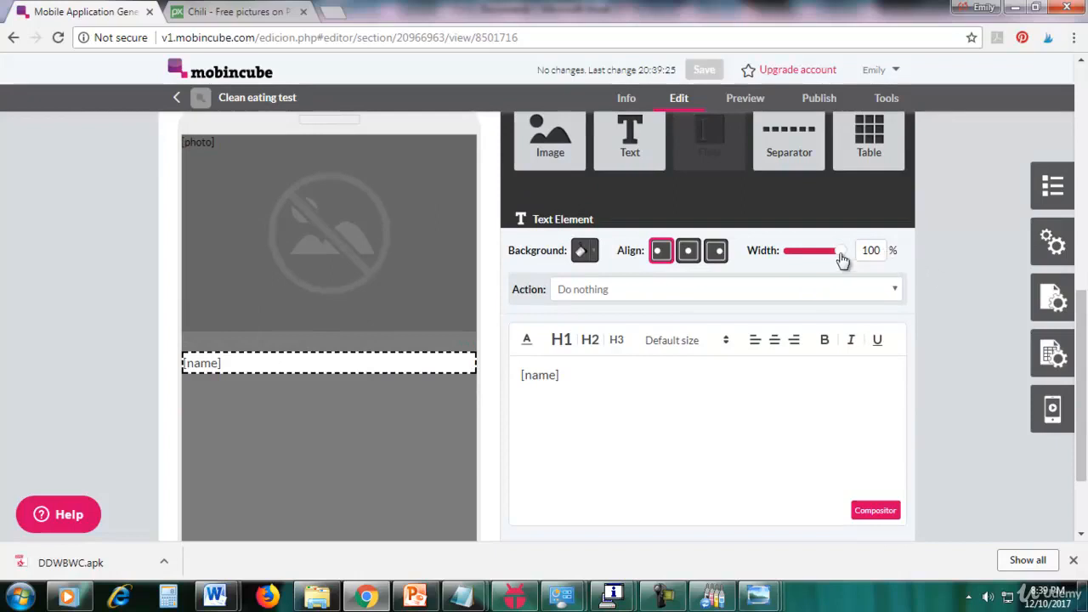
drag(845, 259, 841, 259)
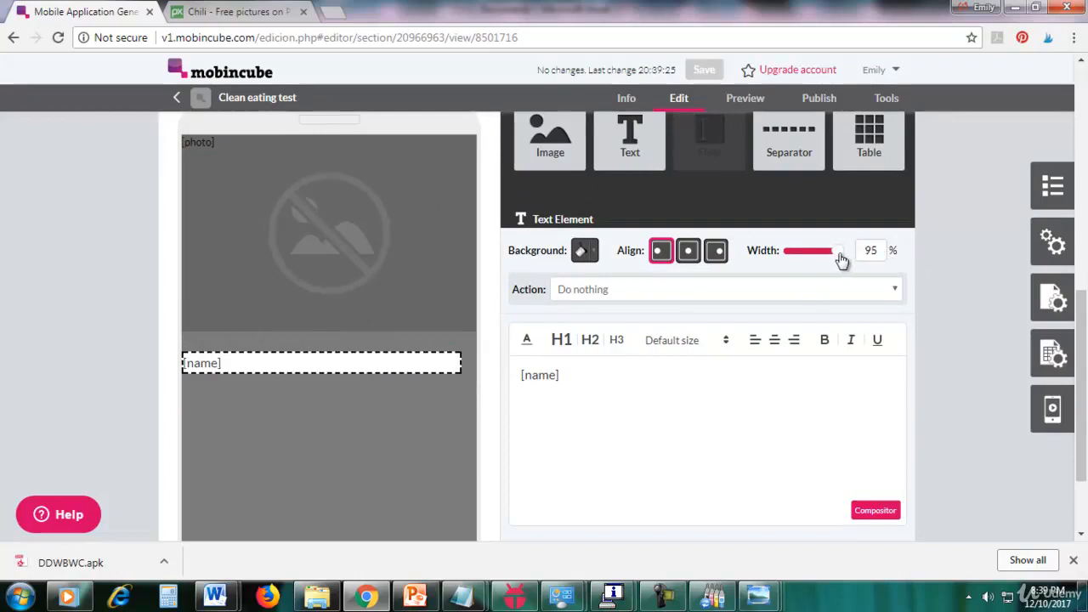
click(686, 252)
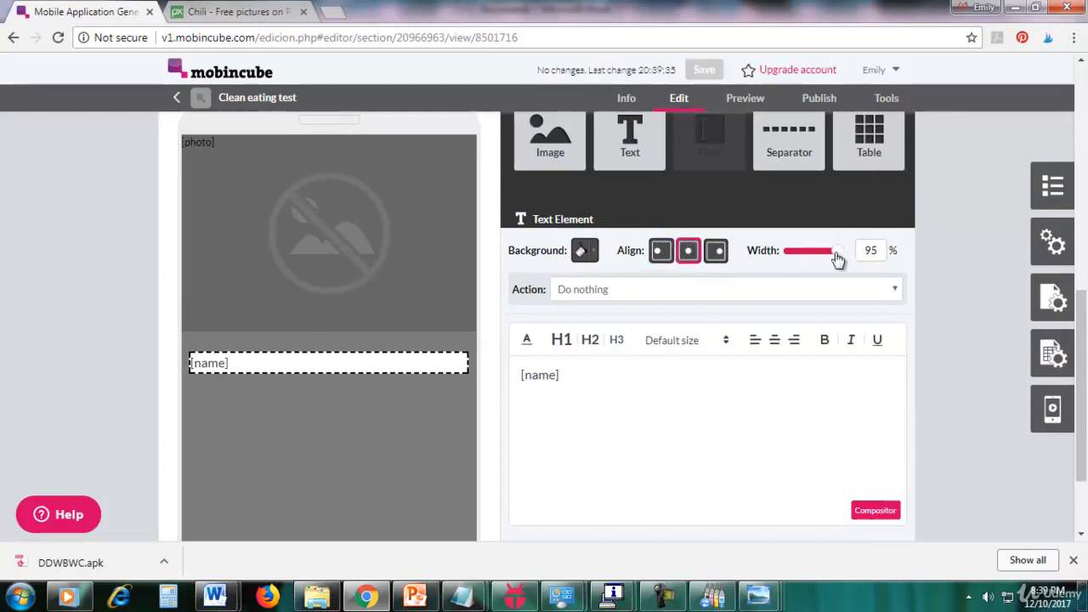
drag(838, 259, 831, 259)
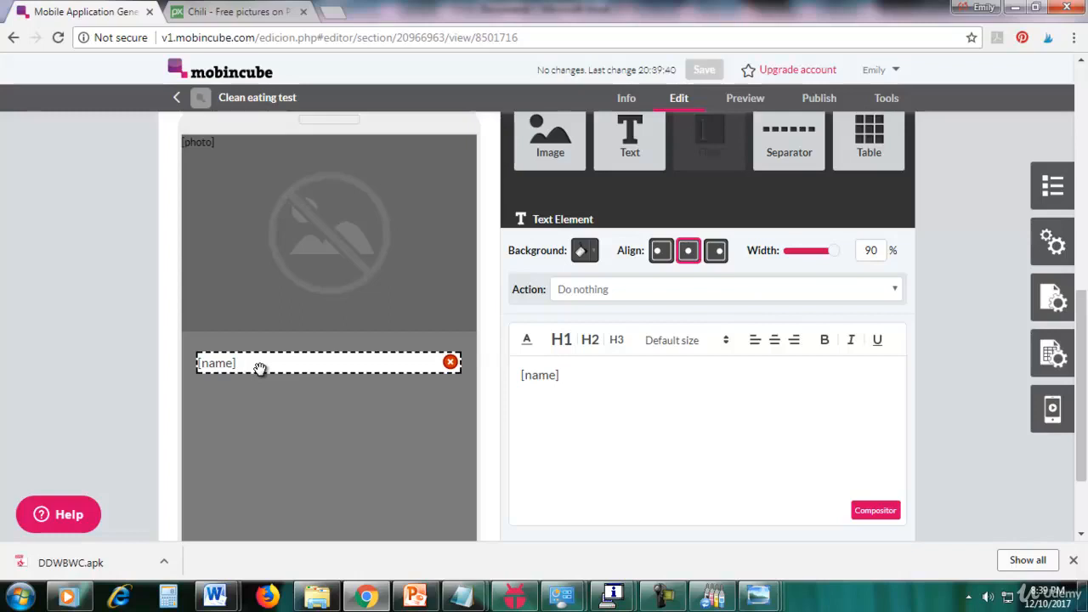
Step: Add another separator below the name element and set its line style to No line
mouse_move(800, 157)
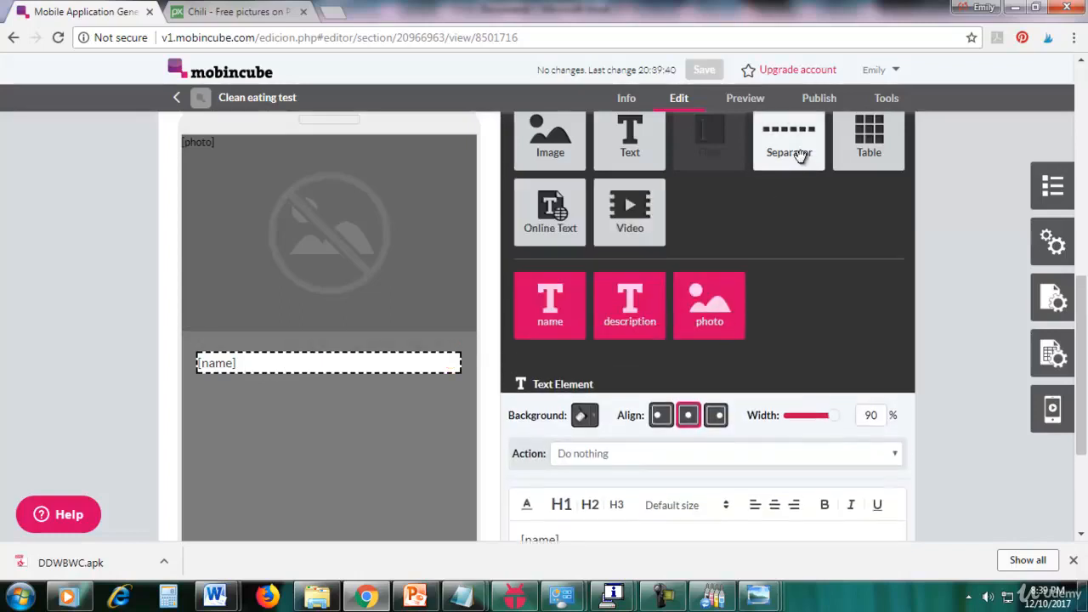
drag(800, 157, 310, 446)
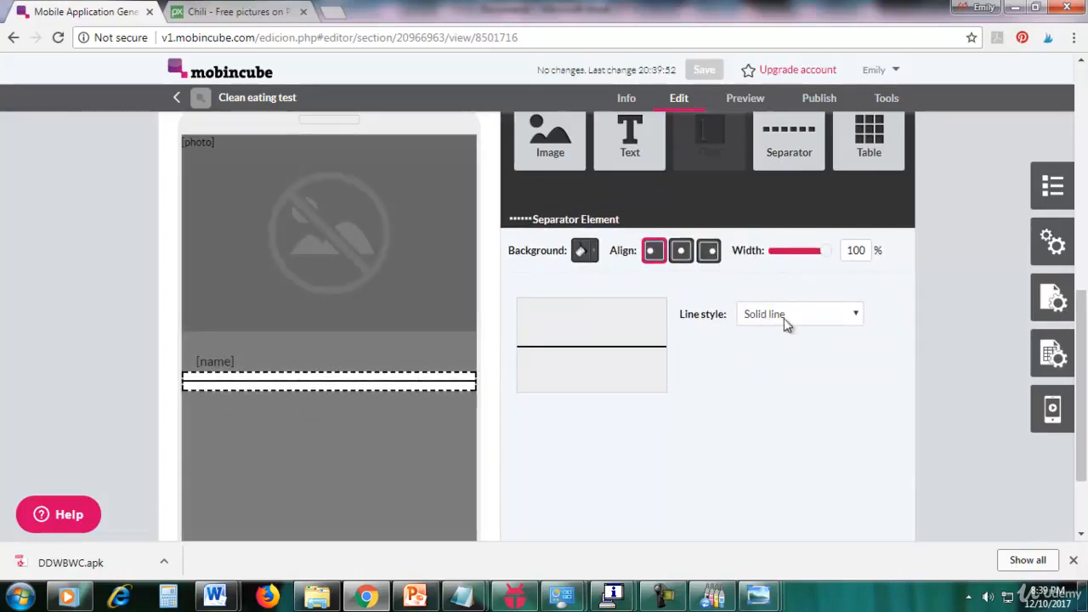
click(818, 321)
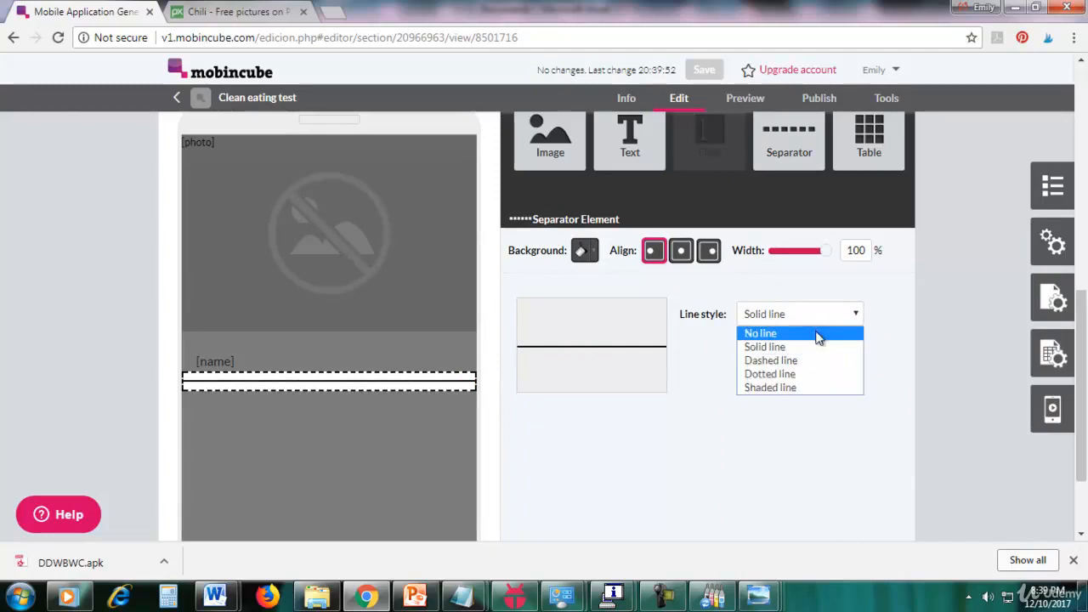
click(816, 334)
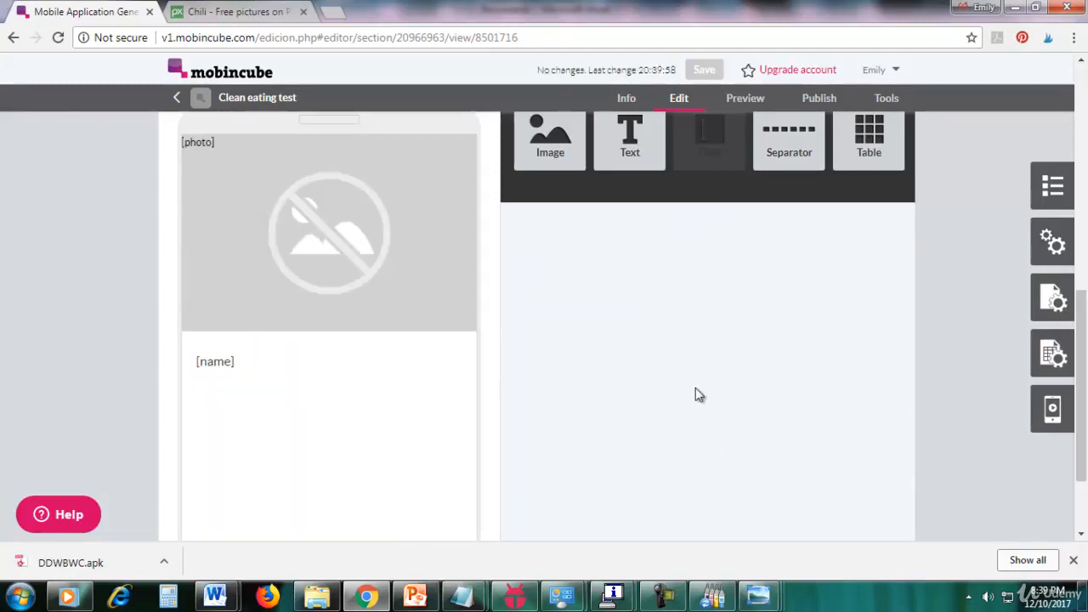
Step: Add the description field below the second separator and set its text size to Small
mouse_move(677, 204)
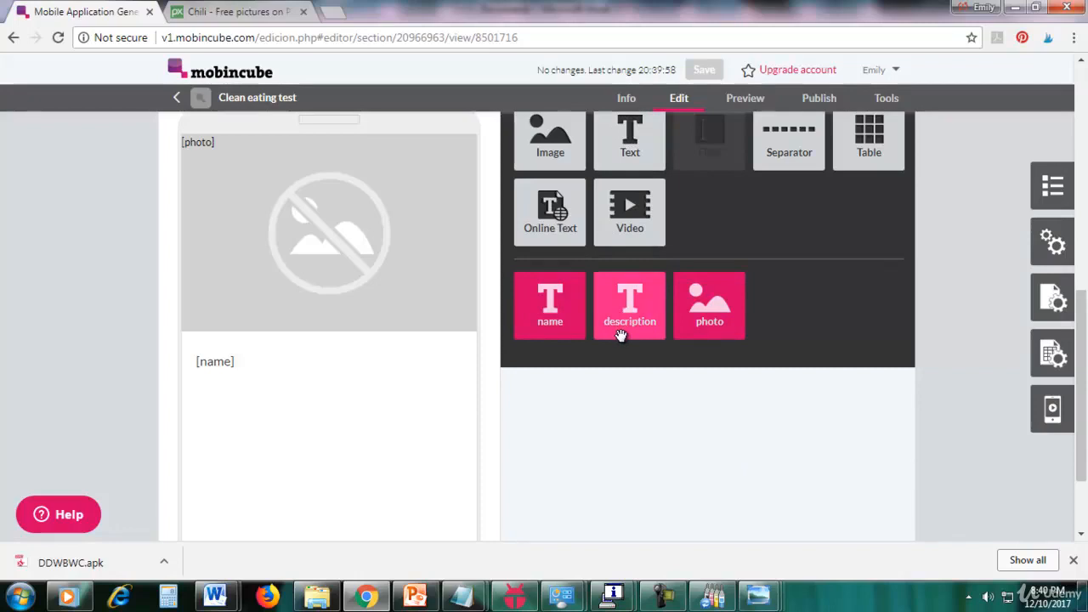
drag(632, 311, 320, 455)
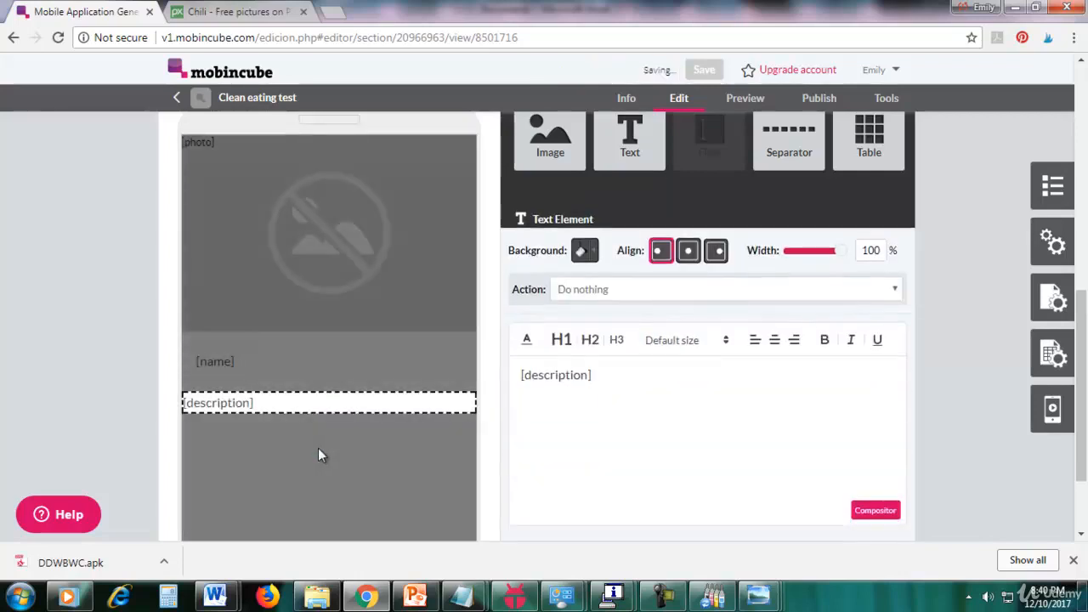
mouse_move(295, 403)
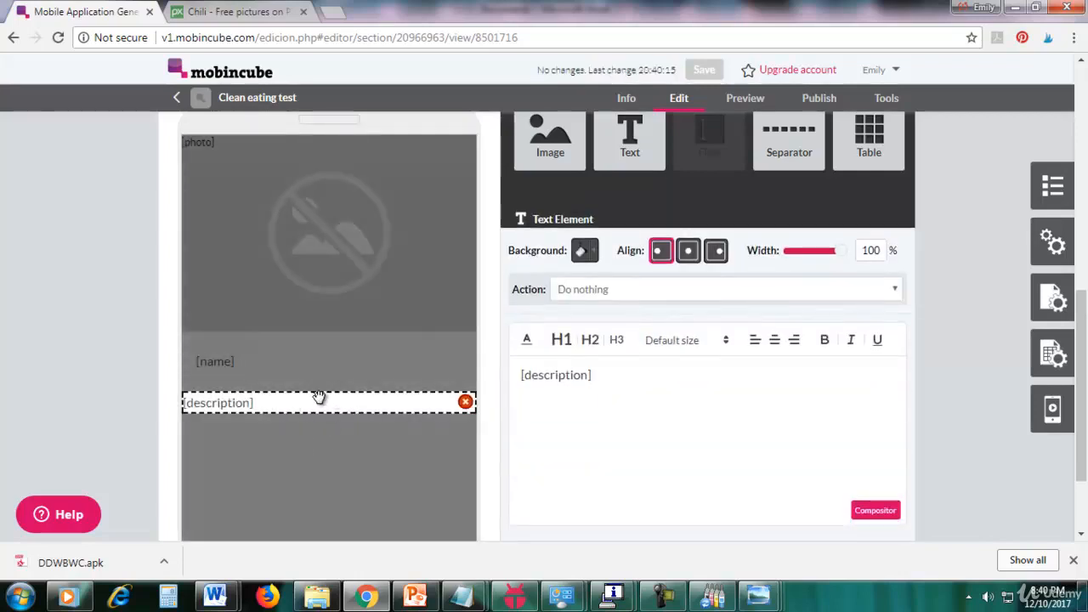
drag(617, 380, 520, 384)
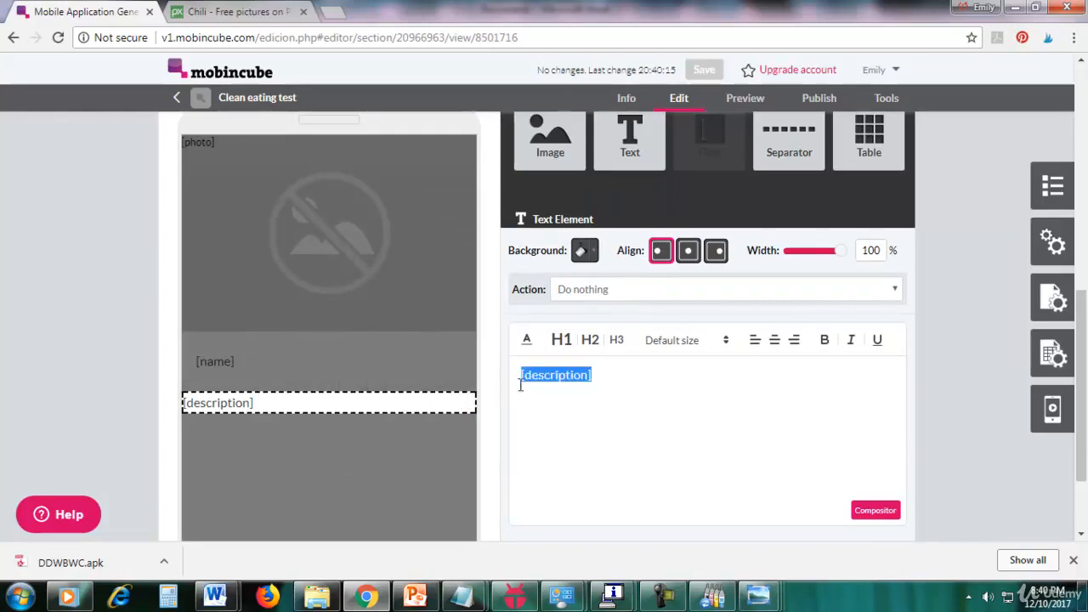
click(702, 341)
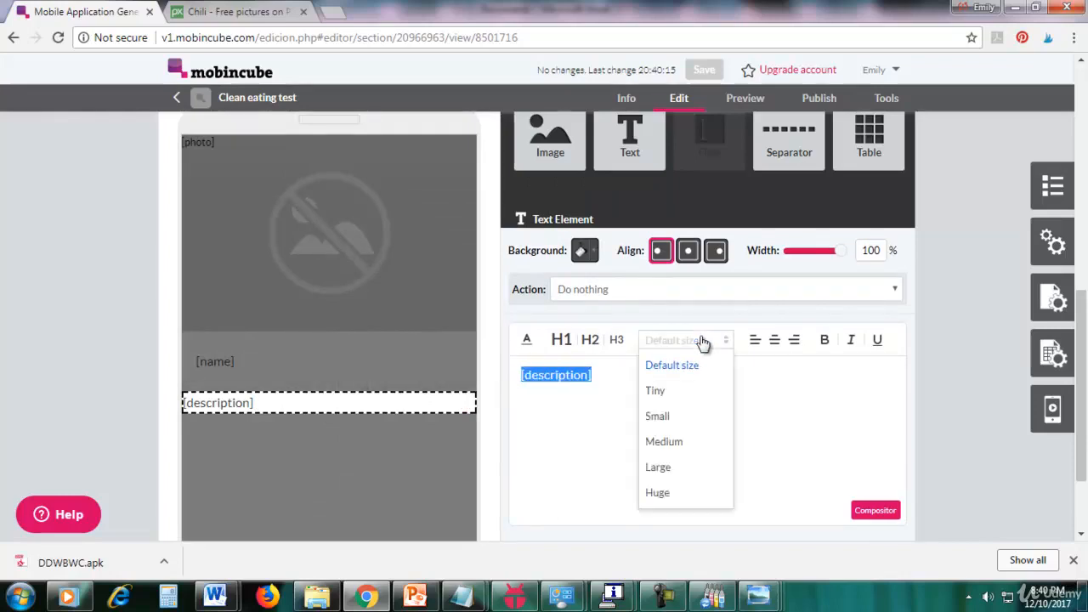
click(658, 416)
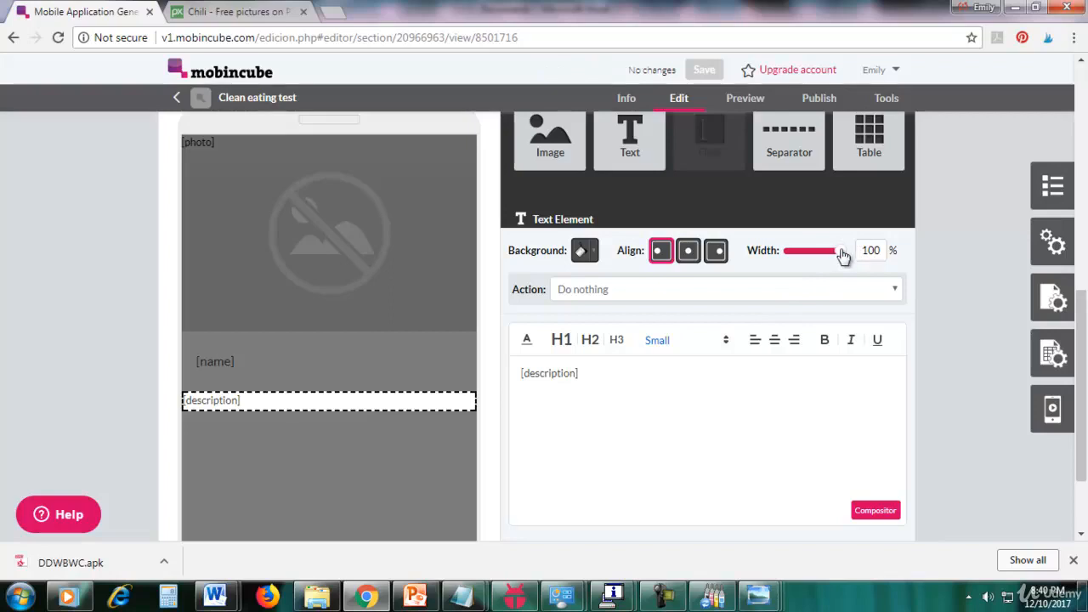
Step: Set the description element's width to 88% and centre it in the view
drag(842, 257, 829, 255)
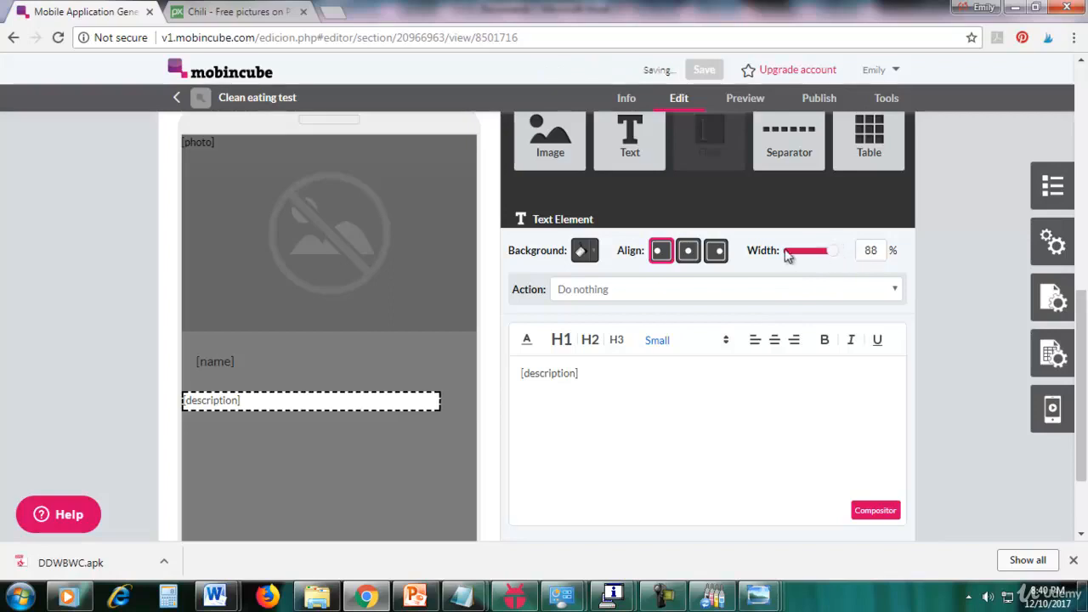
click(687, 250)
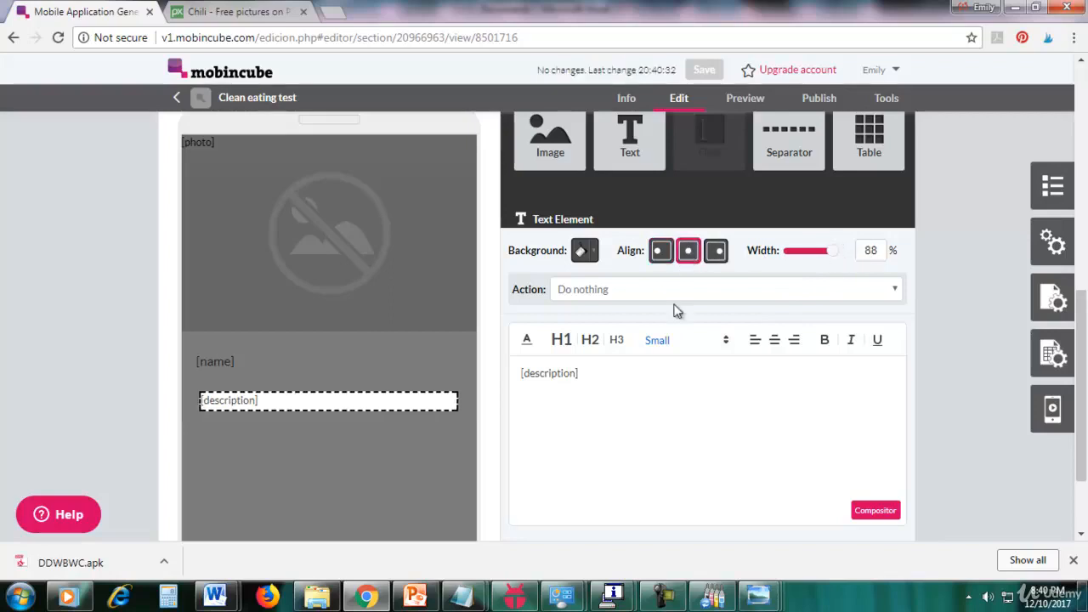
scroll(668, 424, up, 2)
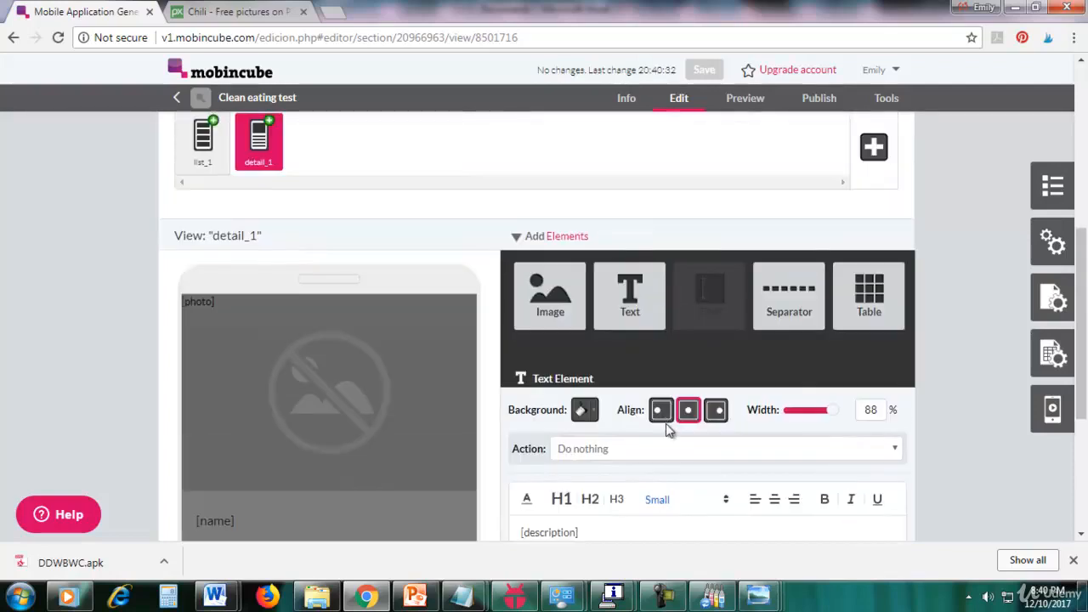
scroll(668, 430, down, 2)
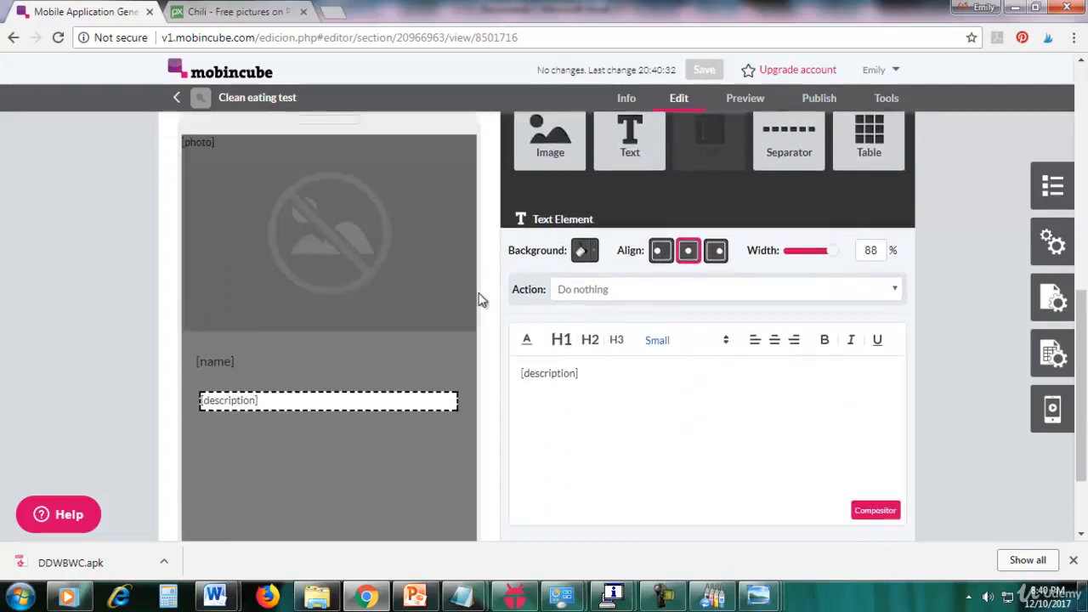
Step: Switch to KOPLAYER, open the Ultimate Tuna Sandwich recipe, close the advertisement and compare the page with the detail_1 layout
drag(1082, 326, 1083, 310)
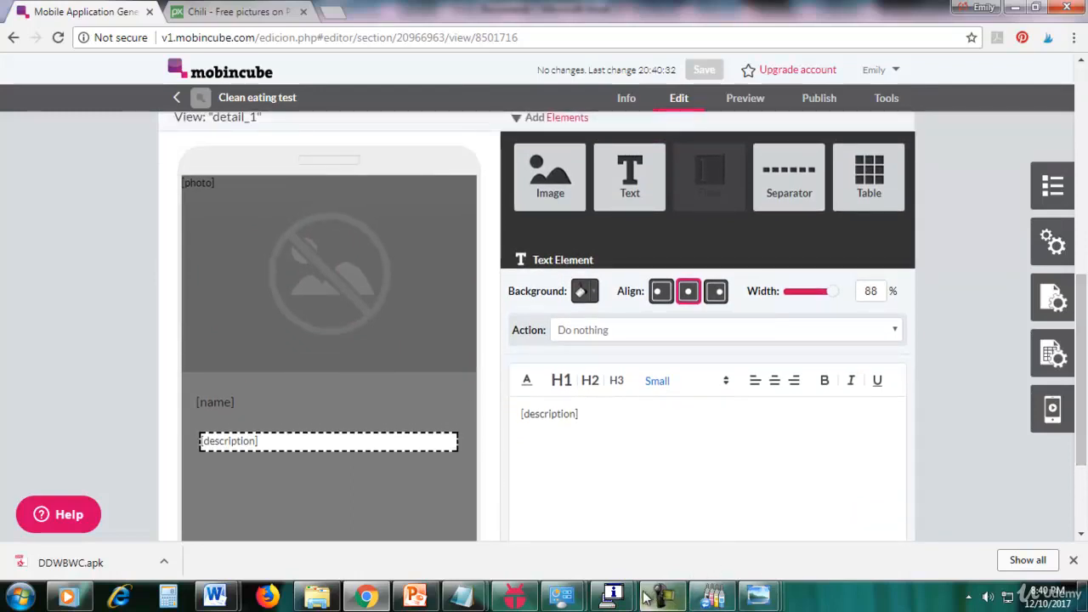
click(514, 596)
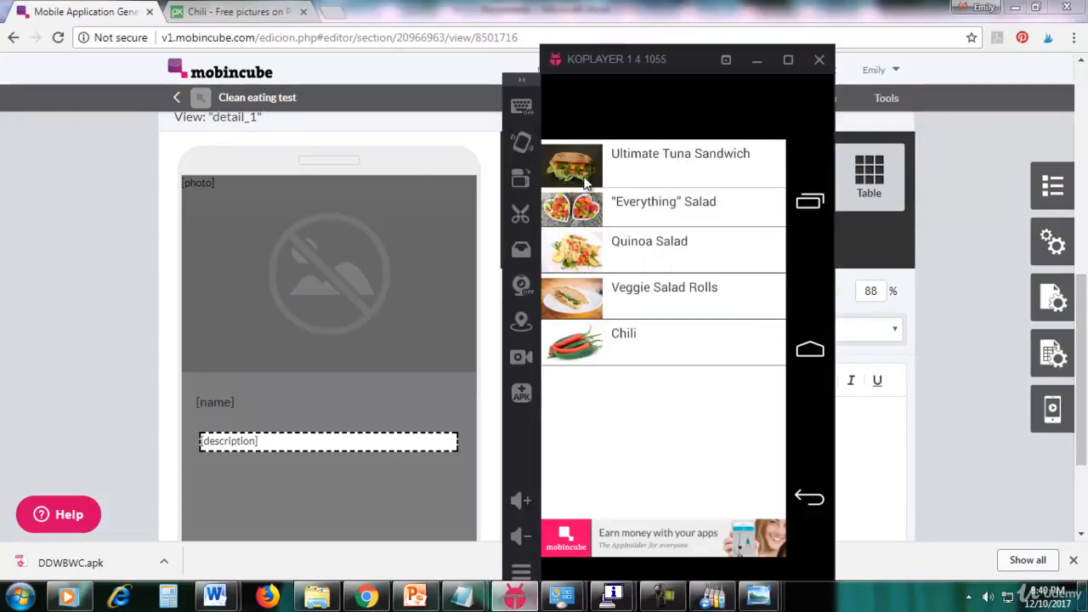
click(563, 162)
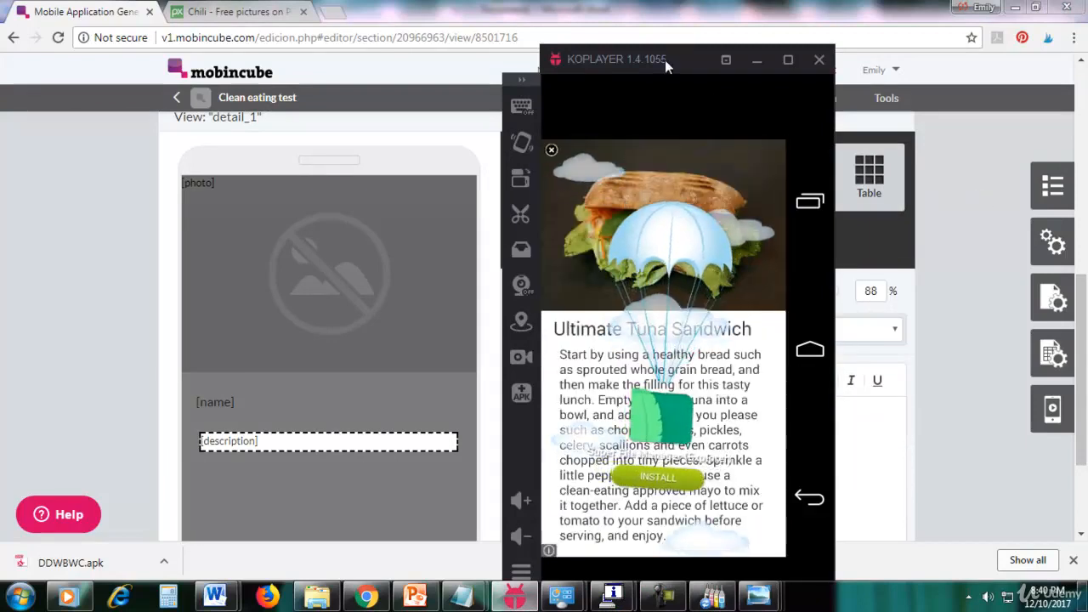
click(550, 150)
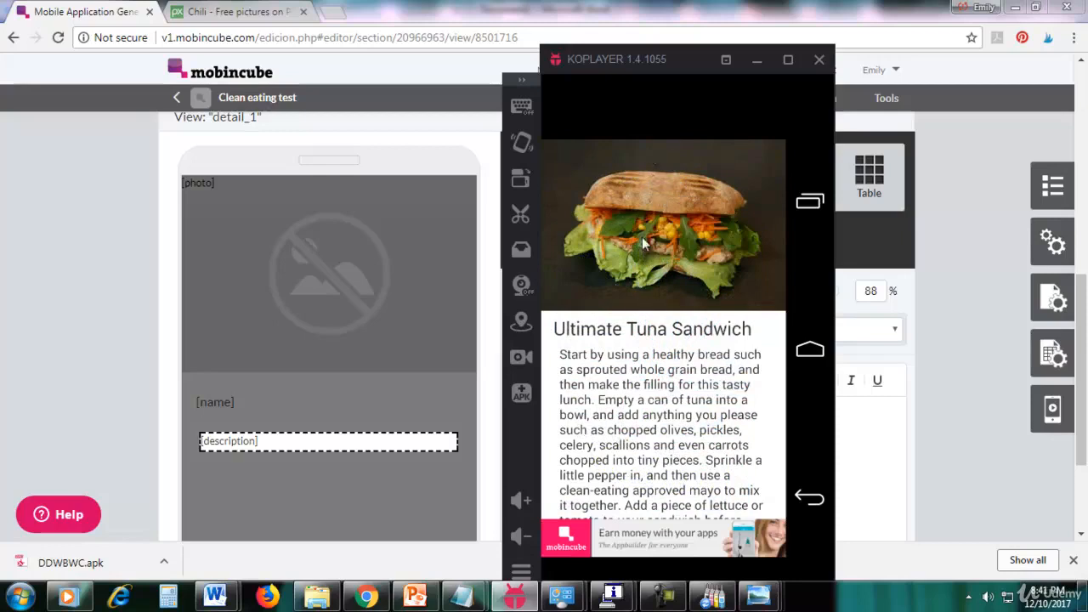
mouse_move(340, 247)
Step: Return to the Mobincube editor, switch to the list_1 view and open its photo-and-name table element for editing
click(959, 314)
scroll(961, 318, down, 2)
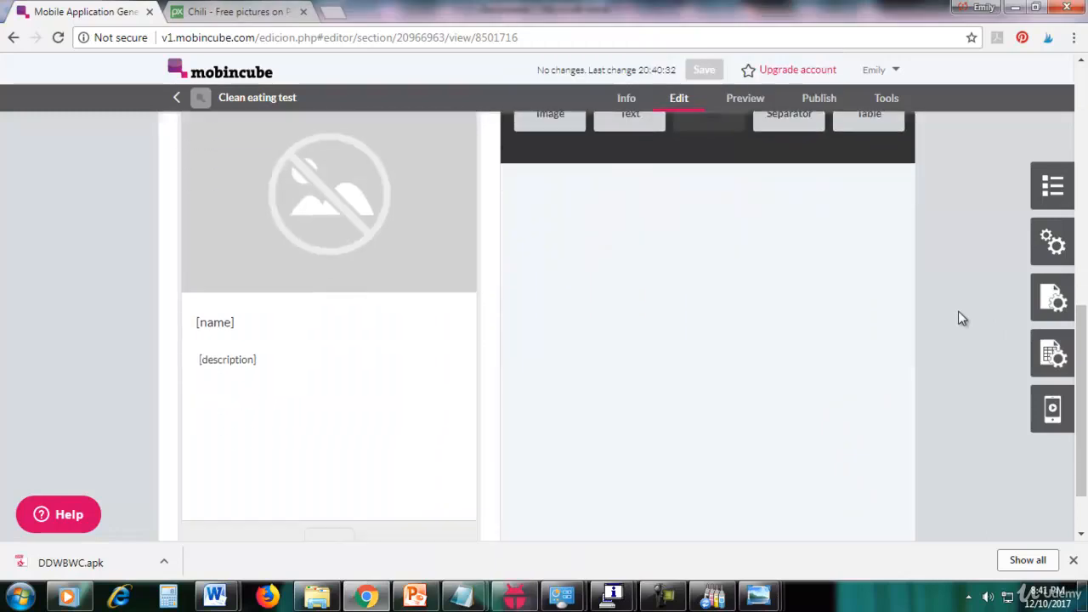
scroll(959, 315, up, 2)
mouse_move(311, 299)
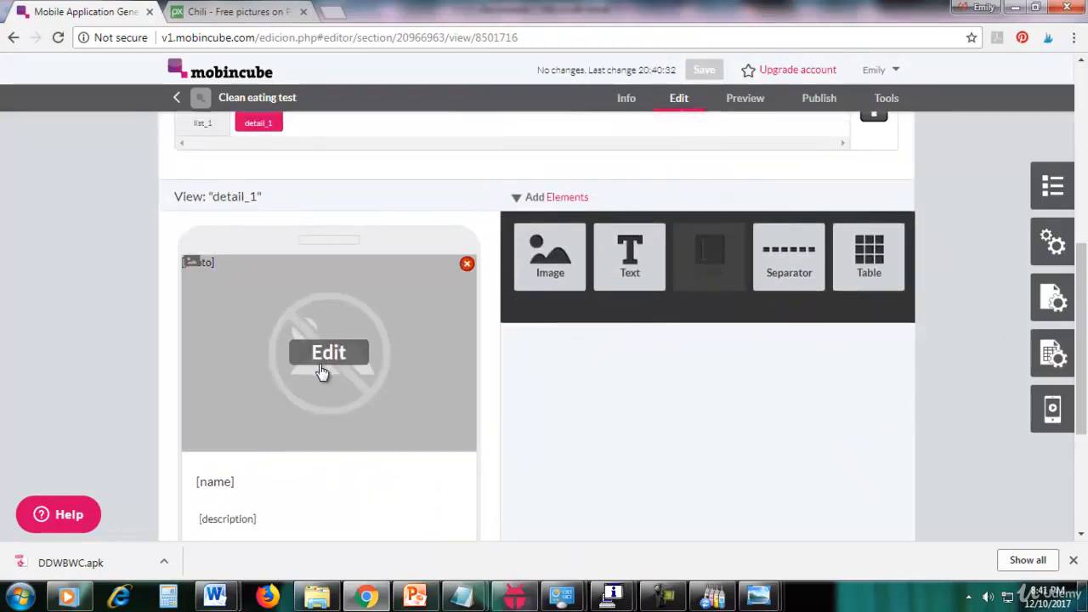
scroll(966, 378, up, 3)
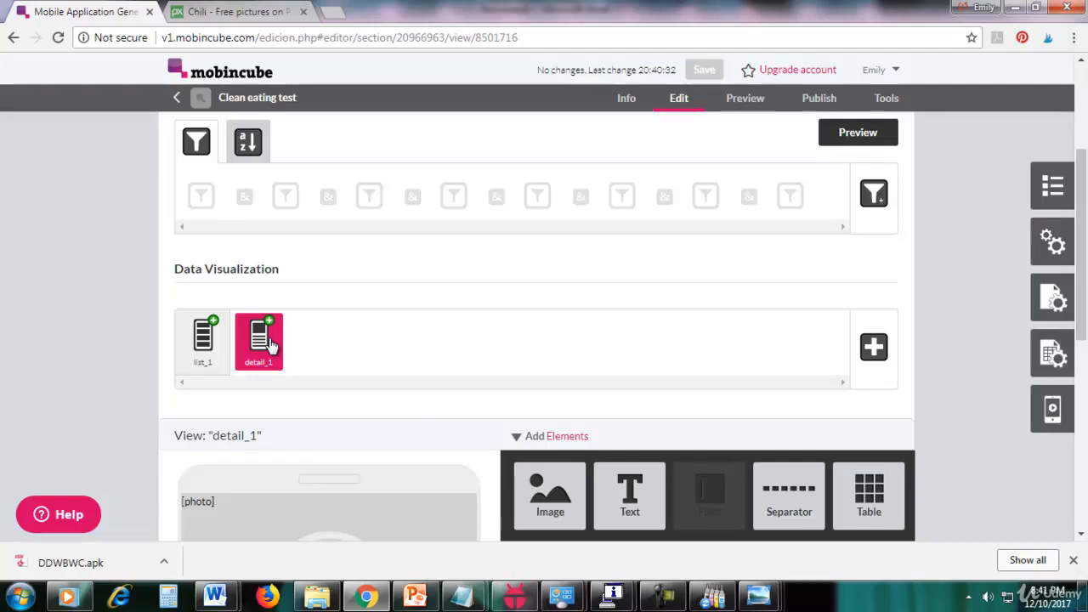
click(195, 347)
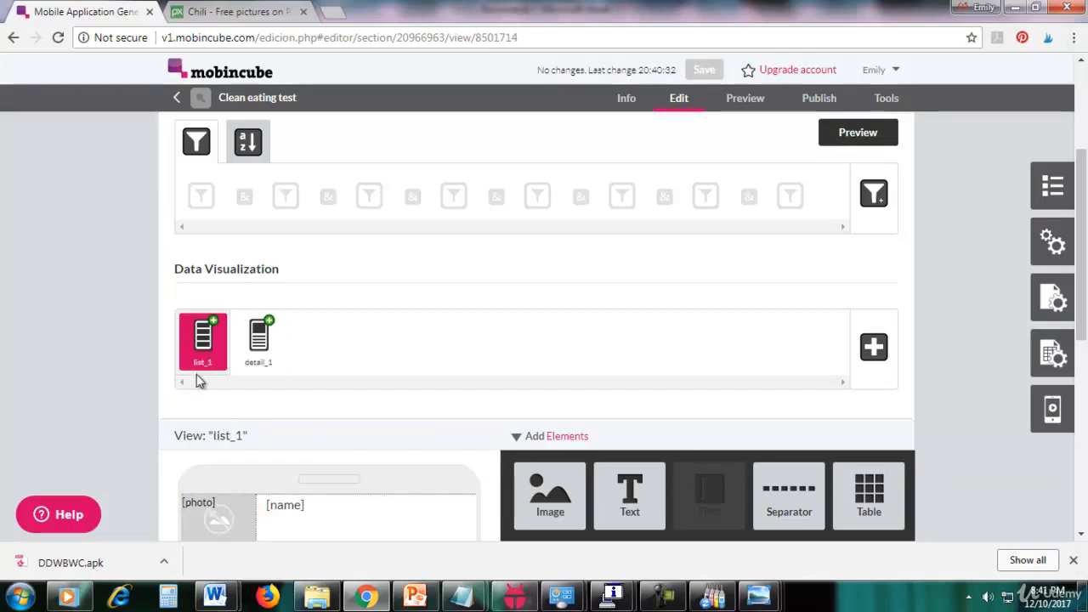
scroll(195, 374, down, 2)
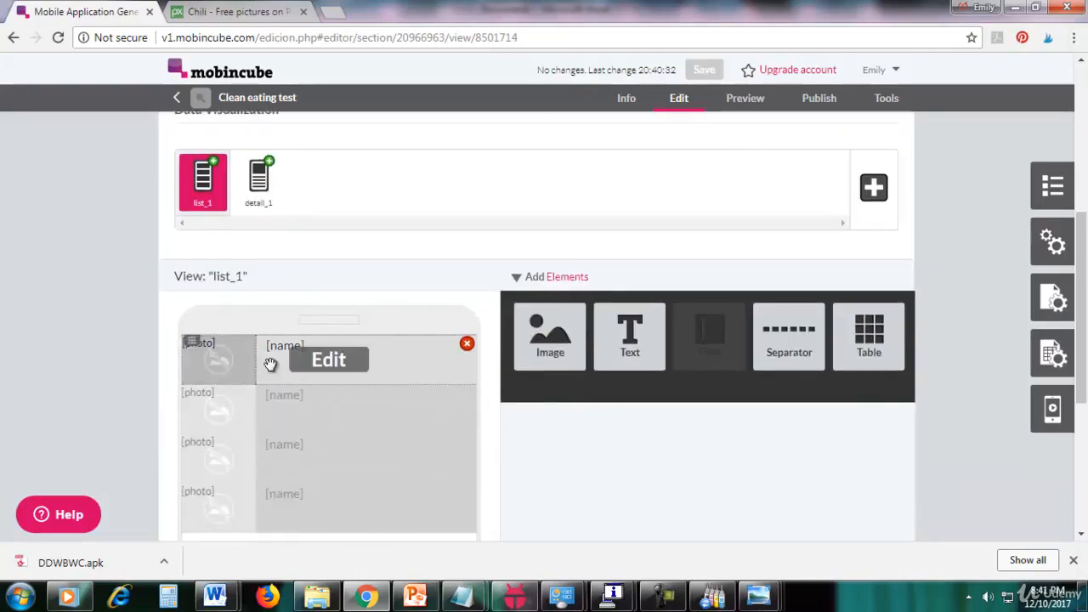
click(328, 364)
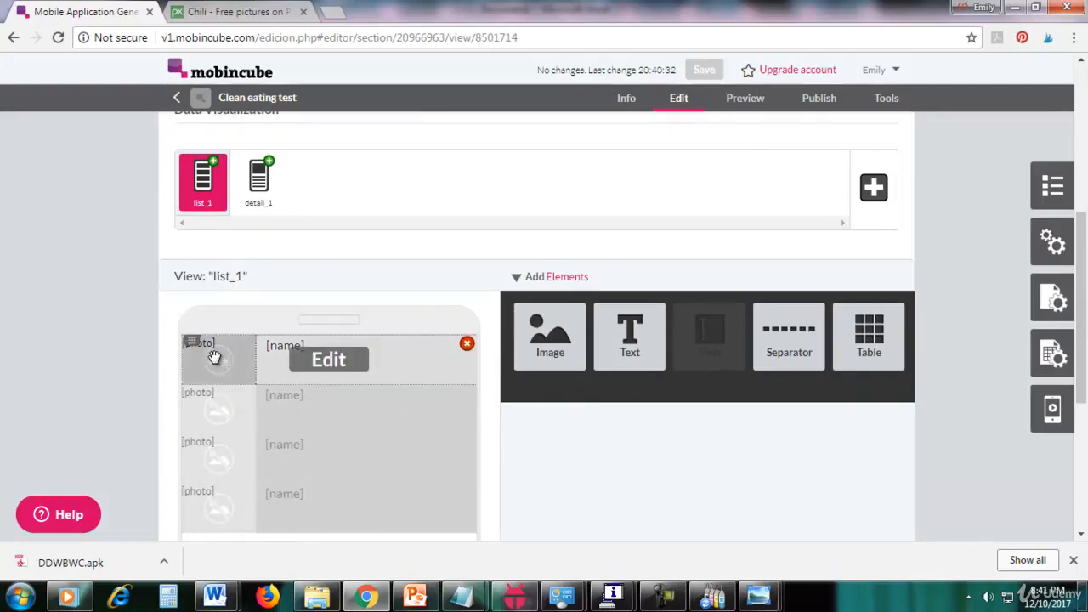
click(352, 366)
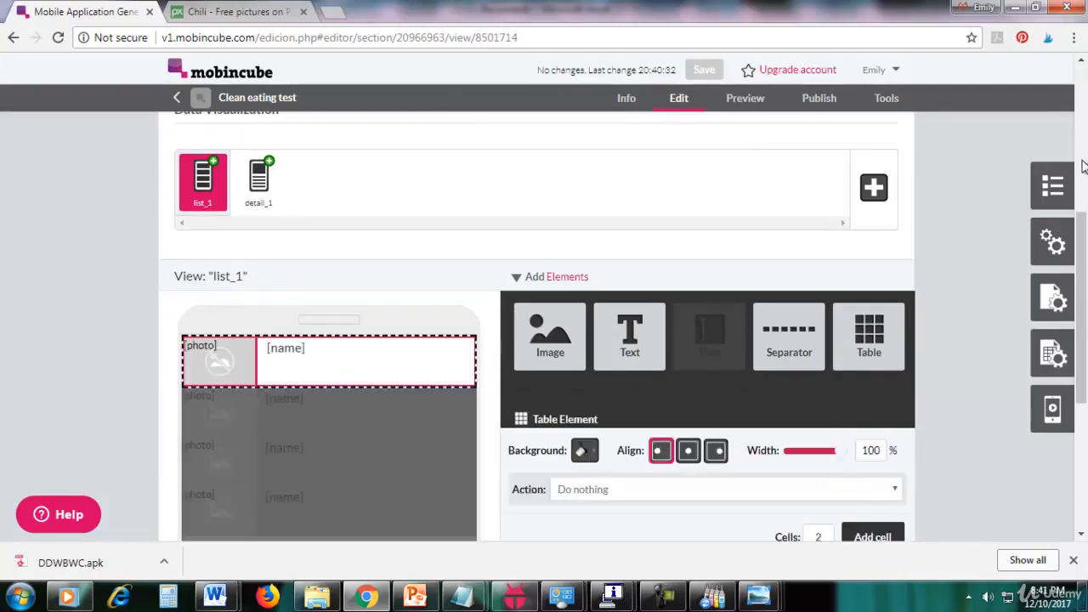
Step: Set the name text element in list_1 to the Go to view action with detail_1 as its destination
scroll(544, 340, down, 2)
mouse_move(206, 253)
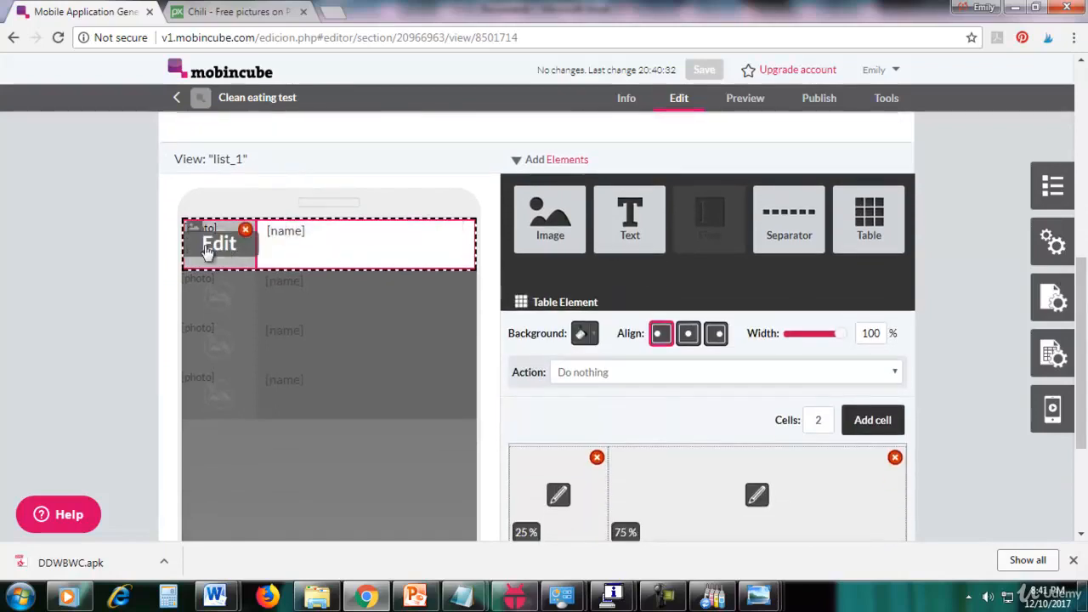
click(365, 231)
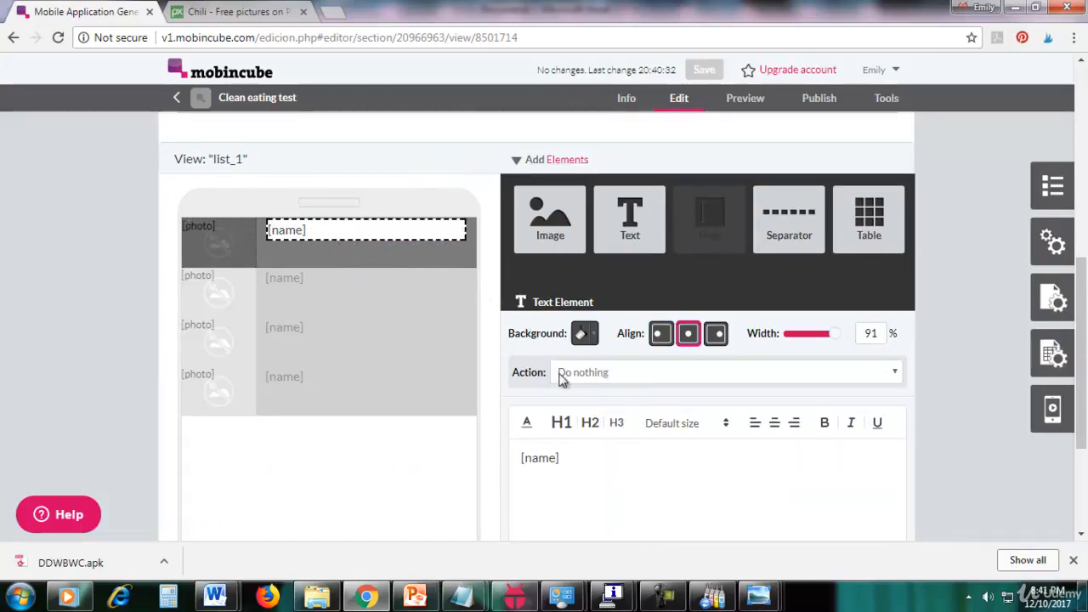
click(601, 374)
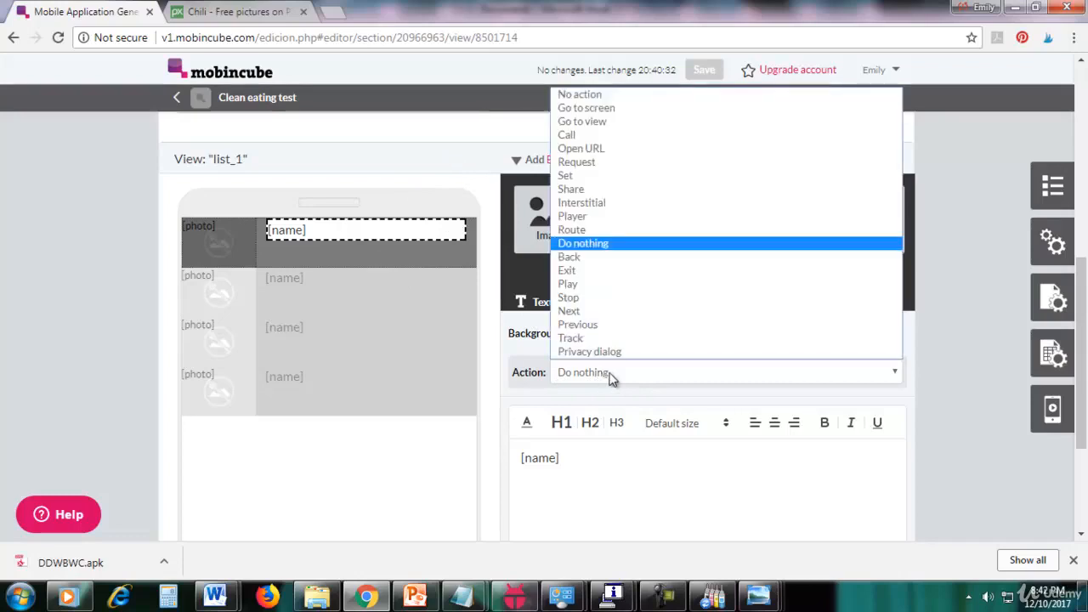
click(623, 124)
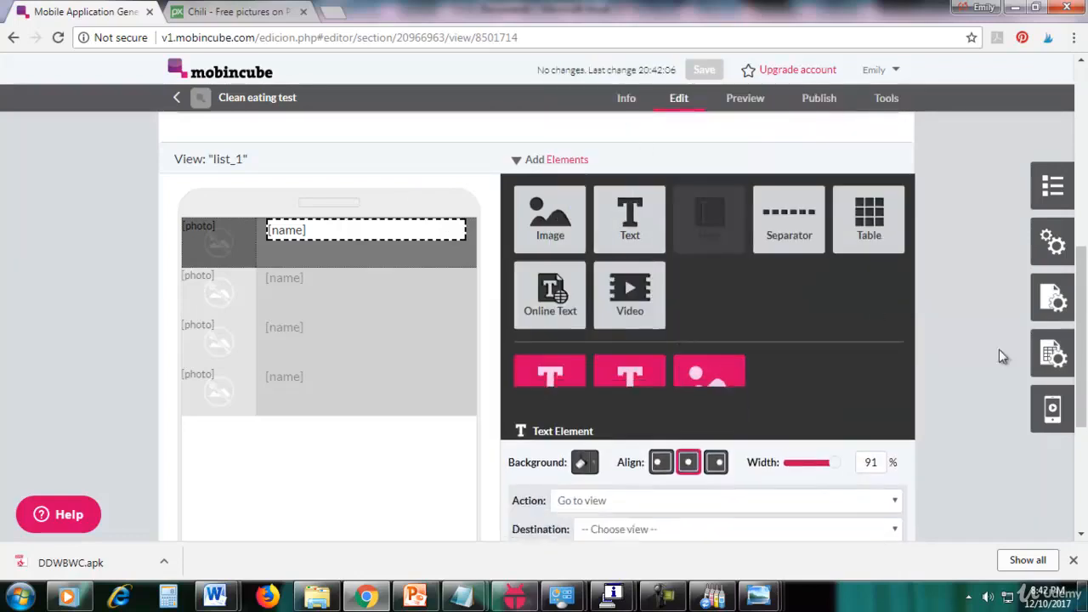
scroll(994, 357, down, 3)
click(665, 241)
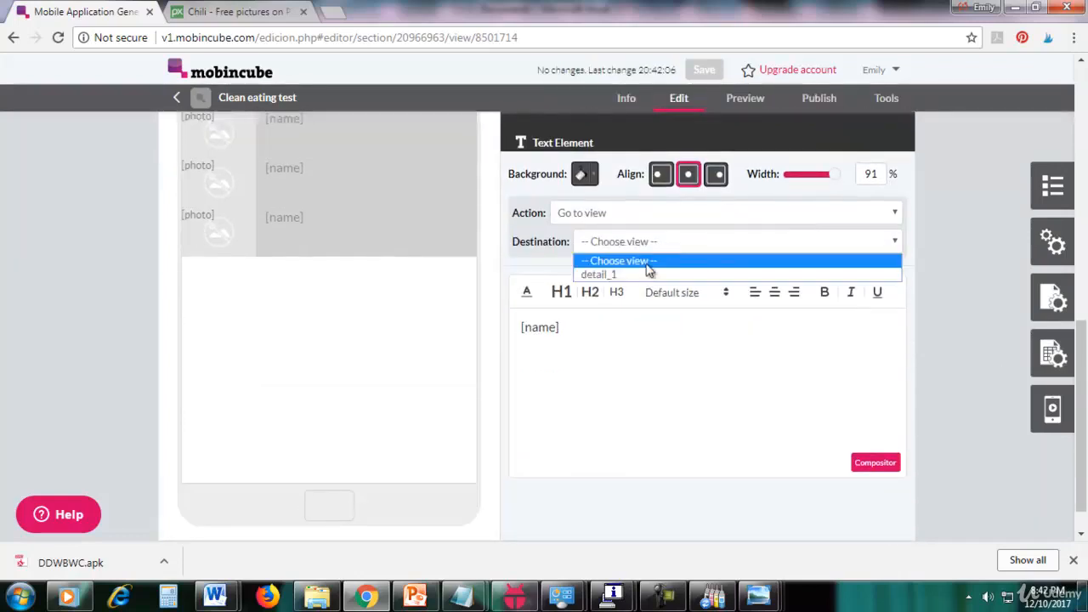
click(639, 273)
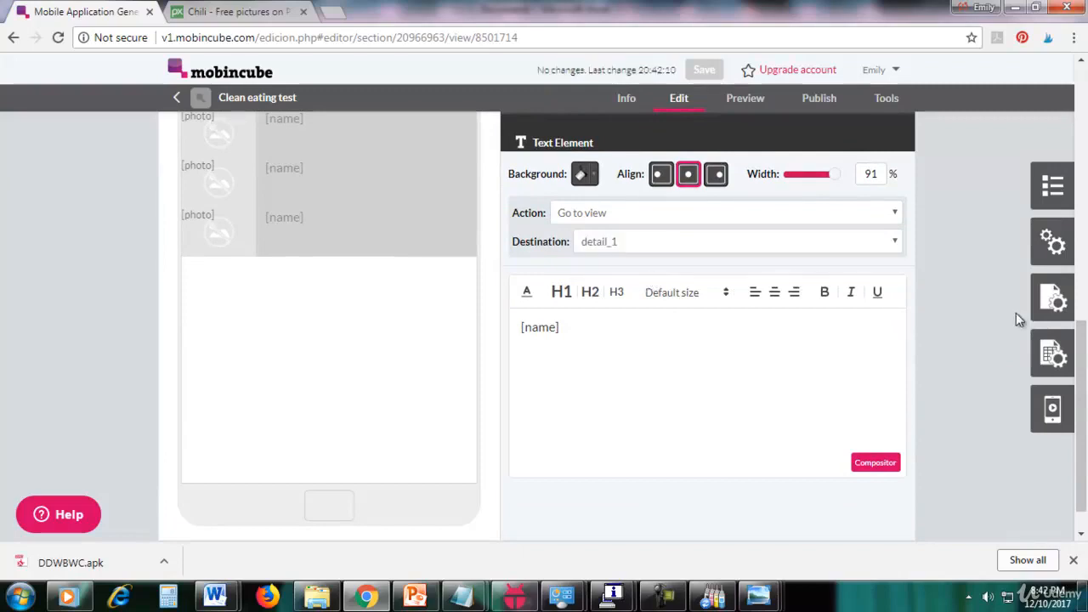
scroll(1015, 314, up, 1)
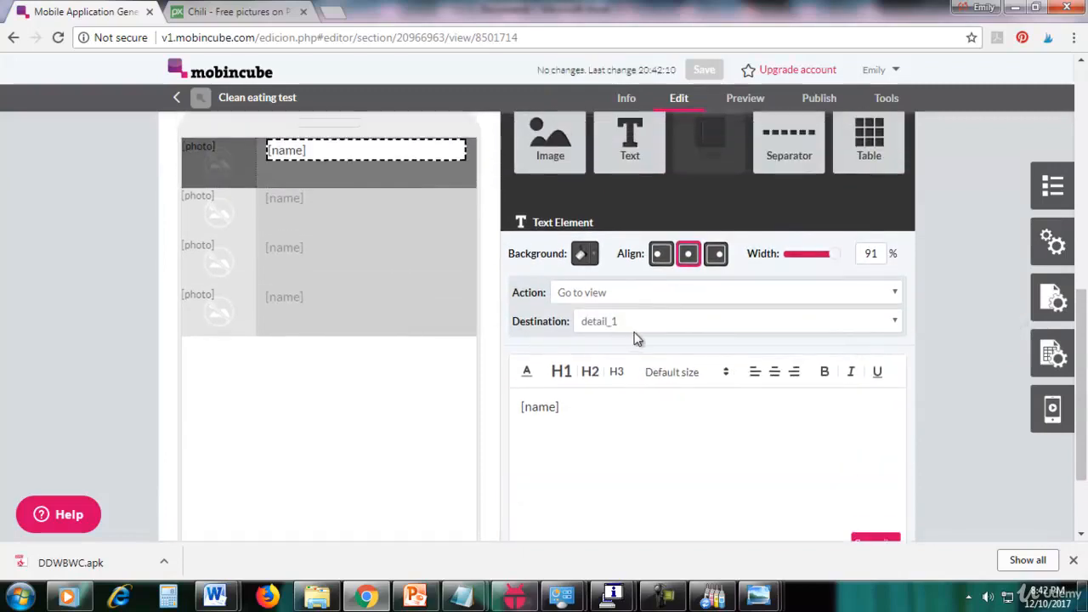
scroll(639, 340, up, 1)
click(953, 308)
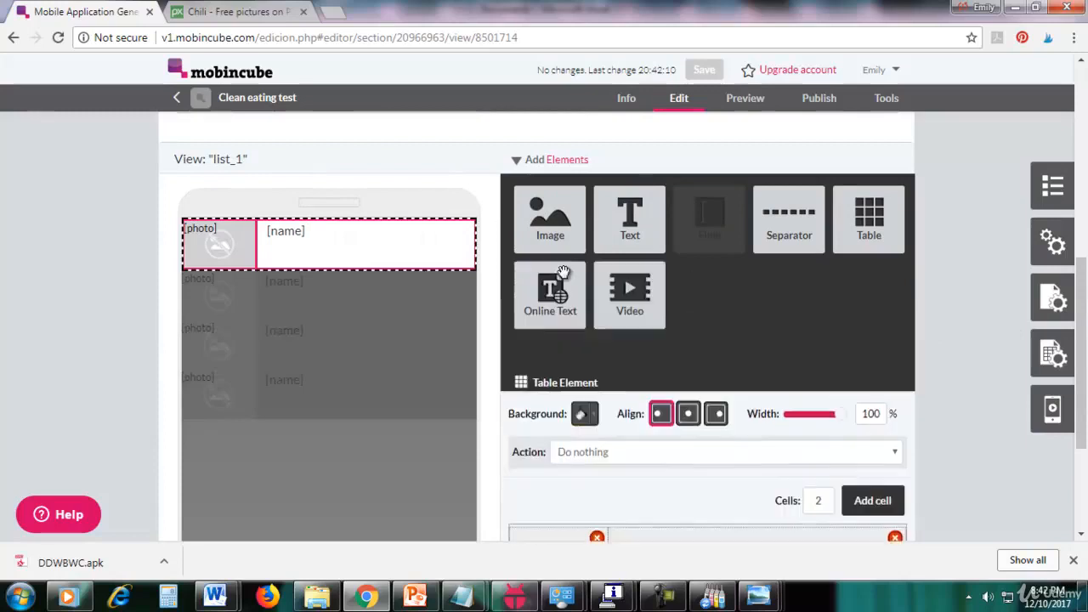
Step: Give the whole photo-and-name table element in list_1 the Go to view action with detail_1 as its destination
mouse_move(348, 245)
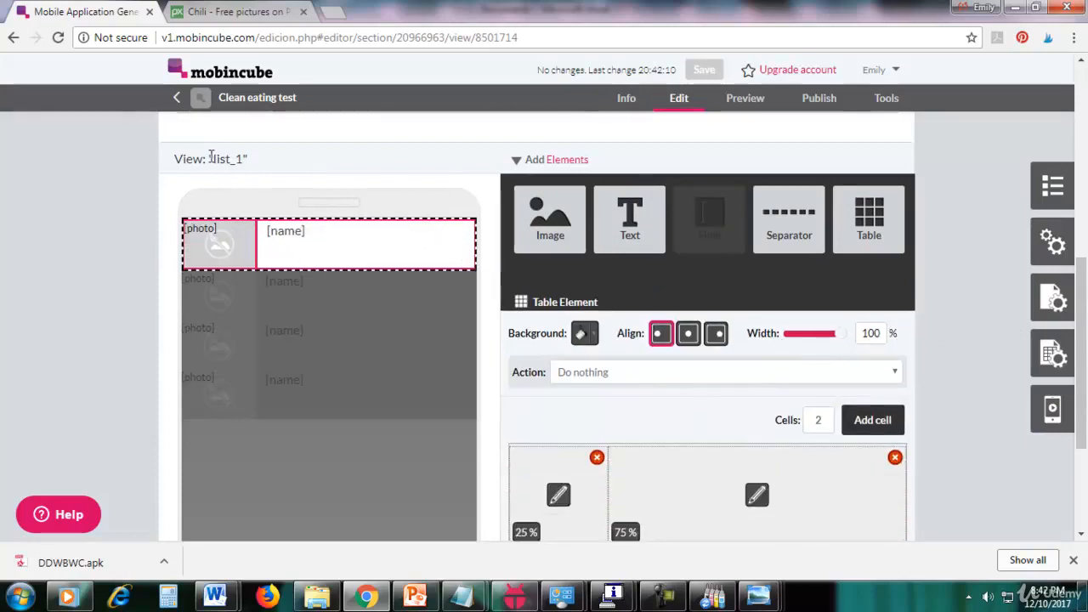
drag(211, 159, 272, 165)
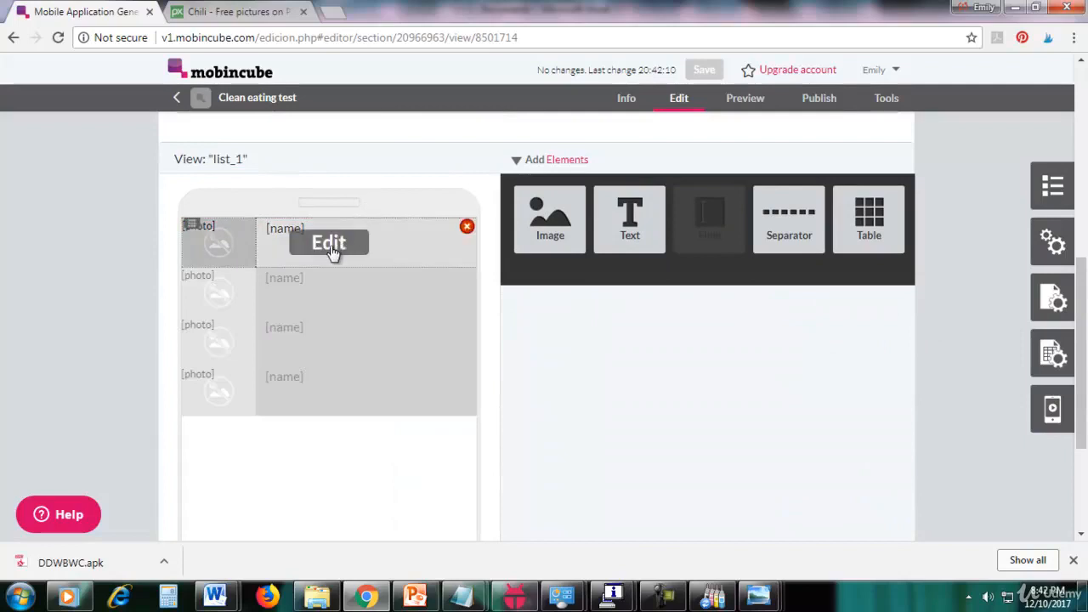
click(330, 245)
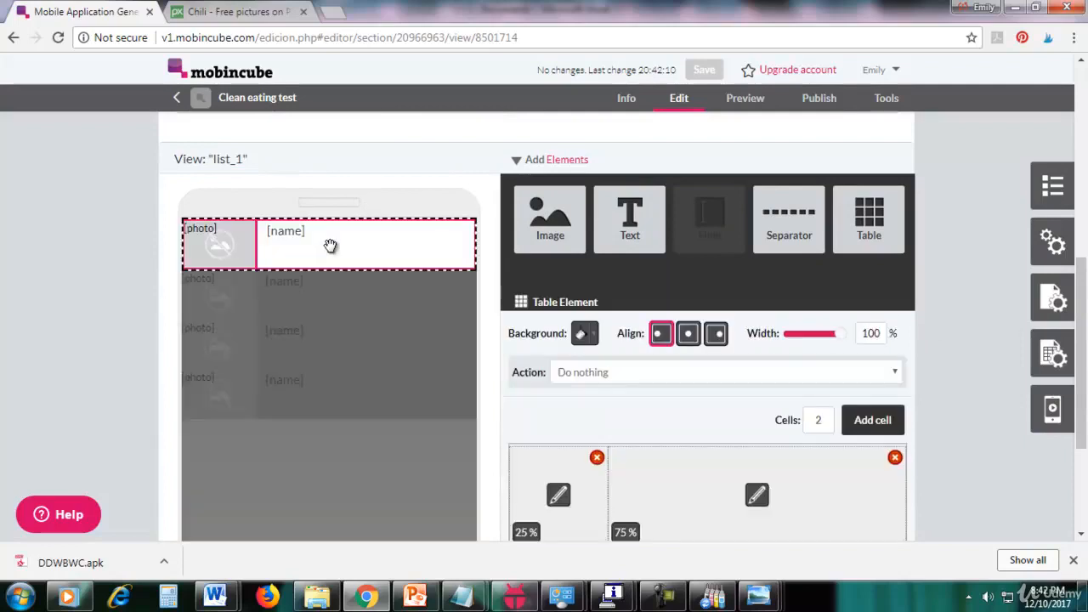
click(620, 376)
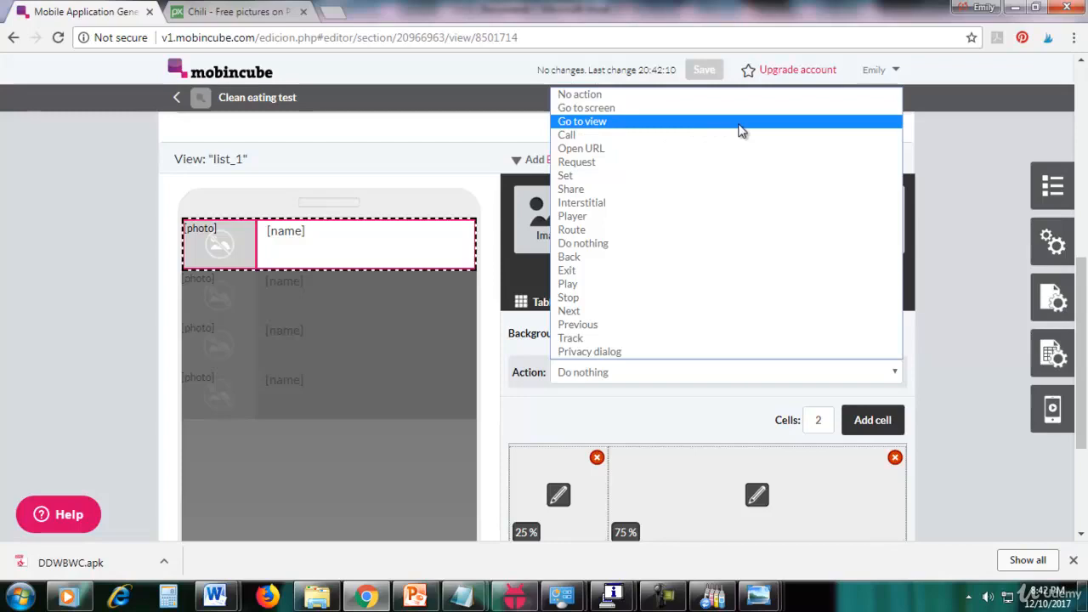
click(697, 129)
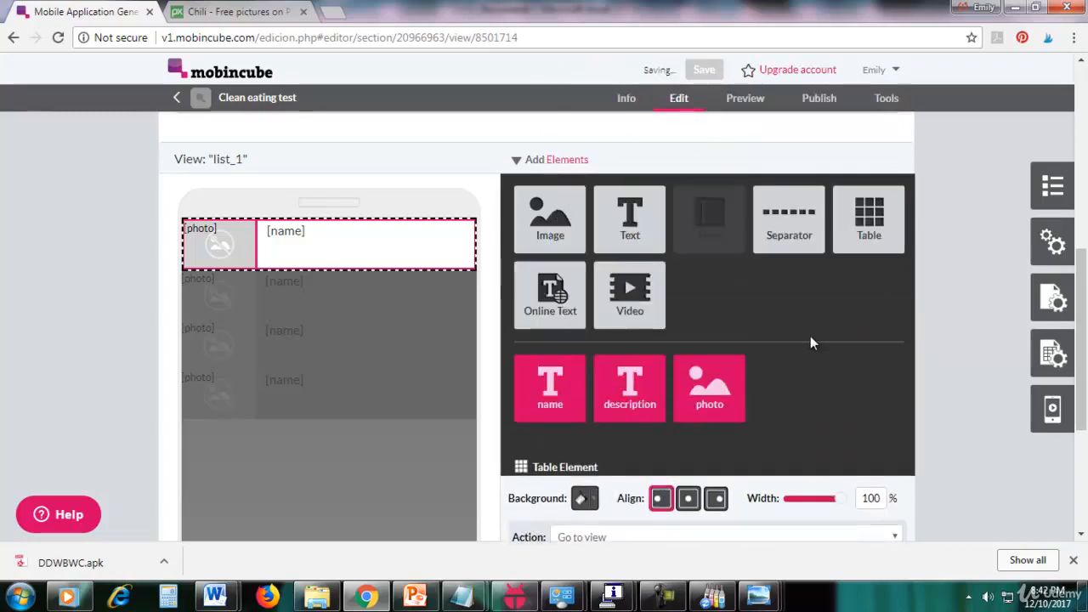
scroll(954, 419, down, 1)
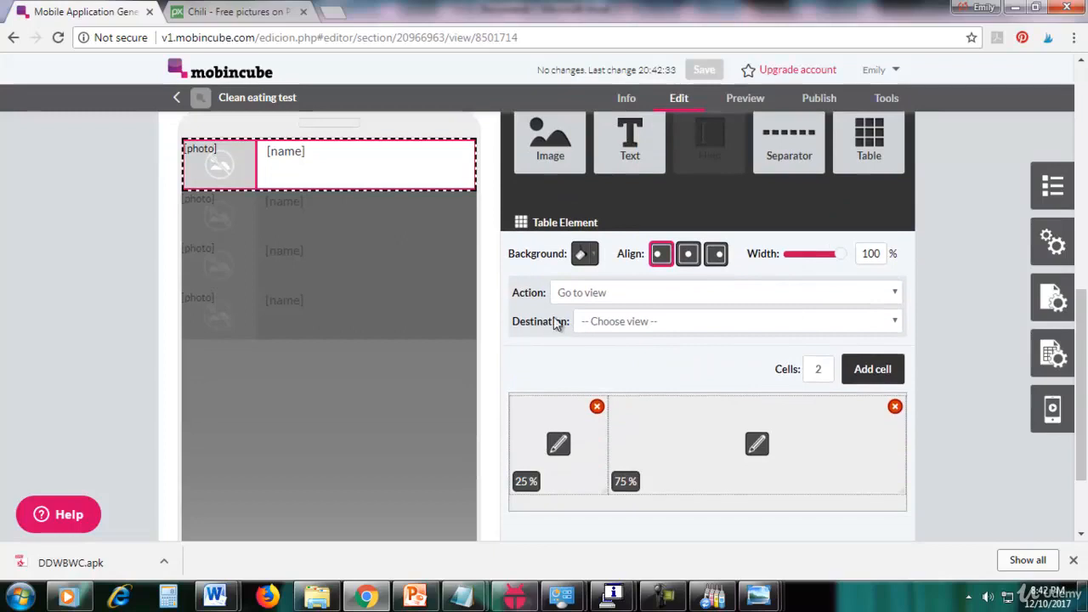
click(601, 326)
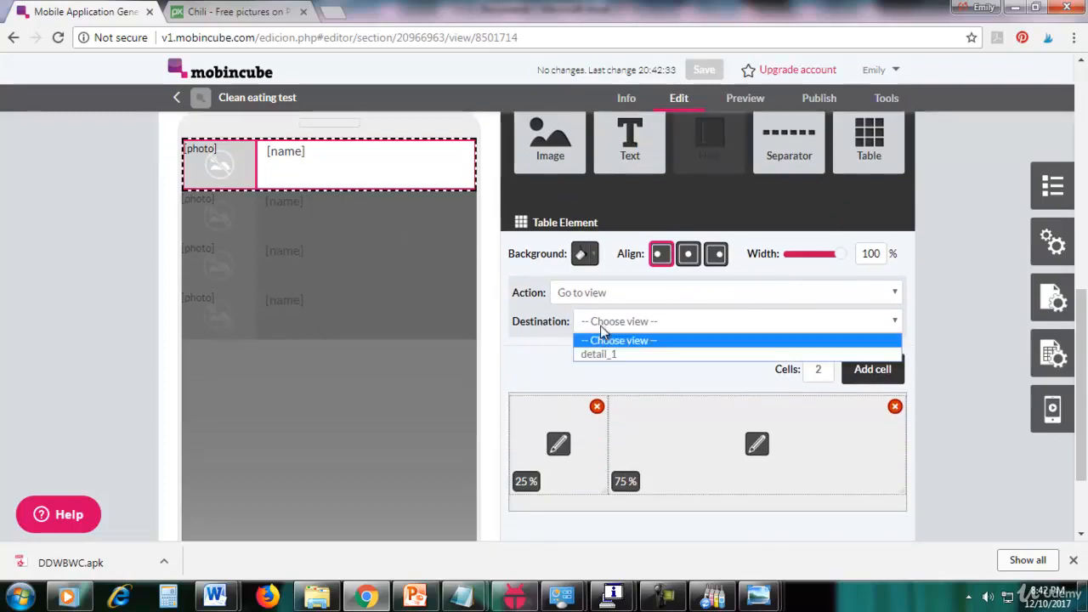
click(617, 355)
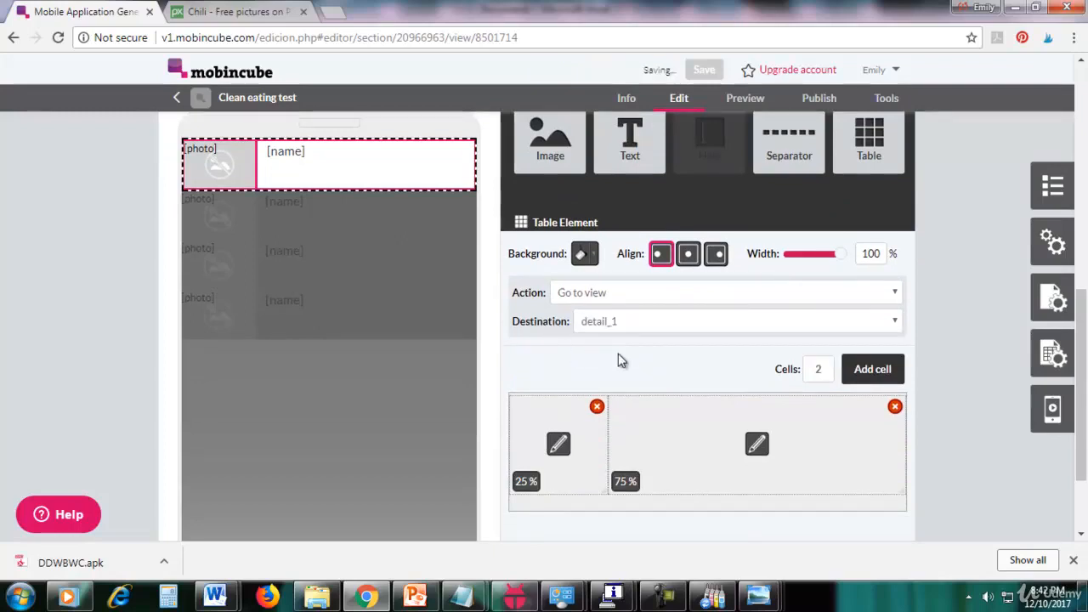
Step: Look at the detail_1 view, return to list_1 and review the table element's action and destination settings
scroll(983, 389, down, 2)
scroll(983, 391, up, 5)
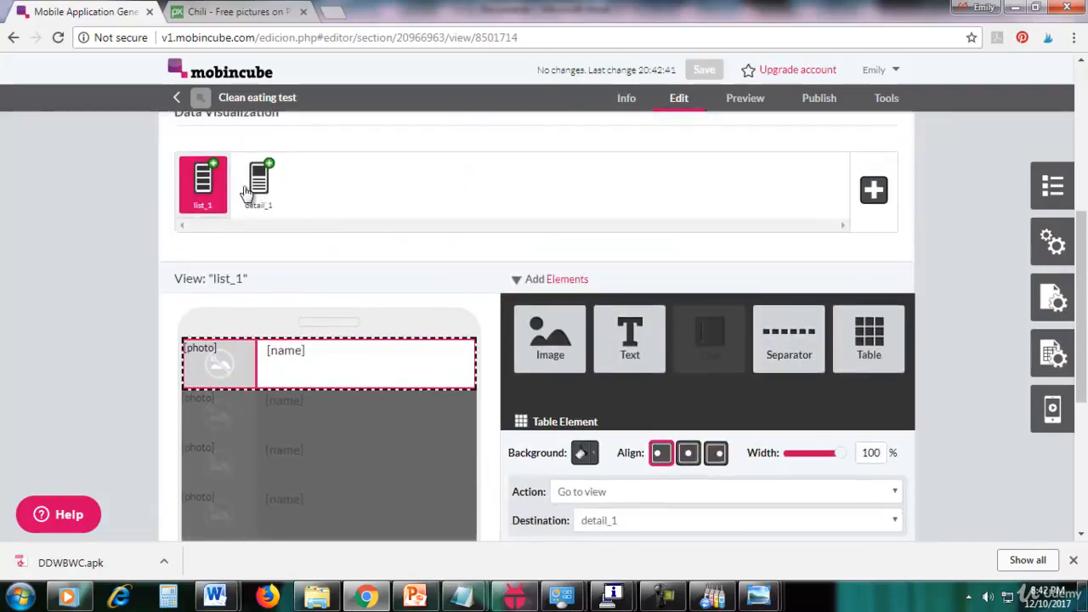
click(258, 187)
click(210, 194)
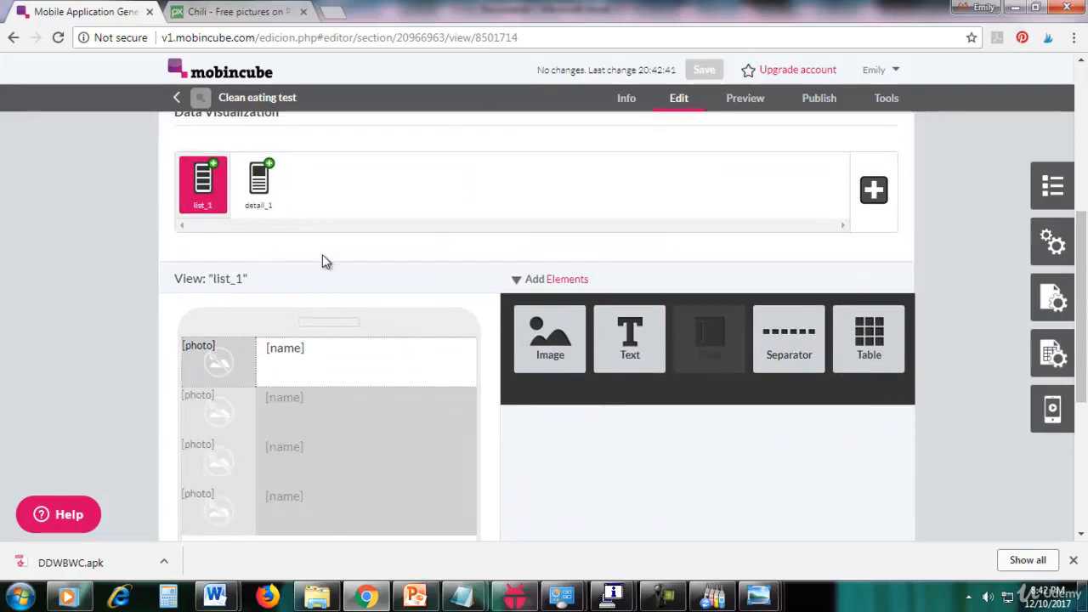
scroll(315, 297, down, 1)
click(312, 291)
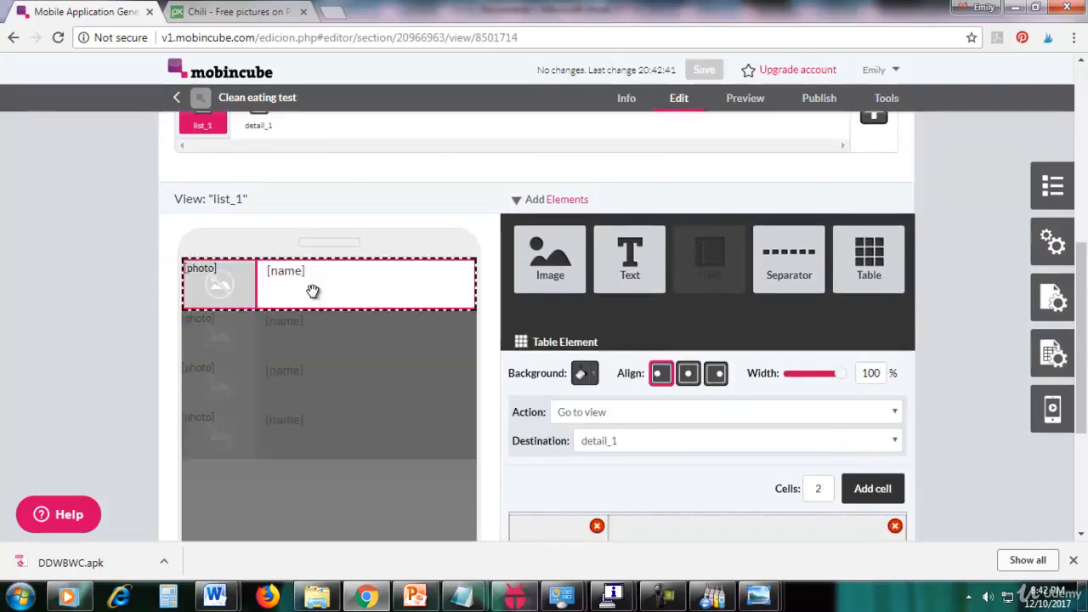
Step: Switch to KOPLAYER, test opening Ultimate Tuna Sandwich from the recipe list, read its description, go back to the list and return to the Mobincube editor
click(516, 593)
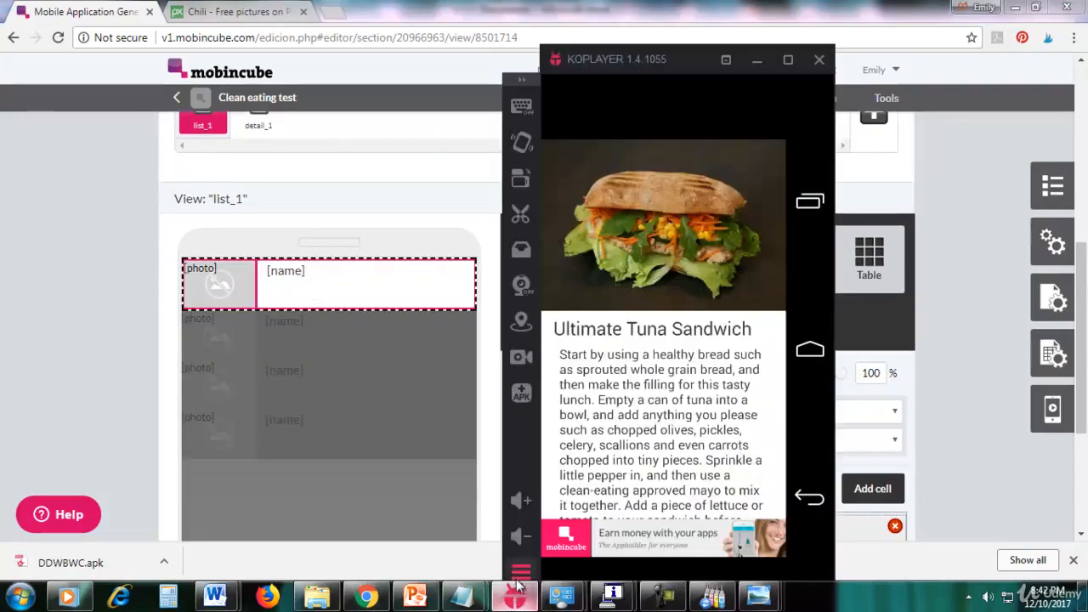
click(809, 497)
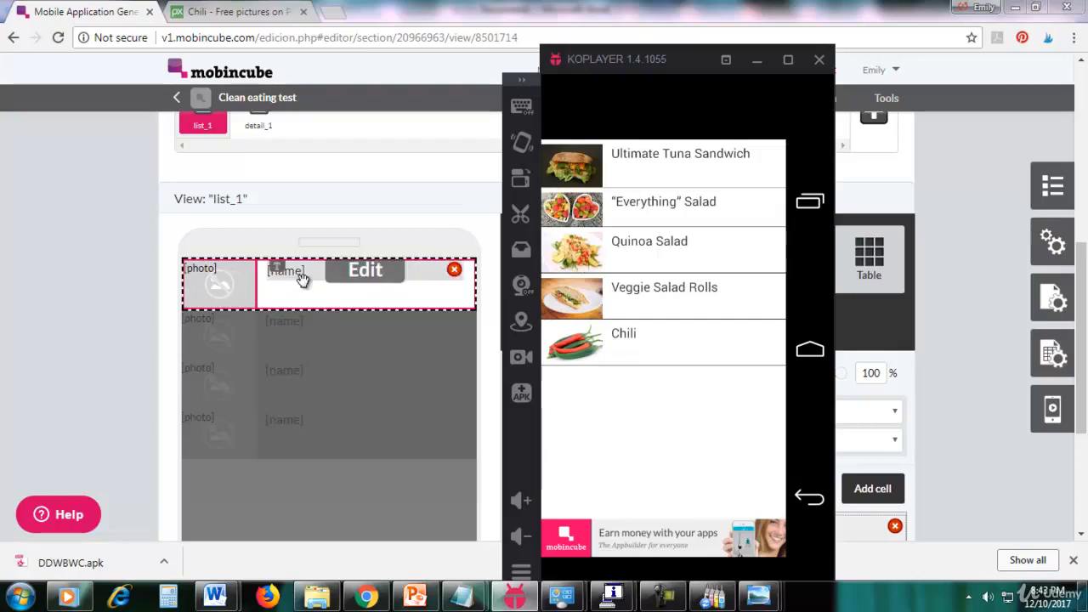
click(567, 174)
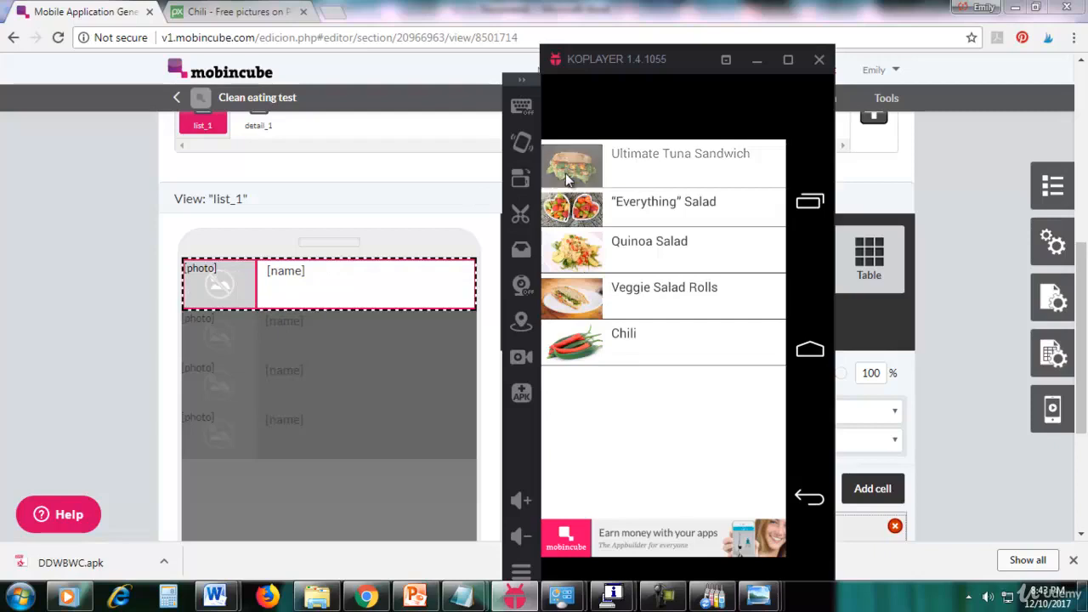
click(667, 544)
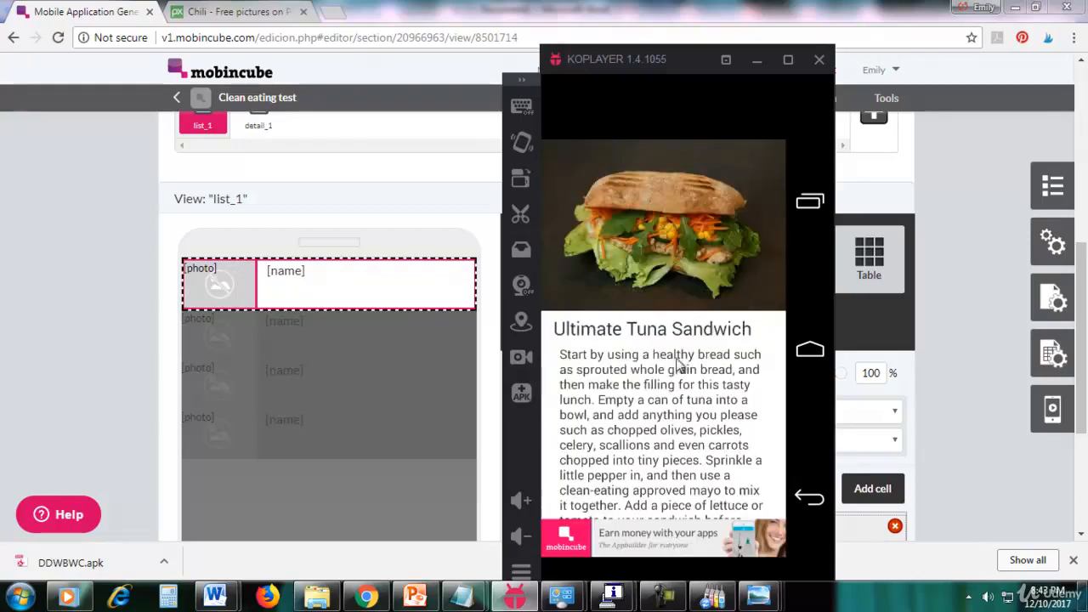
scroll(664, 353, down, 2)
scroll(664, 355, up, 2)
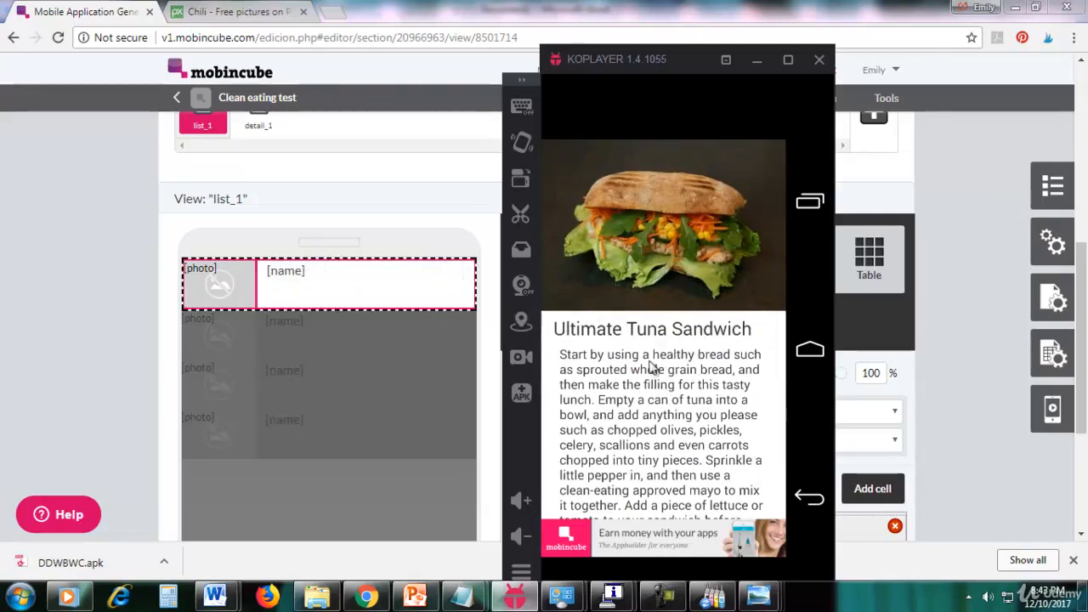
click(809, 497)
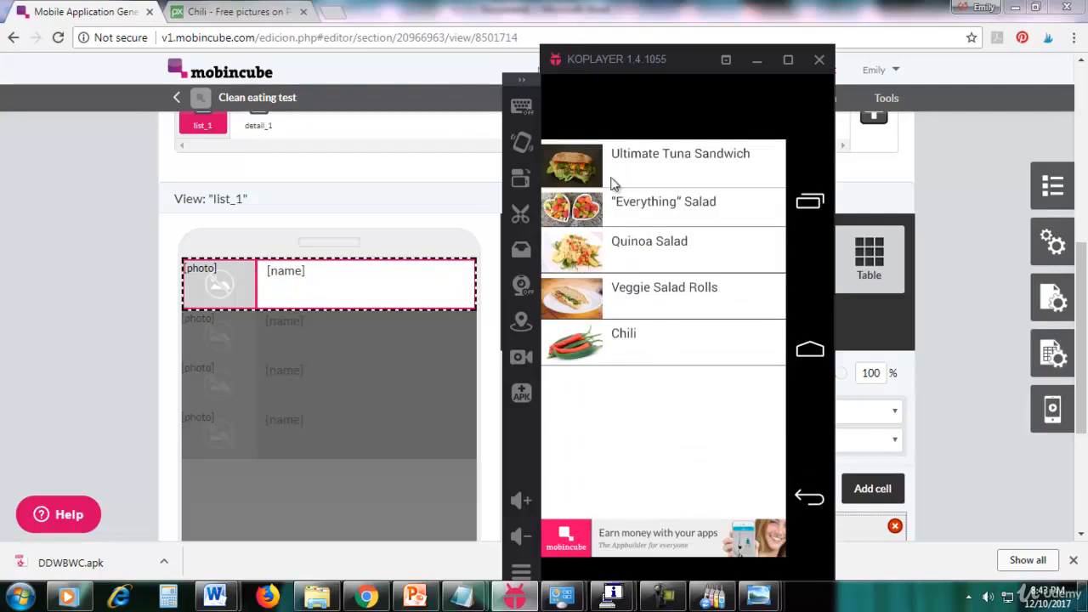
click(985, 245)
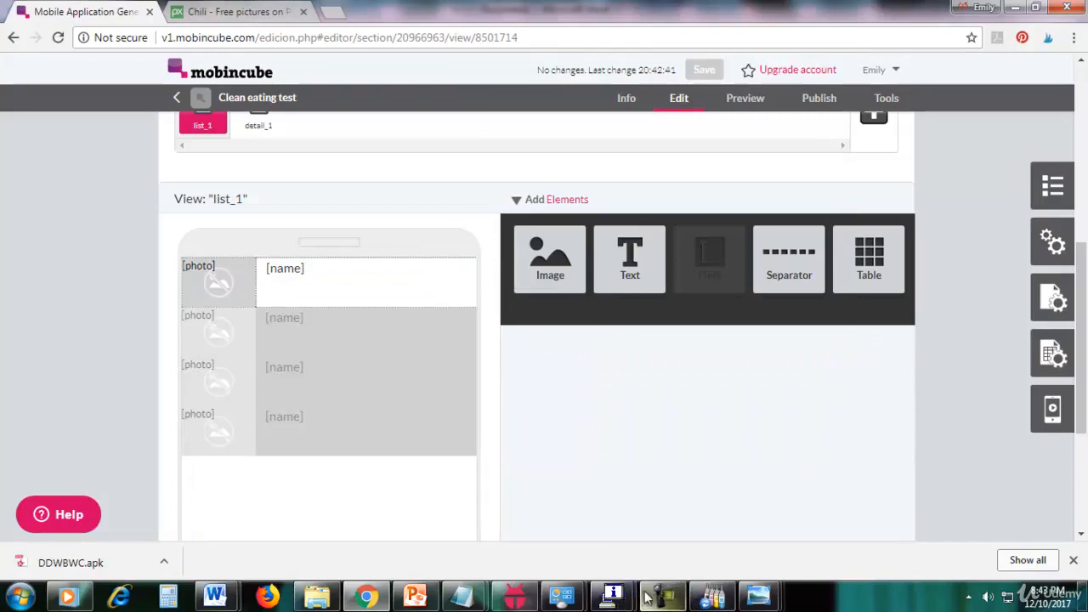
mouse_move(669, 595)
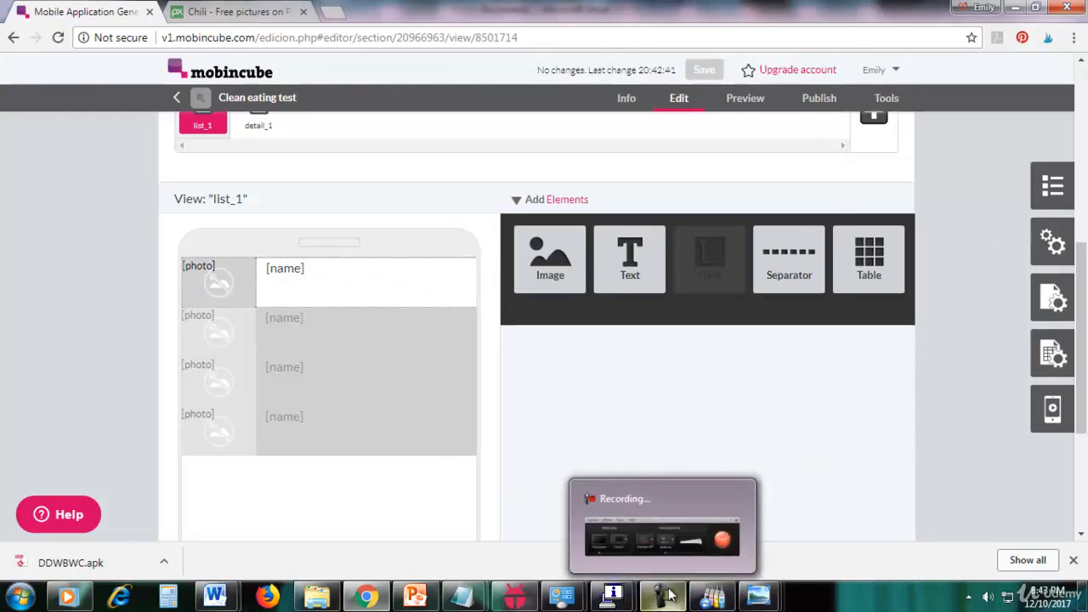